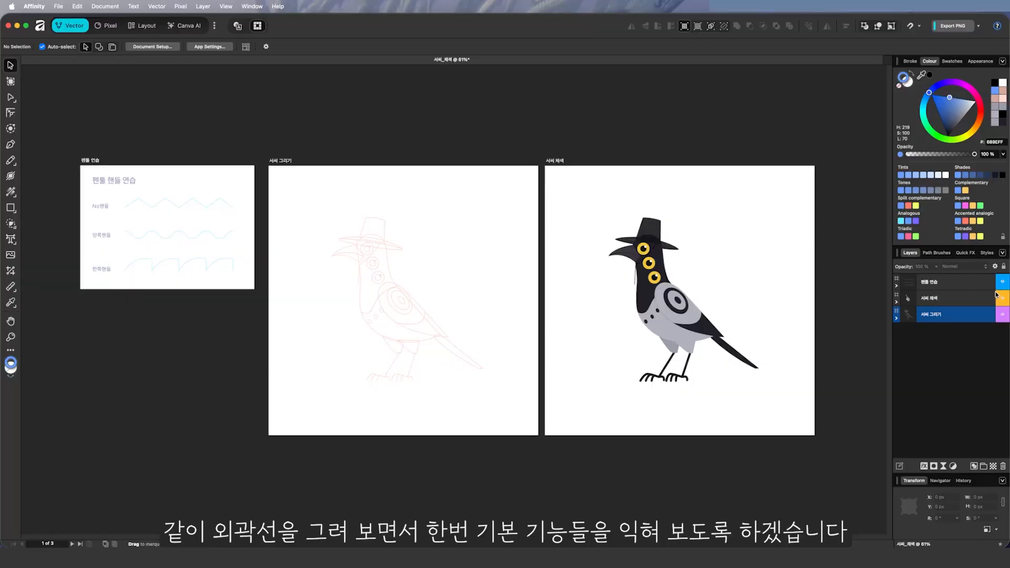
Step: Examine the tool notes in the 설명 layer of the 서씨 그리기 artboard and hide them again
click(897, 318)
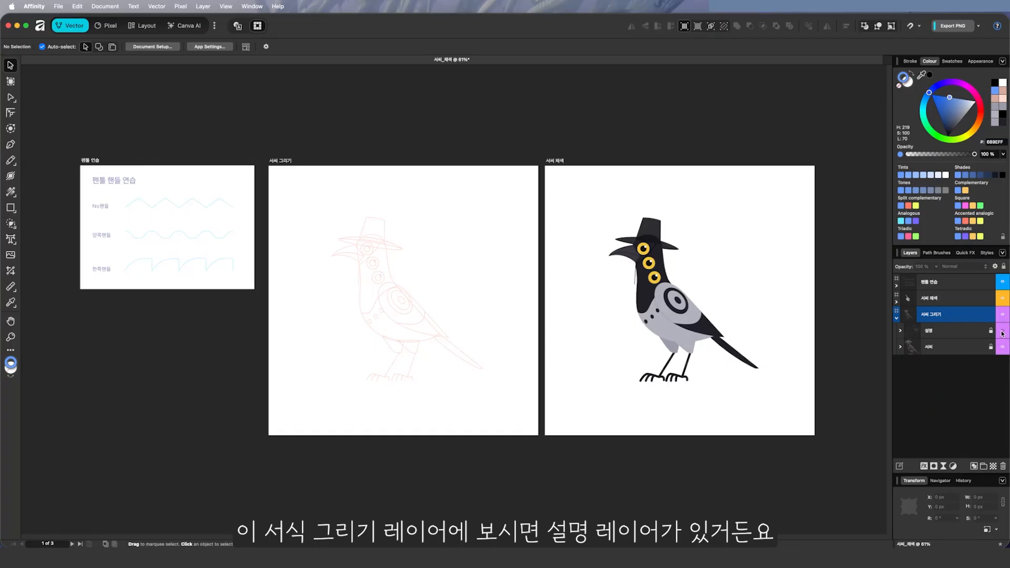
click(1003, 332)
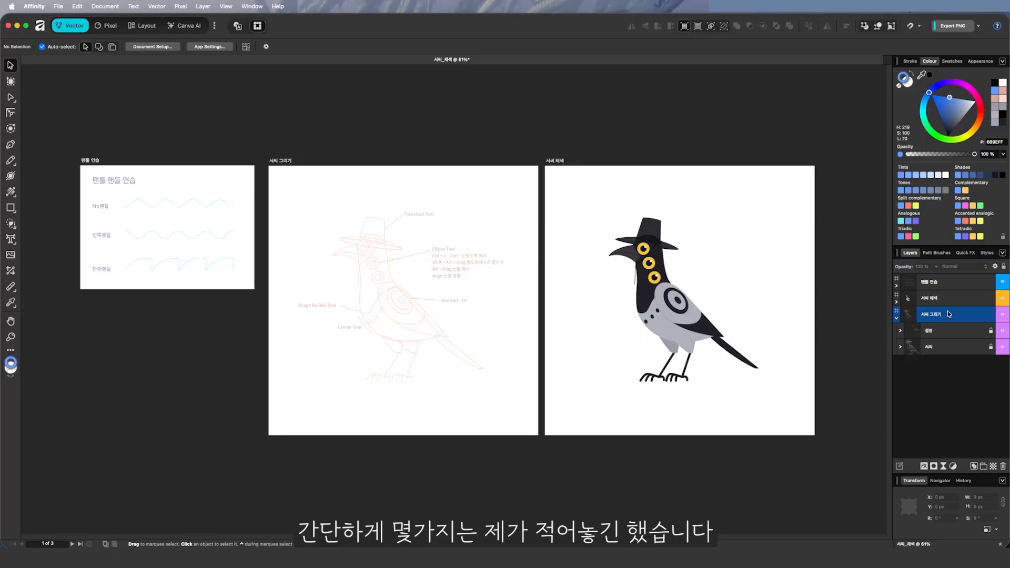
click(1002, 332)
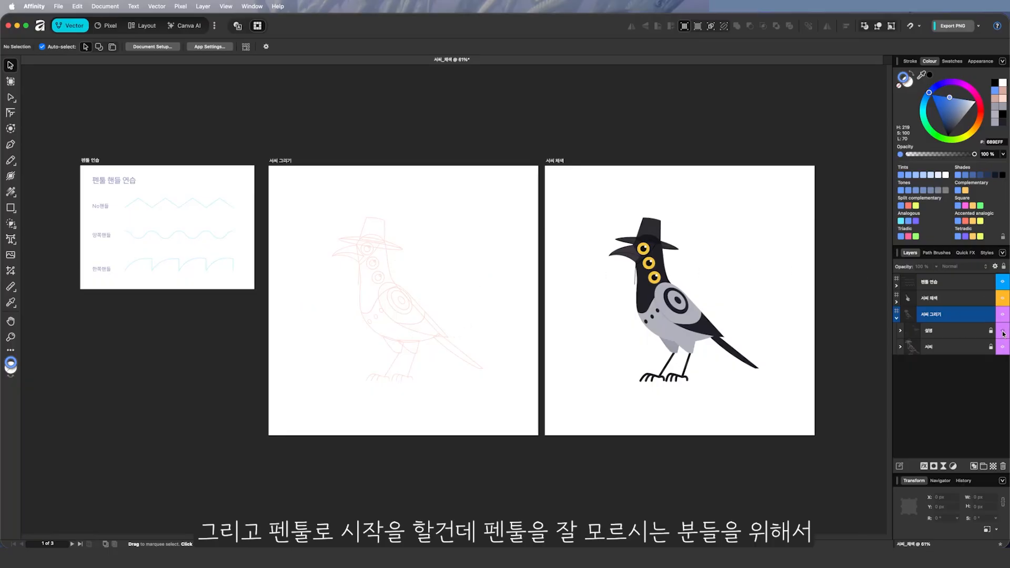
click(897, 319)
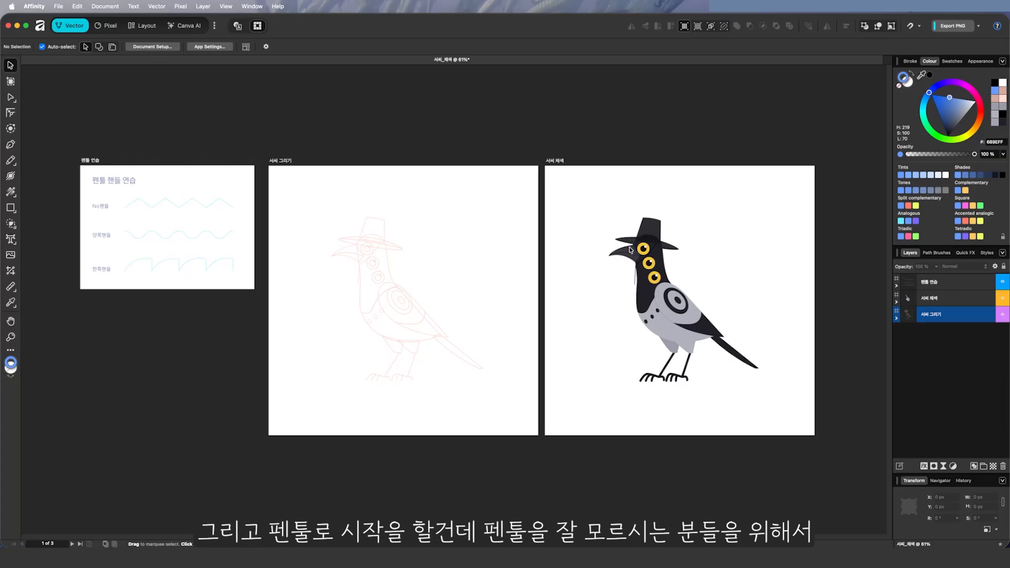
Step: Trace the No핸들 zigzag guide on the 펜툴 연습 artboard with straight Pen tool segments from end to end
key(z)
drag(122, 205, 389, 237)
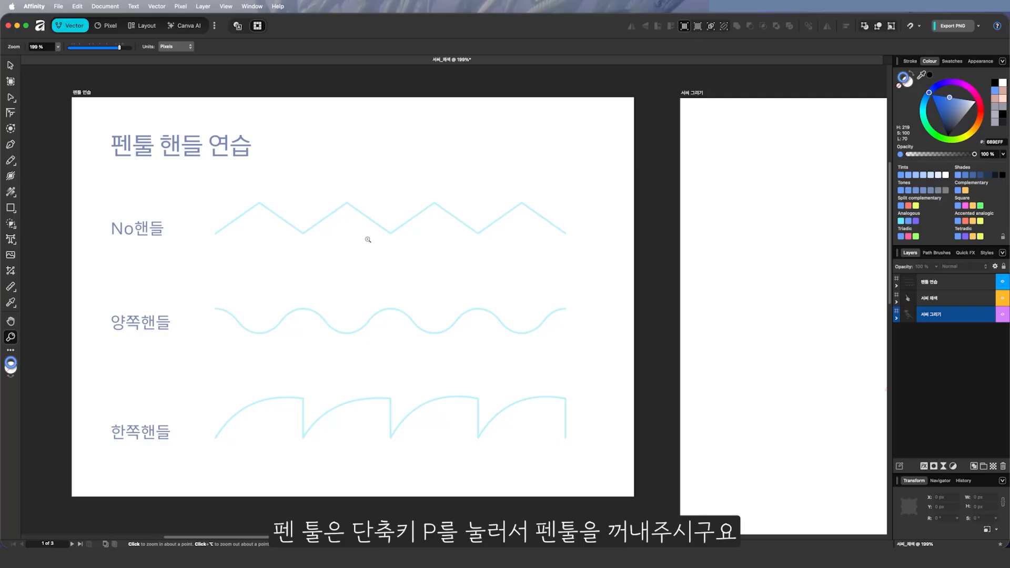
key(p)
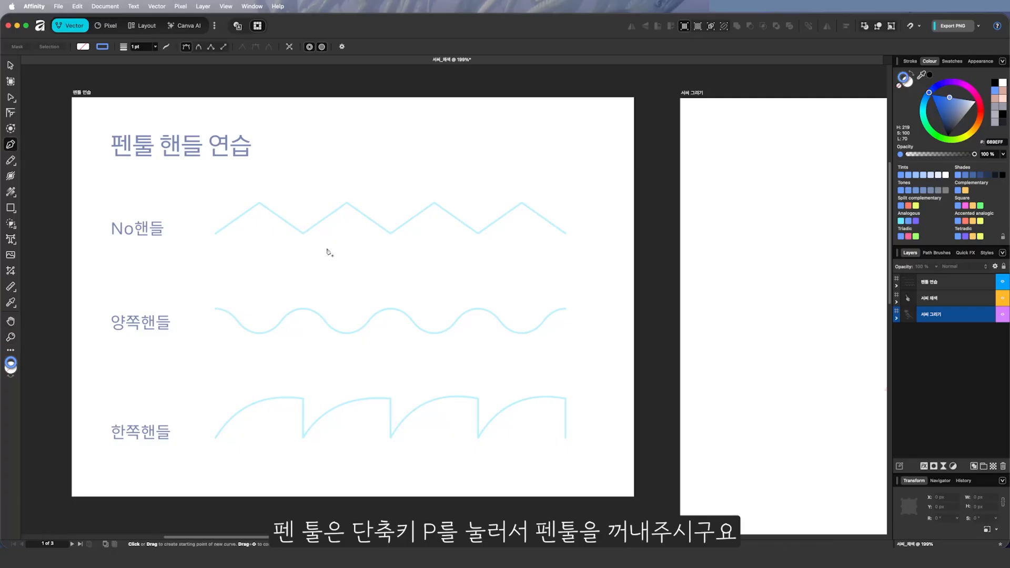
click(212, 233)
click(260, 202)
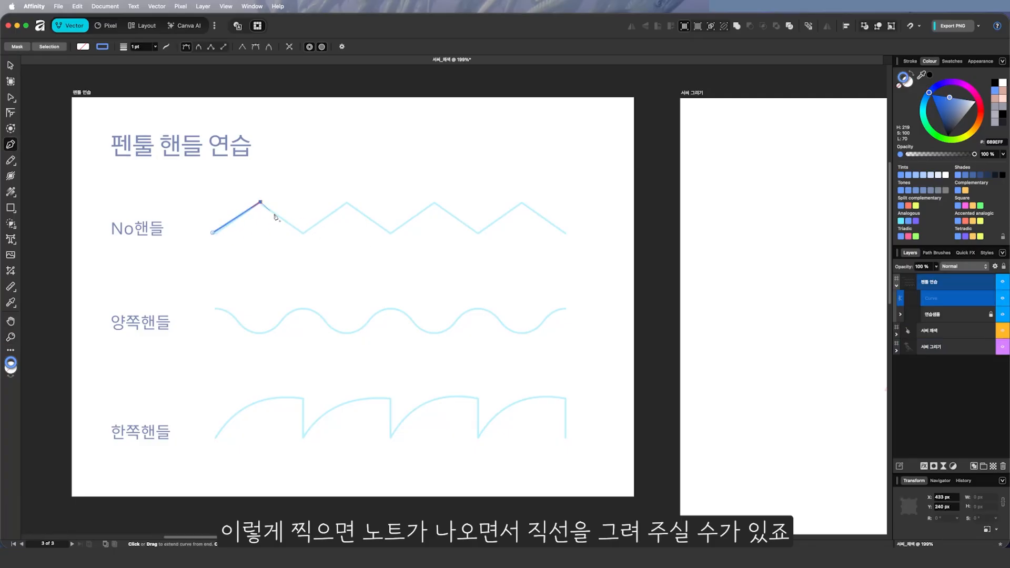
click(306, 233)
click(348, 203)
click(391, 233)
click(433, 203)
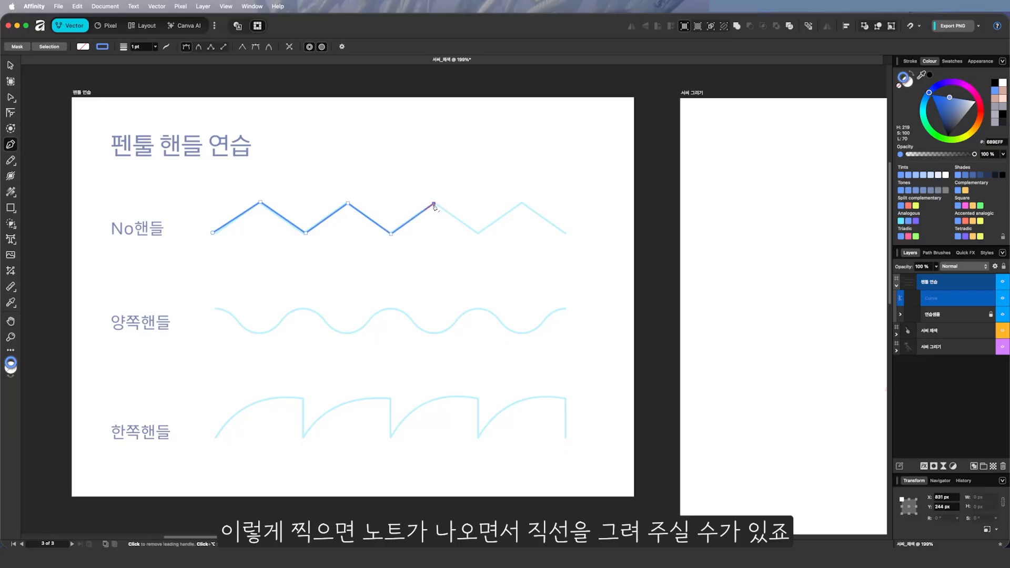
click(477, 234)
click(523, 200)
click(561, 236)
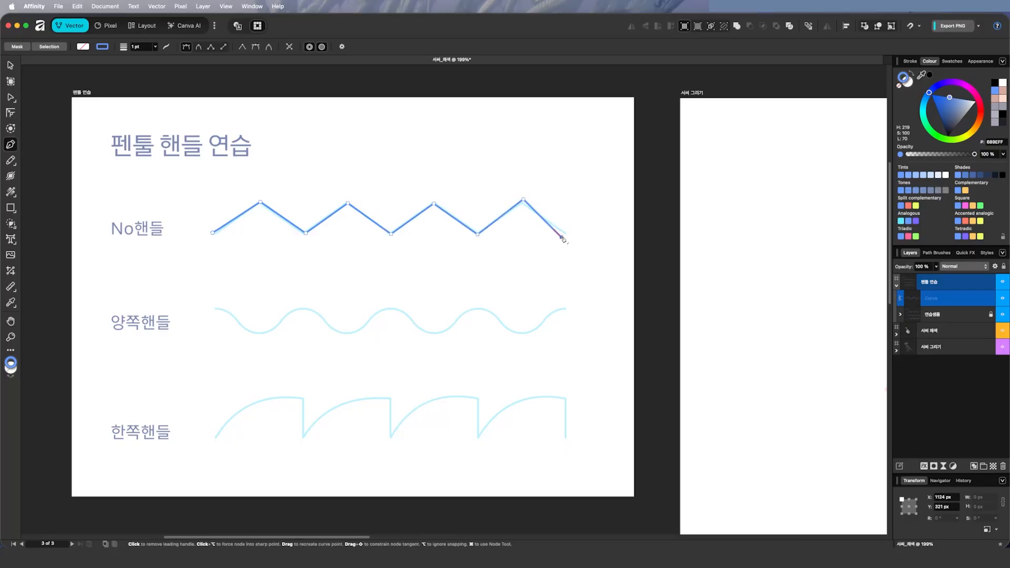
key(Escape)
key(v)
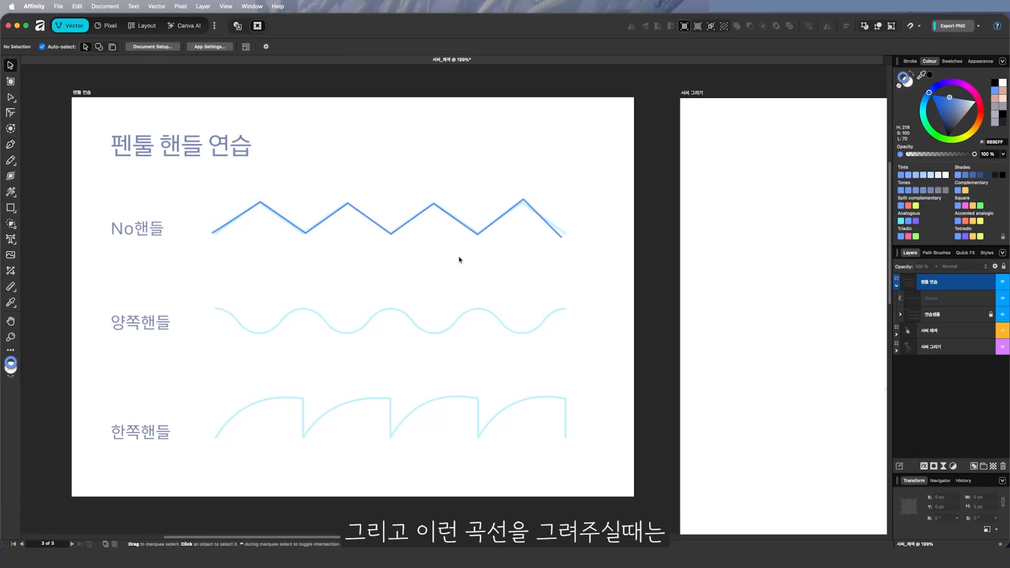
Step: Trace the 양쪽핸들 wave guide as one smooth Pen curve with handles on both sides of each node
key(p)
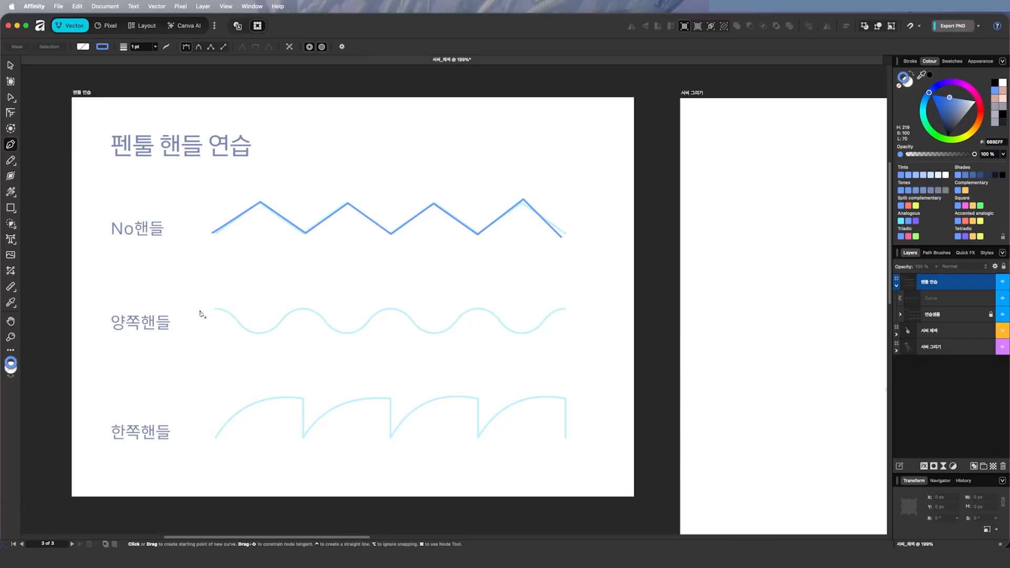
drag(214, 307, 576, 308)
key(v)
click(476, 276)
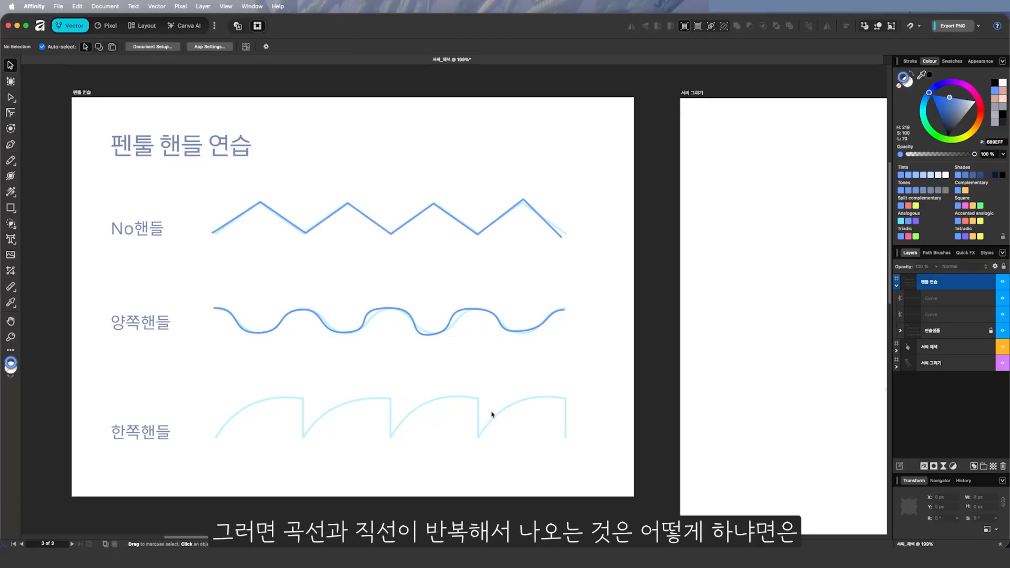
Step: Trace the 한쪽핸들 guide with the Pen tool, alternating curves and straight vertical drops by removing each peak node's leading handle
key(p)
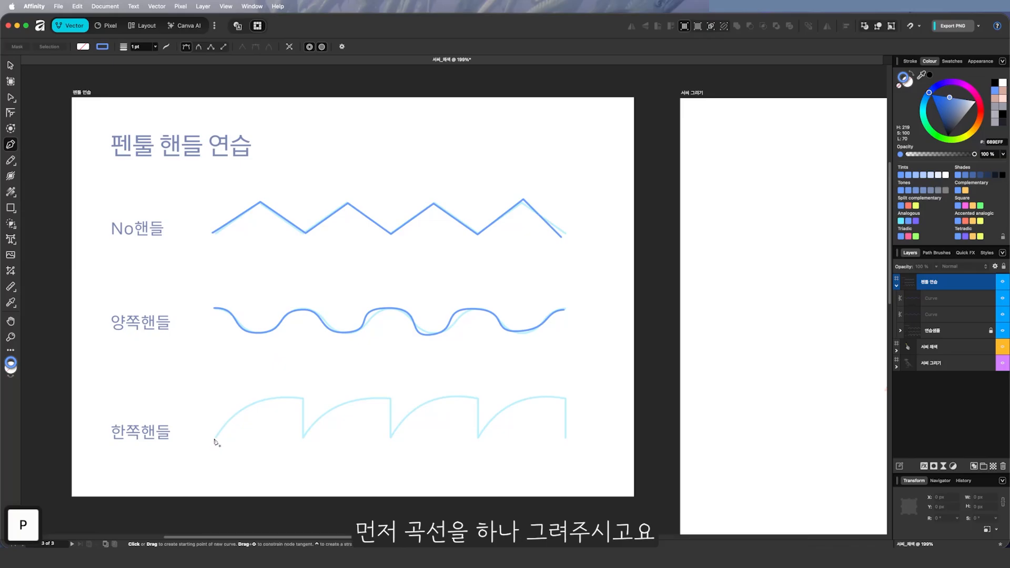
click(215, 438)
drag(302, 398, 373, 403)
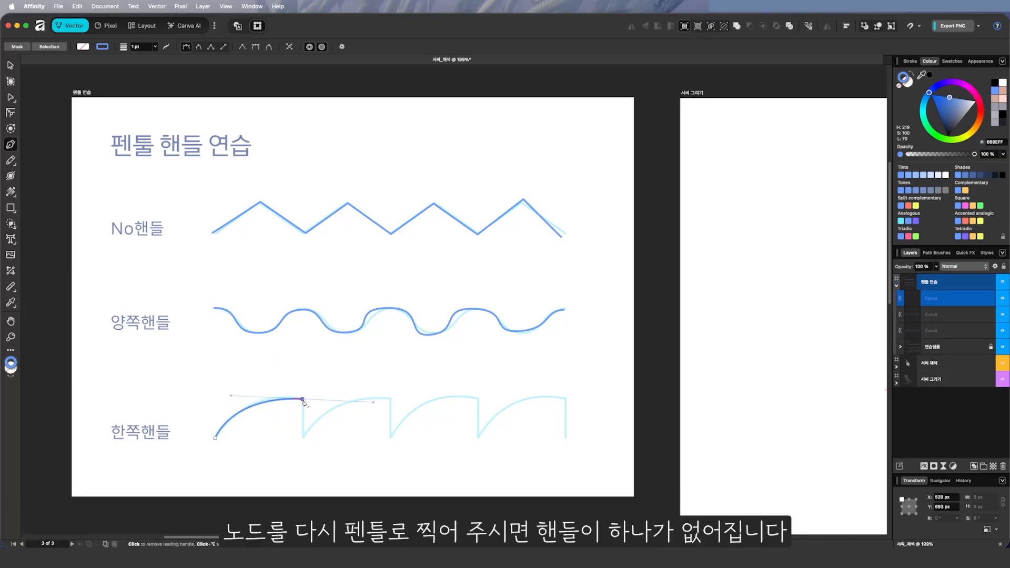
click(304, 400)
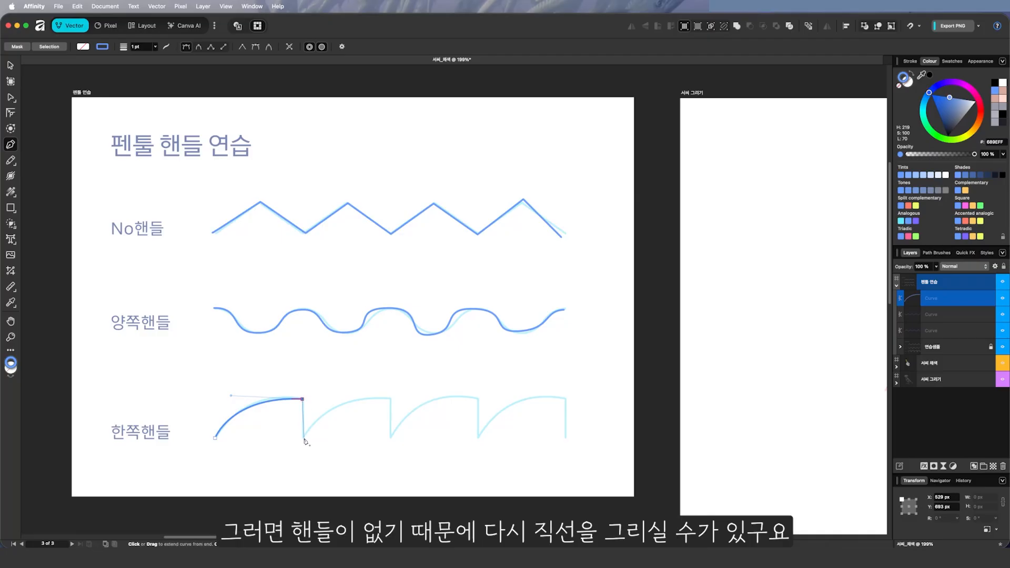
click(302, 437)
drag(390, 399, 634, 409)
click(391, 437)
click(479, 436)
click(570, 438)
key(v)
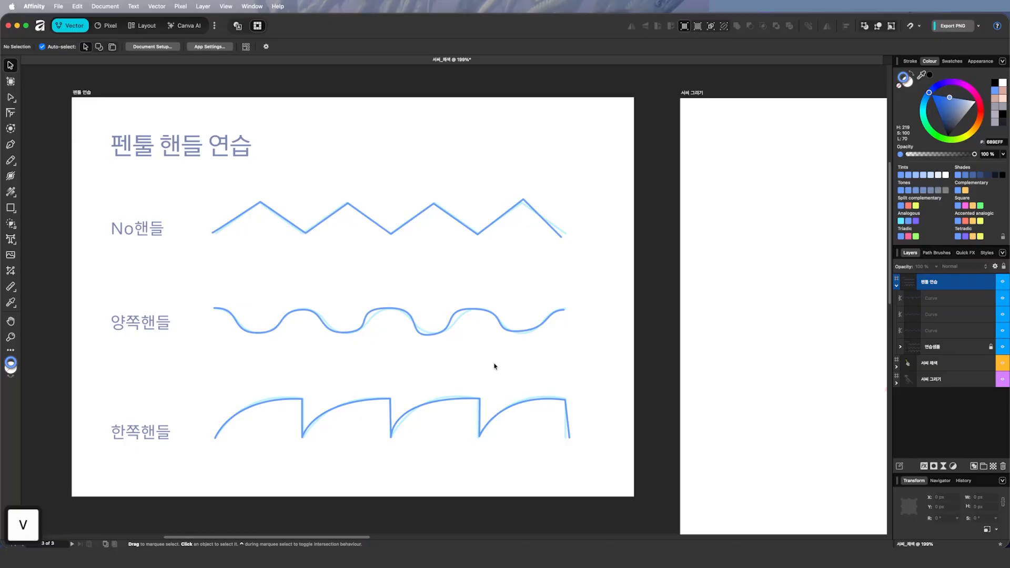
Step: Convert the first inner crest node of the traced 양쪽핸들 wave to a sharp node
click(312, 311)
key(a)
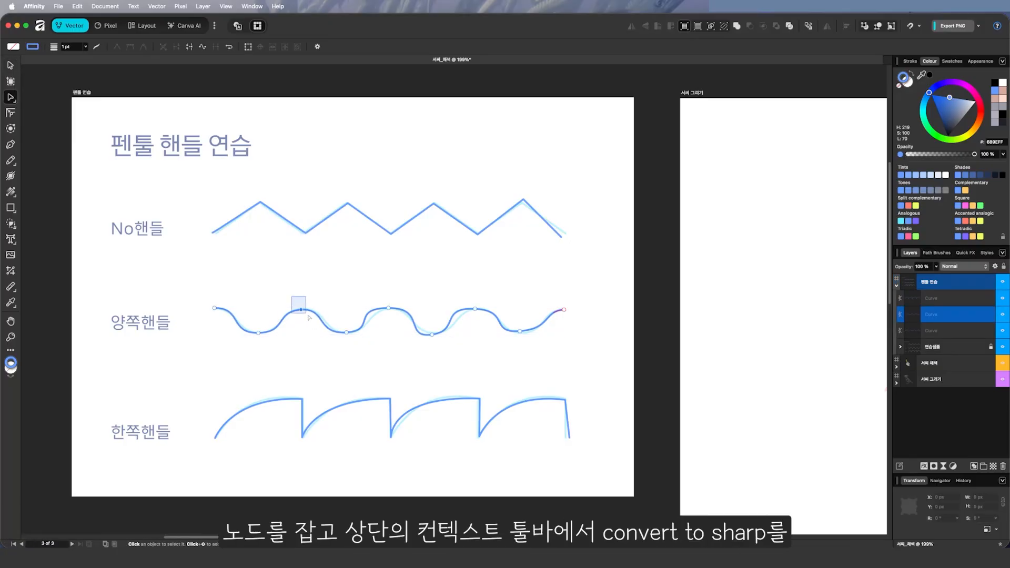
click(301, 310)
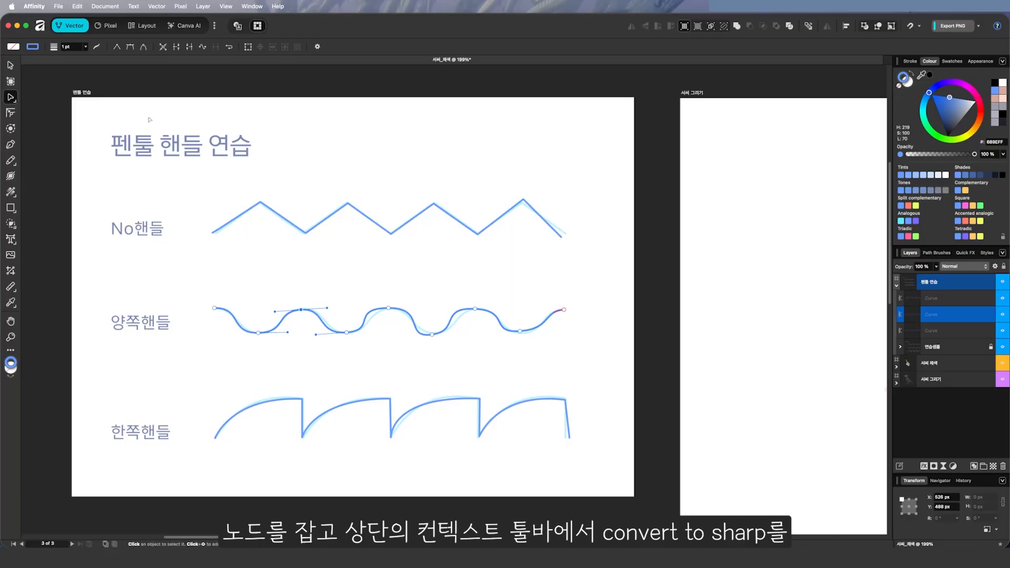
click(117, 47)
Step: Make the wave's middle crest node sharp with the Node tool and pull new handles out of it with the Pen tool
drag(376, 285, 399, 317)
key(alt)
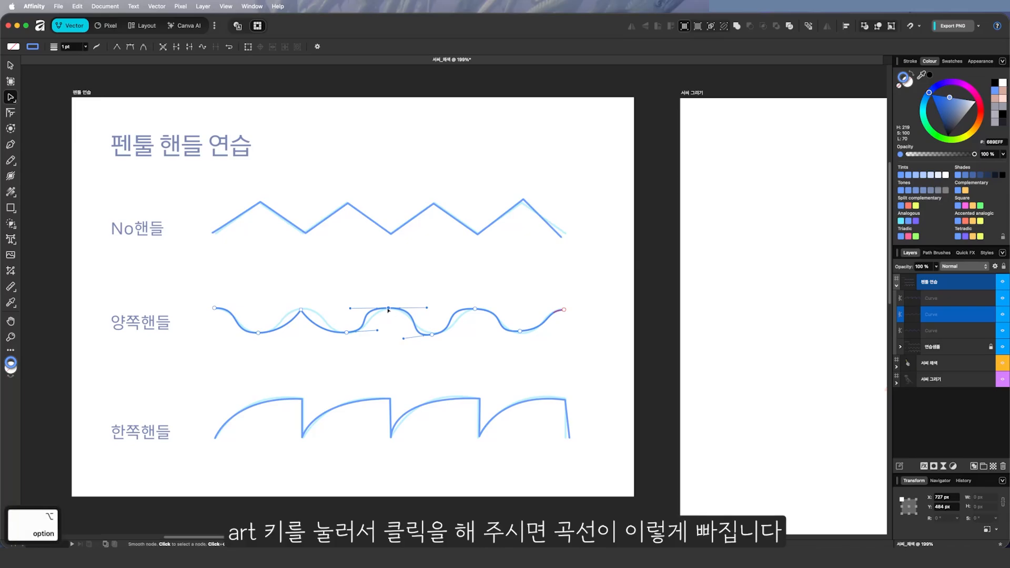
alt+click(390, 309)
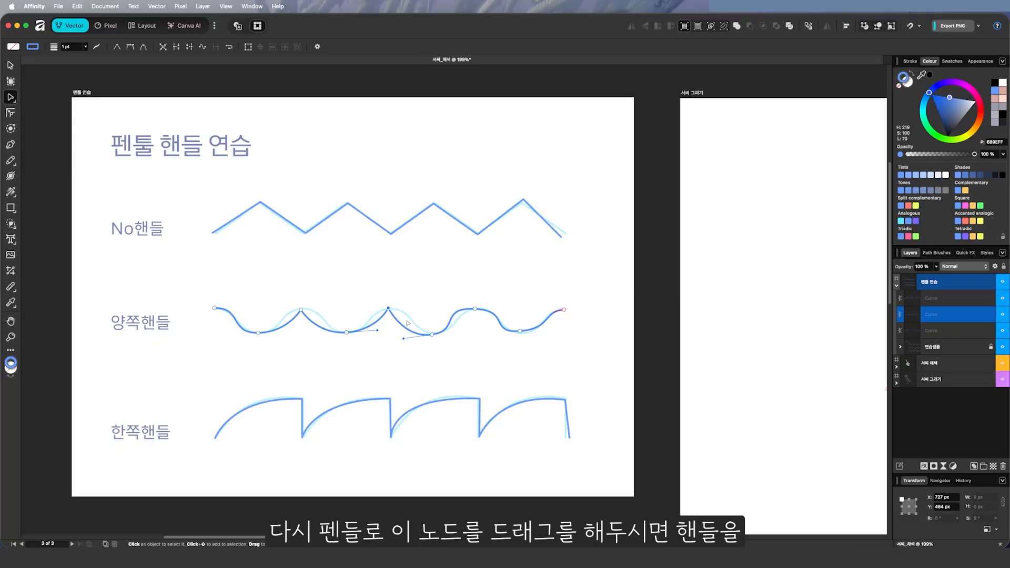
key(p)
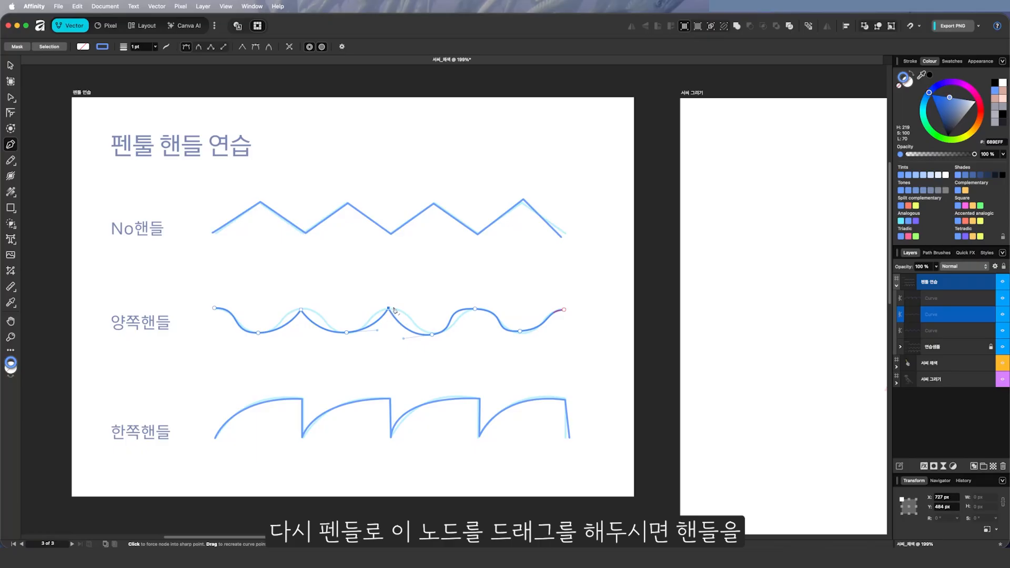
drag(388, 309, 410, 310)
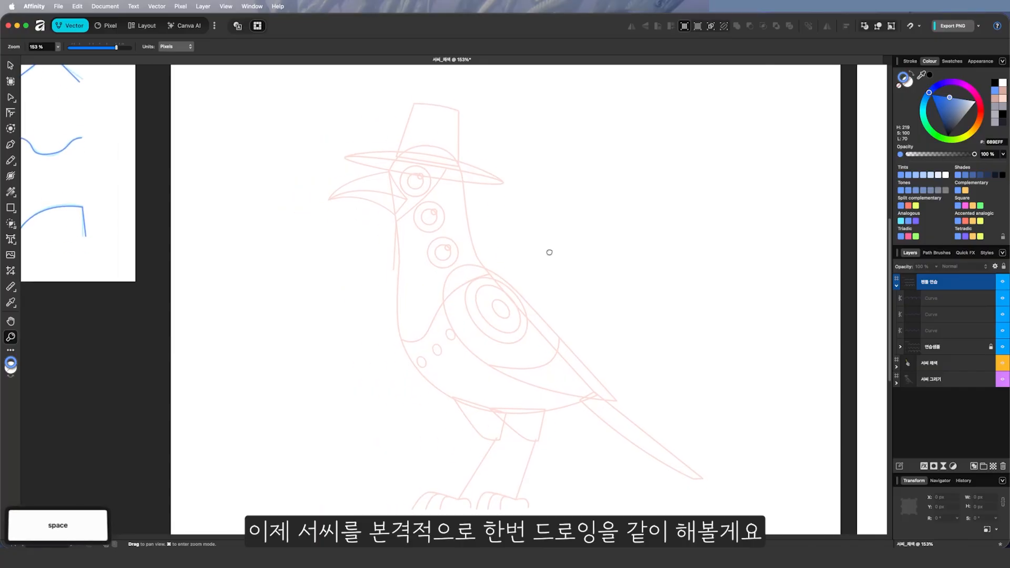
Step: Try tracing the bird's head and upper back on the 서씨 그리기 artboard with many closely spaced Pen nodes
mouse_move(548, 254)
mouse_down()
mouse_move(523, 250)
mouse_move(512, 262)
mouse_move(503, 252)
mouse_up()
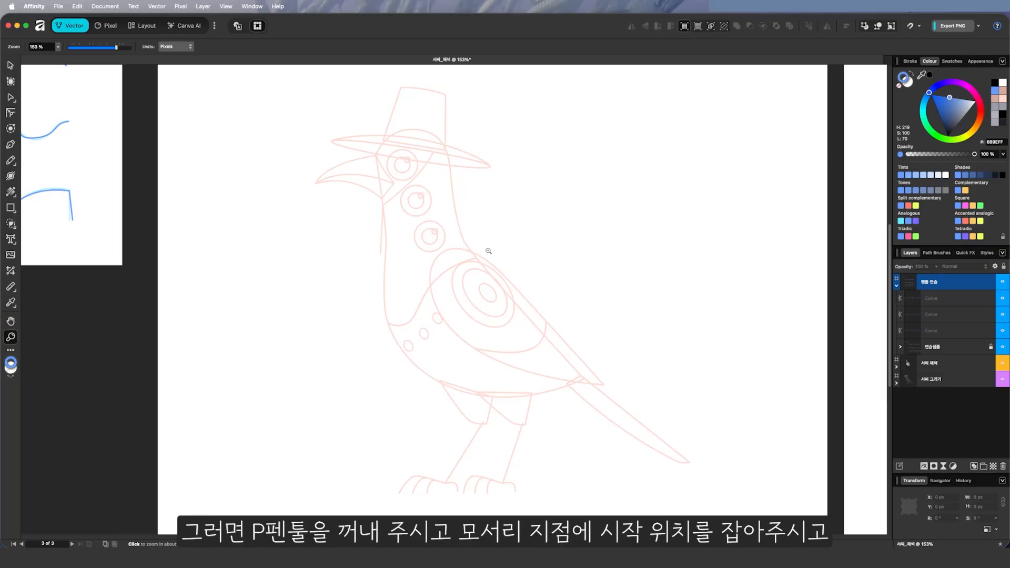
key(p)
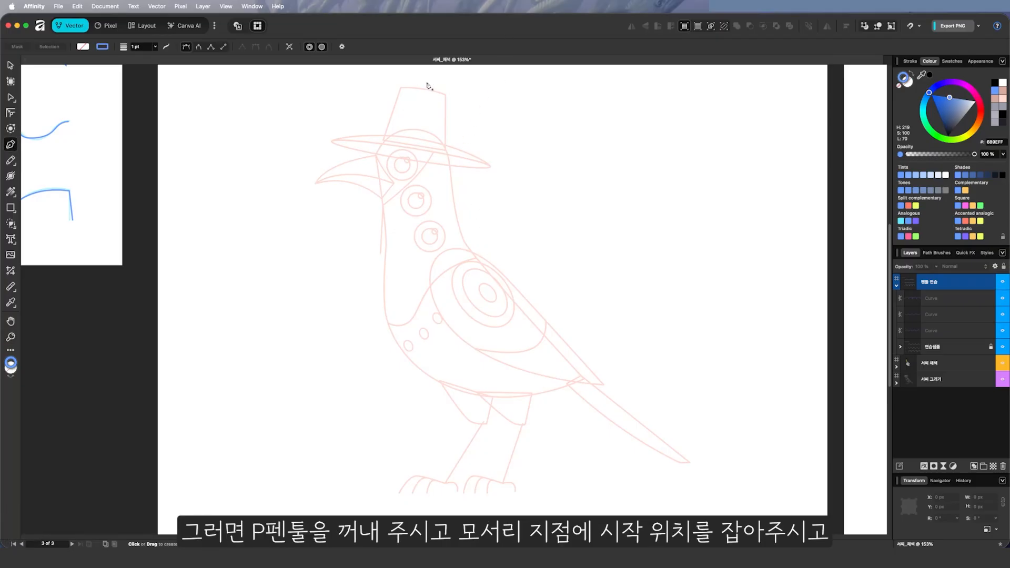
click(385, 140)
click(406, 130)
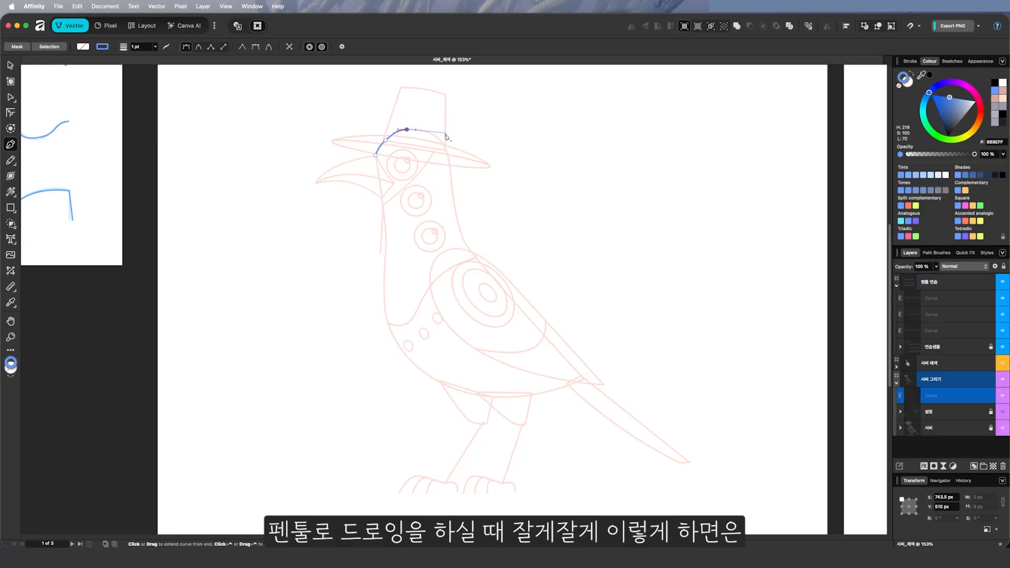
click(434, 134)
click(447, 151)
click(452, 179)
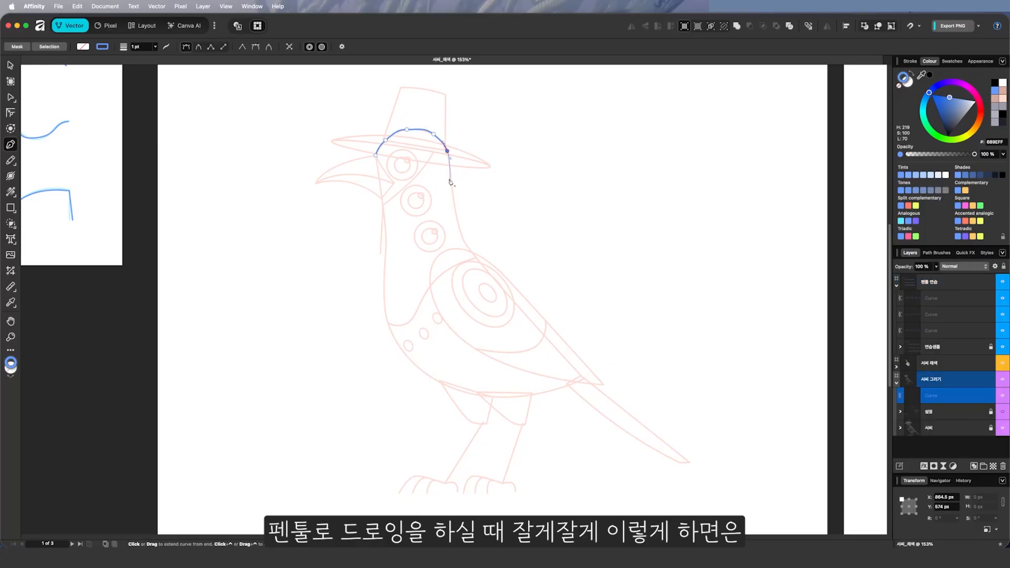
click(456, 211)
click(463, 238)
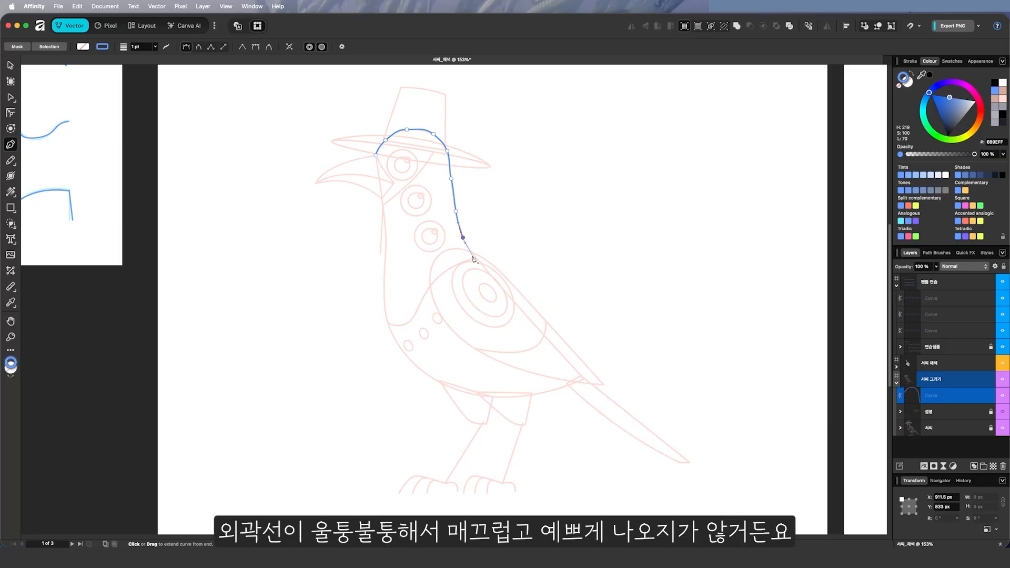
click(476, 258)
Step: Undo the closely spaced Pen nodes along the bird's head and back
key(super+z)
key(super+z)
key(super+z)
key(super+z)
key(super+z)
key(super+z)
key(super+z)
key(super+z)
key(super+z)
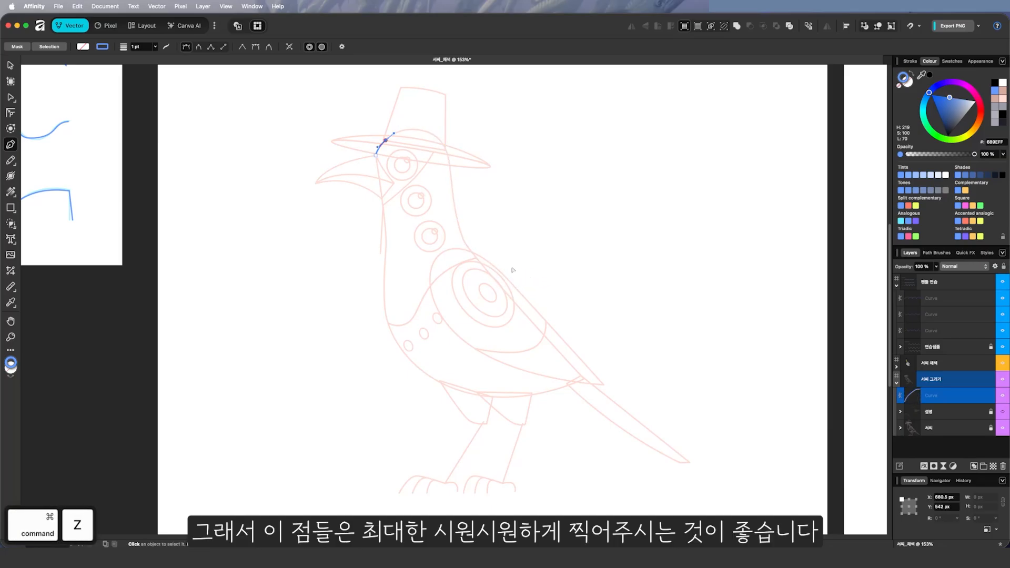
Step: Trace the bird's body as a closed Pen path with few nodes, from the beak corner over head and back, around belly and chest
click(377, 154)
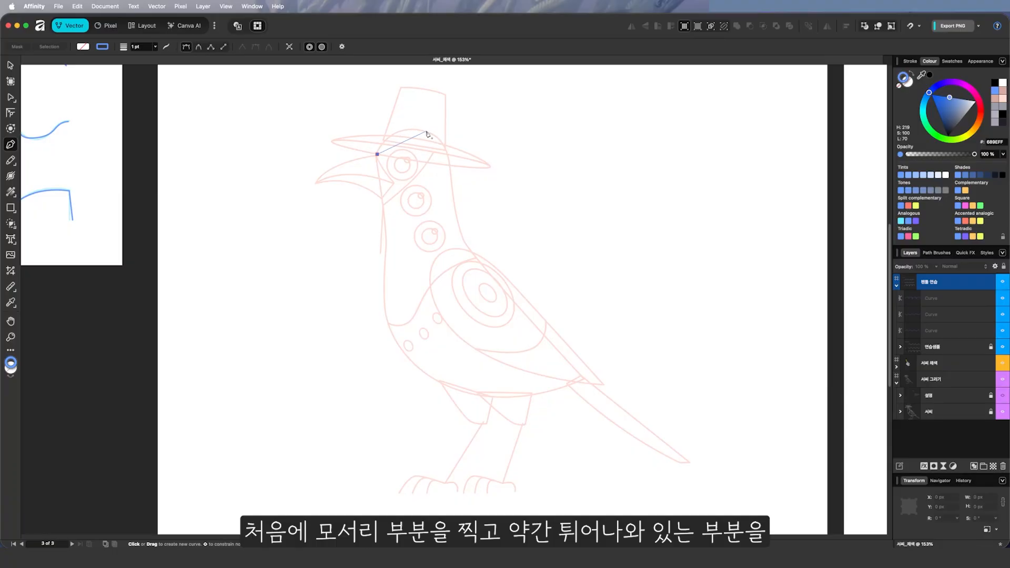
drag(426, 131, 464, 147)
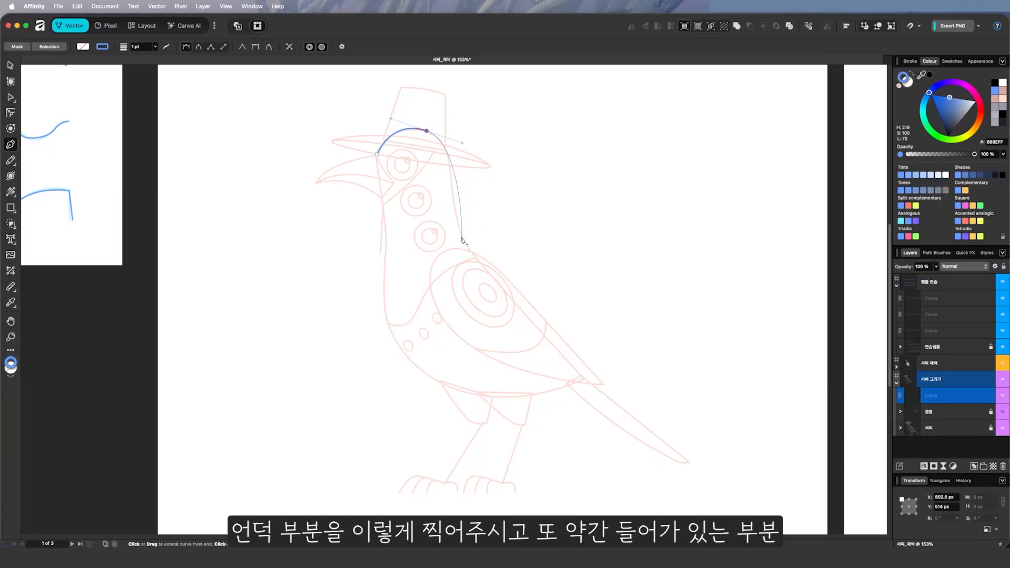
drag(462, 238, 480, 270)
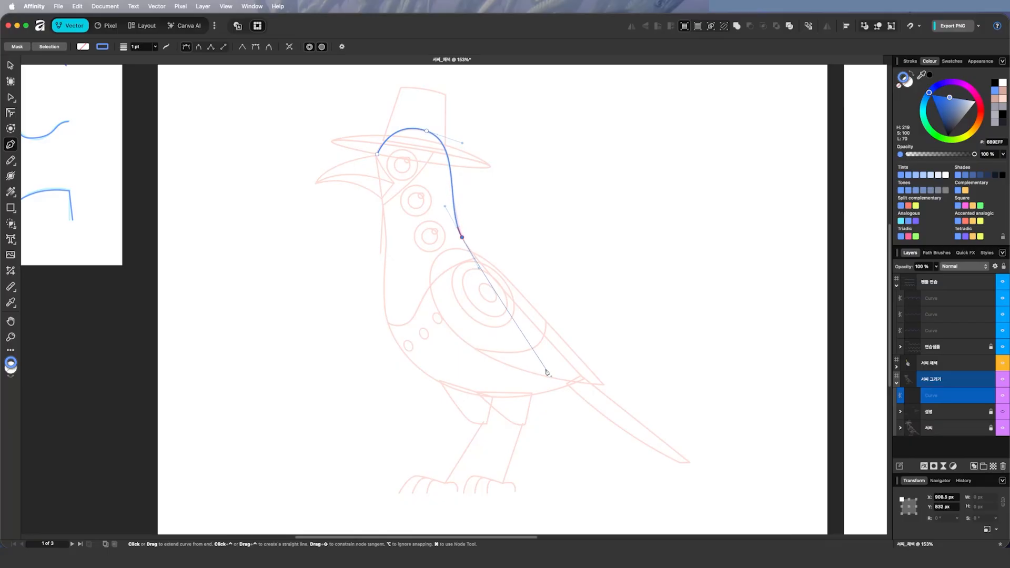
click(586, 380)
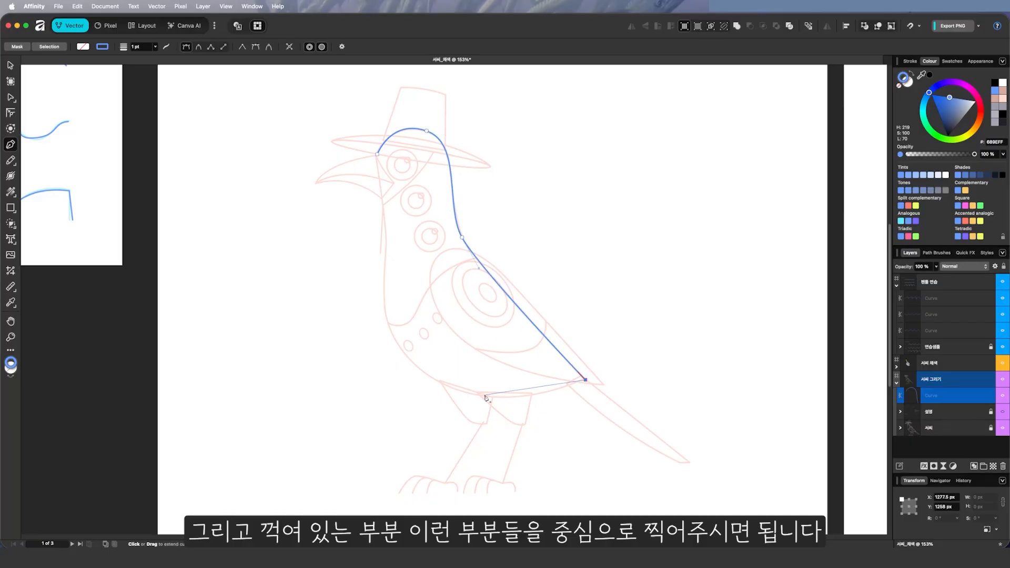
drag(473, 394, 416, 383)
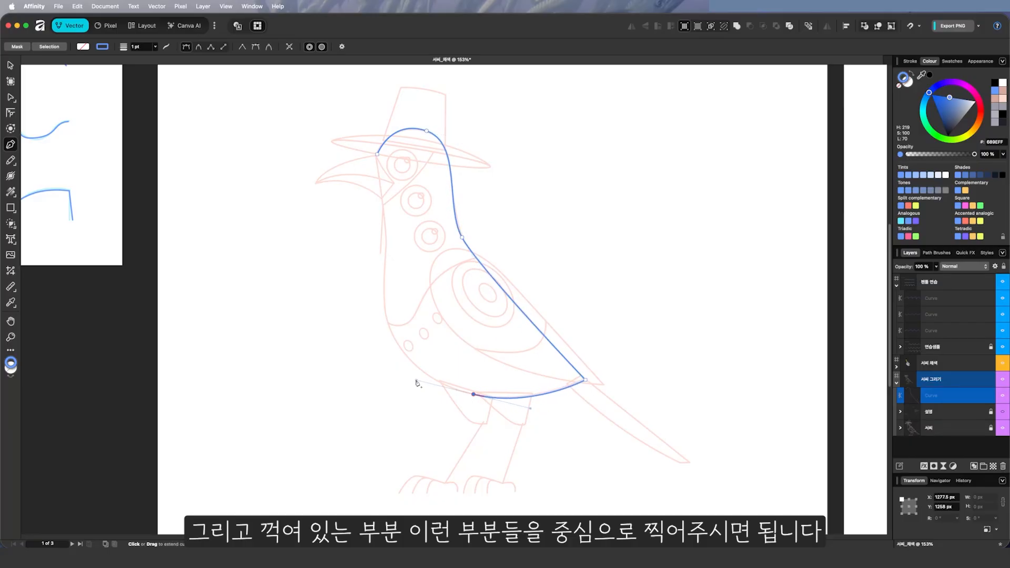
key(super+z)
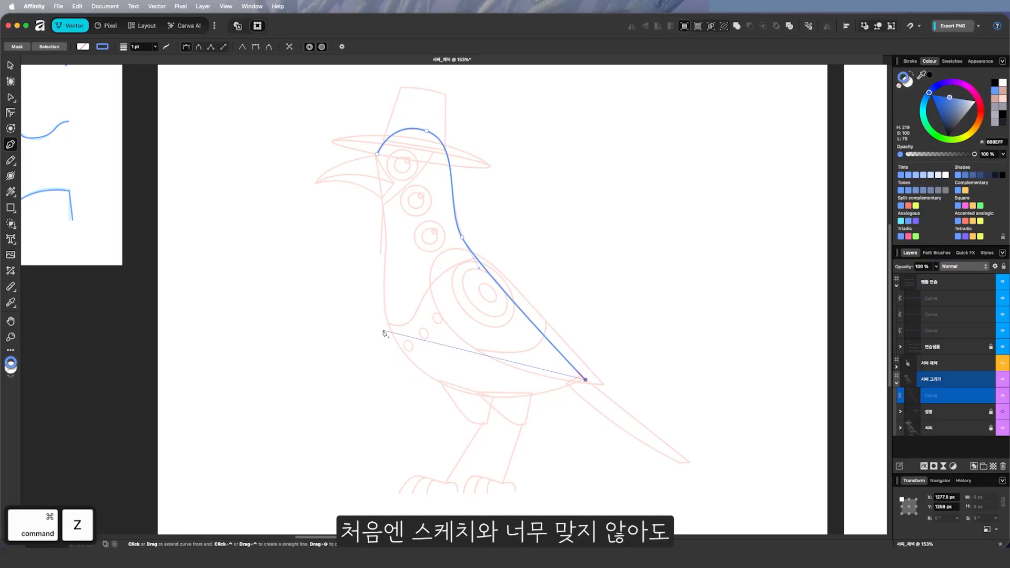
drag(395, 339, 386, 206)
click(376, 155)
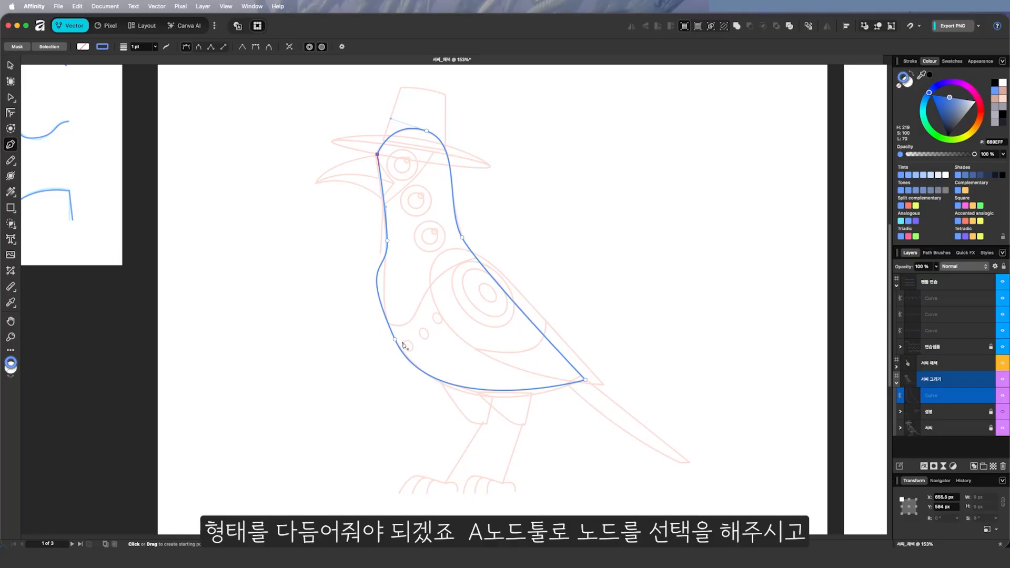
Step: Reshape the body curve's chest and belly with the Node tool by adjusting the lower chest node's handles to follow the sketch
key(a)
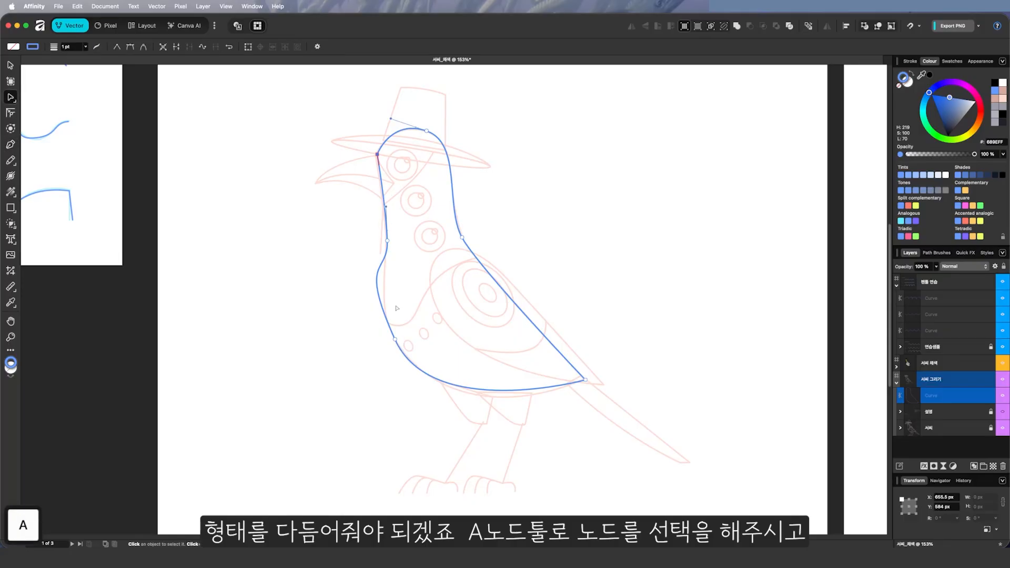
drag(374, 332, 417, 351)
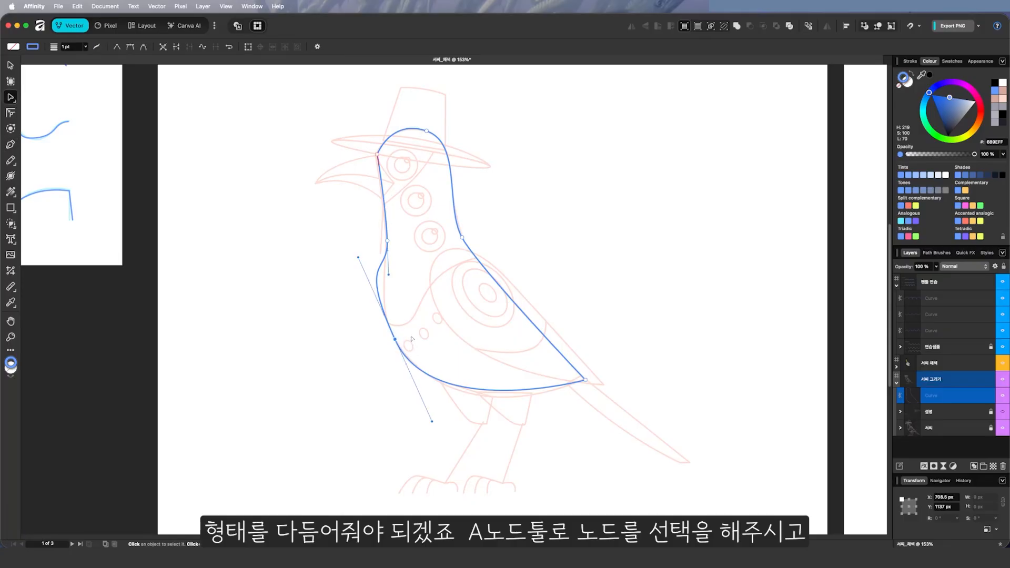
drag(358, 258, 378, 303)
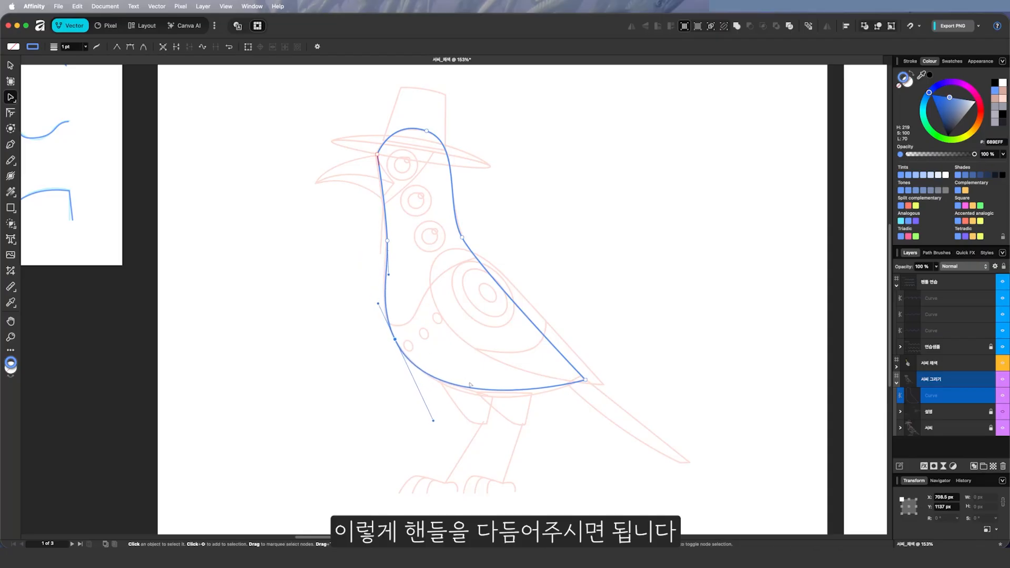
drag(436, 426, 459, 443)
Step: Refine the curve at the bird's nape by nudging its node and lengthening the handle towards the back
key(a)
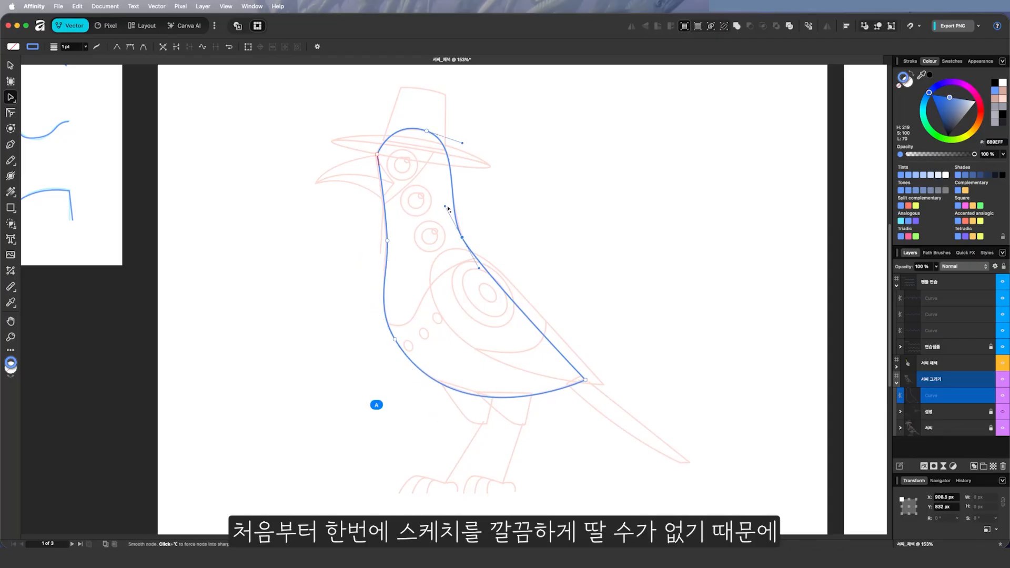
click(462, 237)
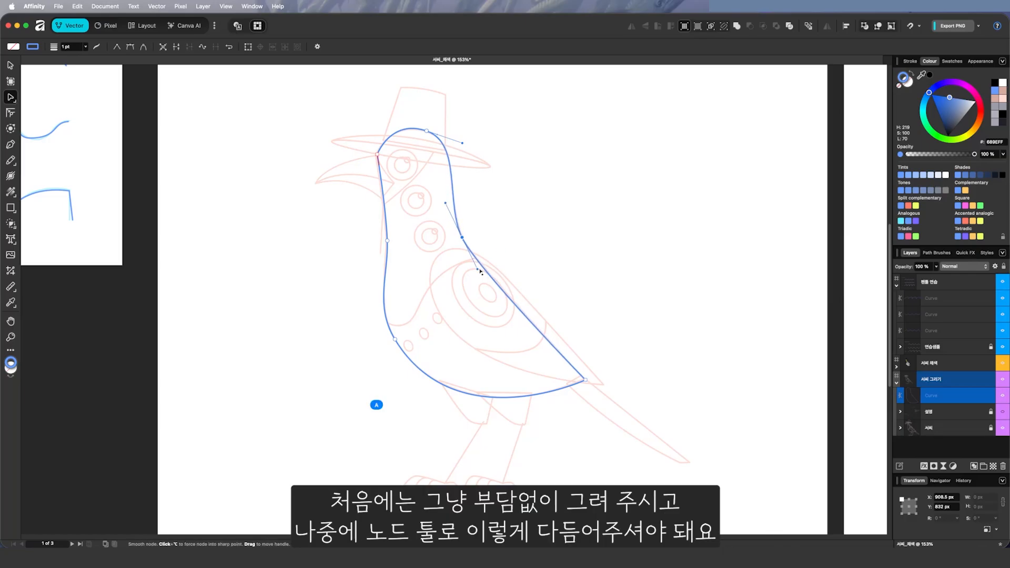
drag(478, 271, 486, 283)
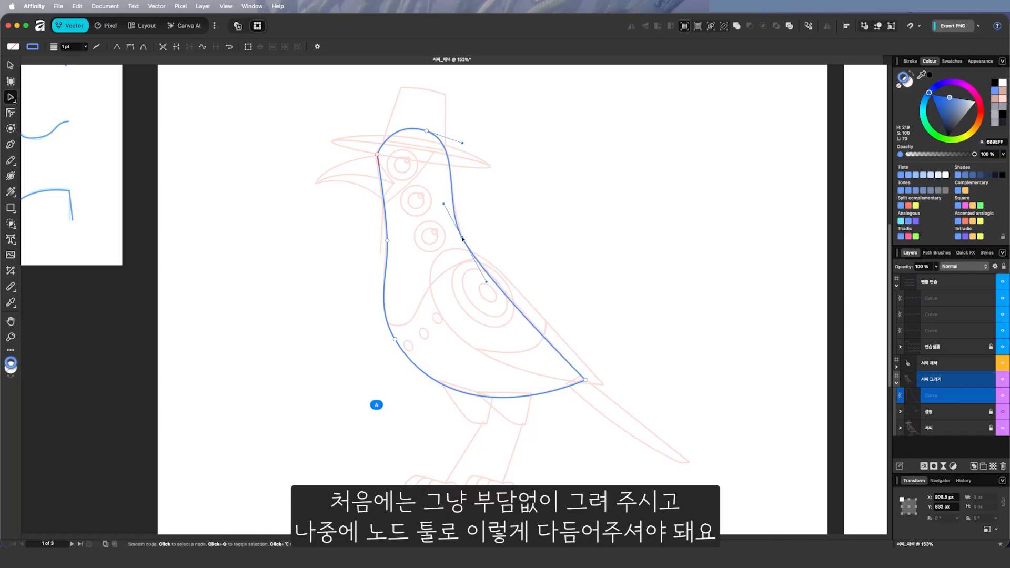
drag(463, 237, 465, 239)
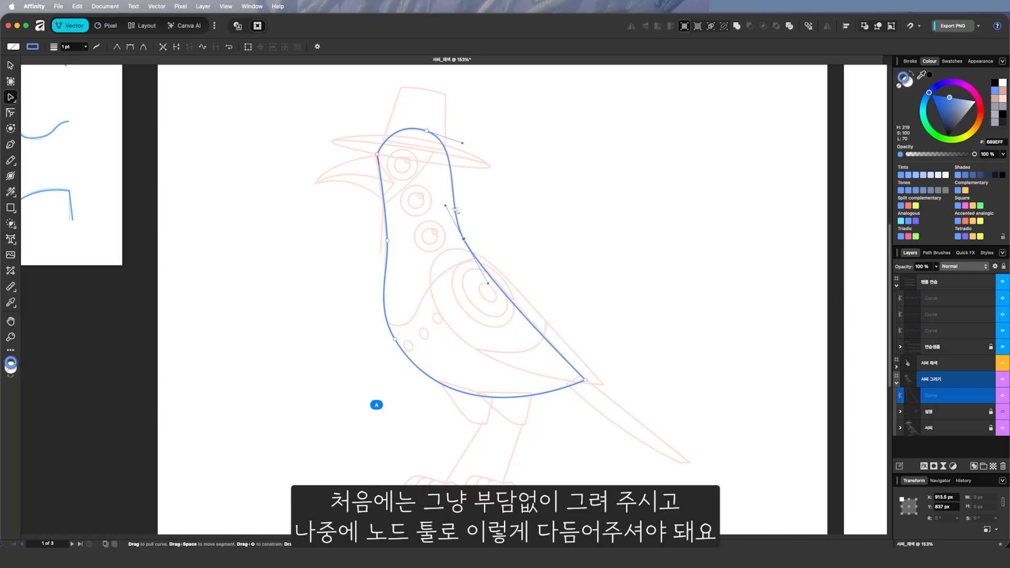
click(377, 405)
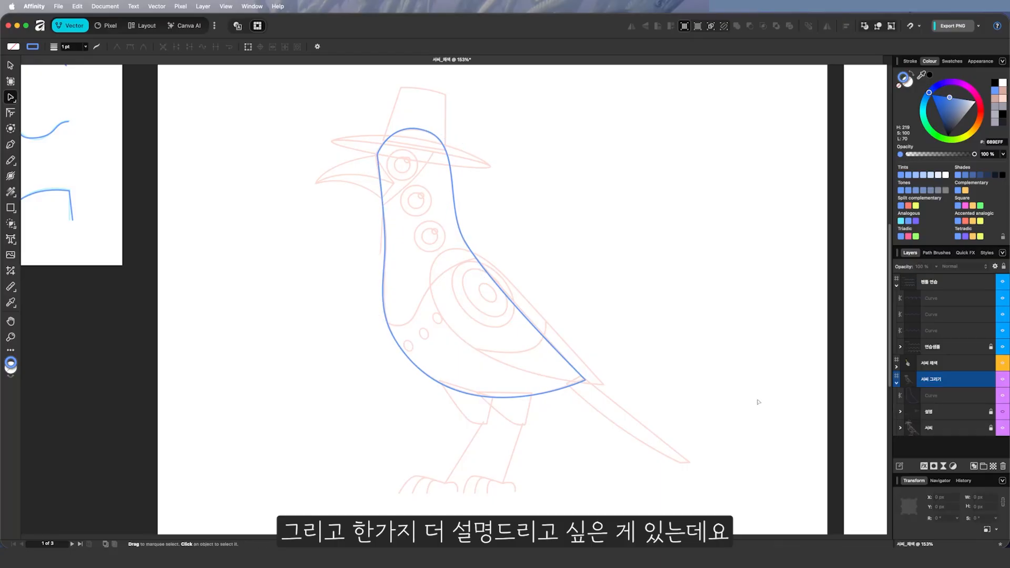
Step: Show the 설명 layer, then make the body's lower chest node sharp and pull it down below the belly
click(1002, 415)
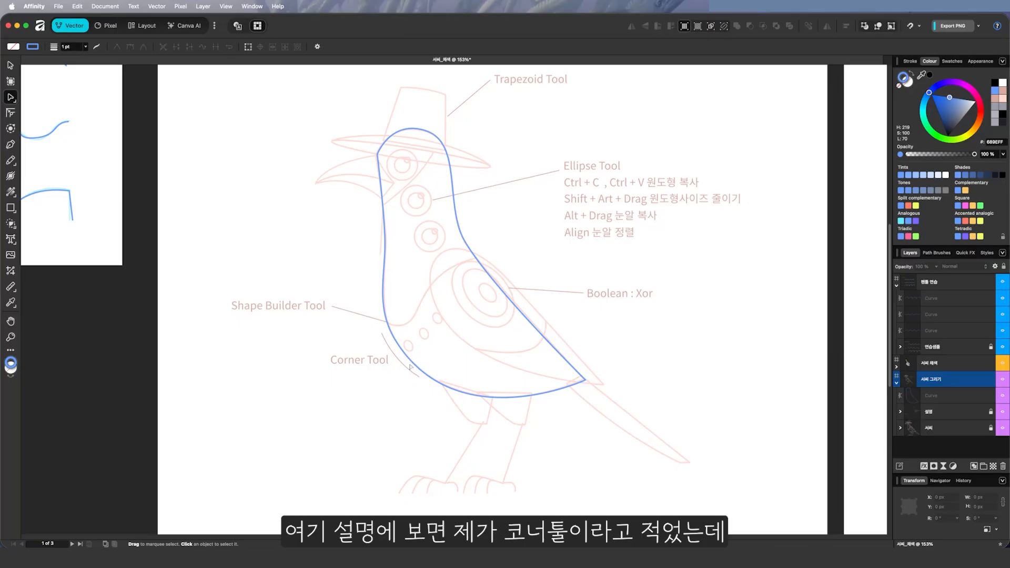
key(super+a)
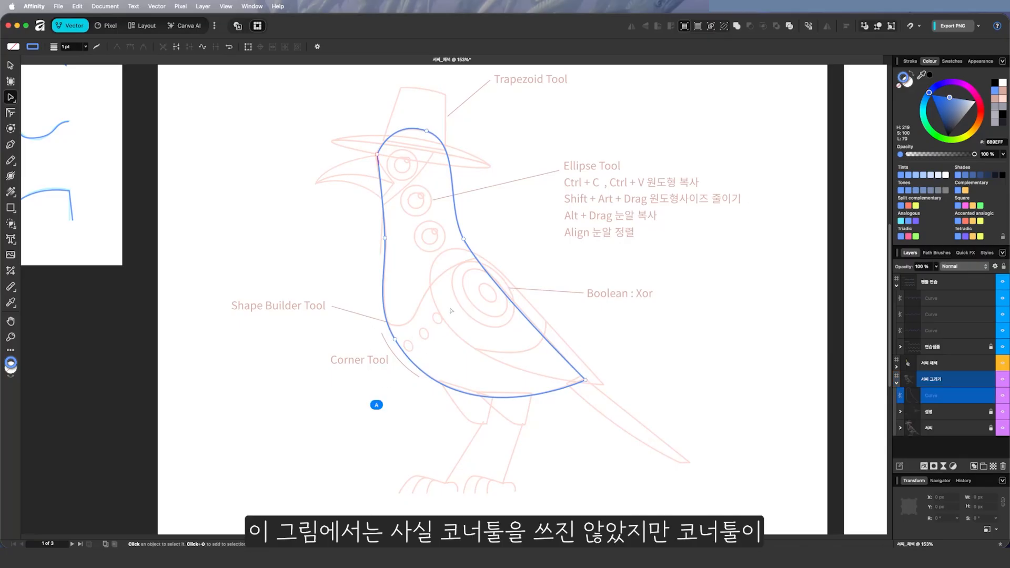
click(395, 340)
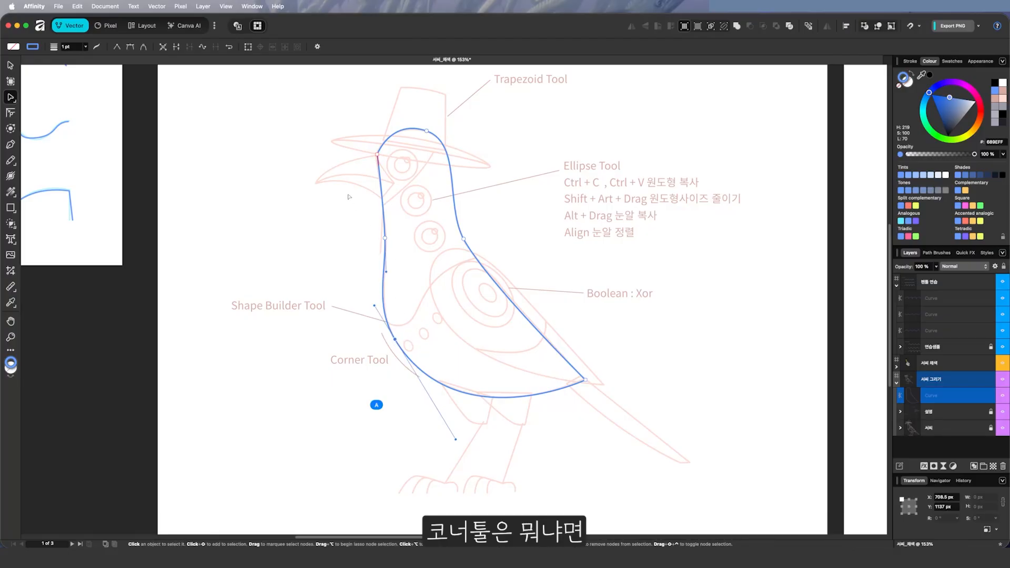
alt+click(395, 340)
drag(395, 340, 382, 441)
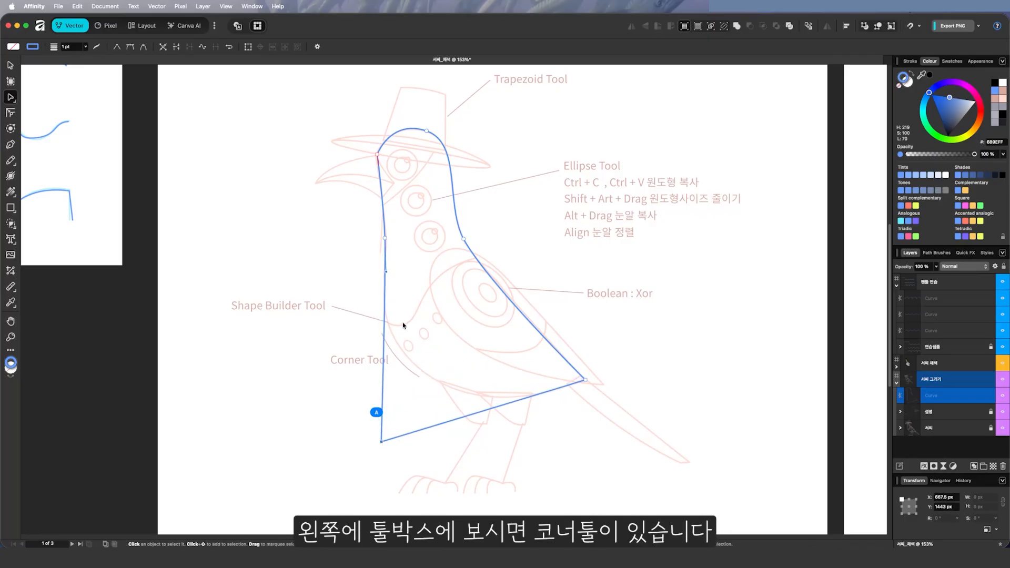
key(Escape)
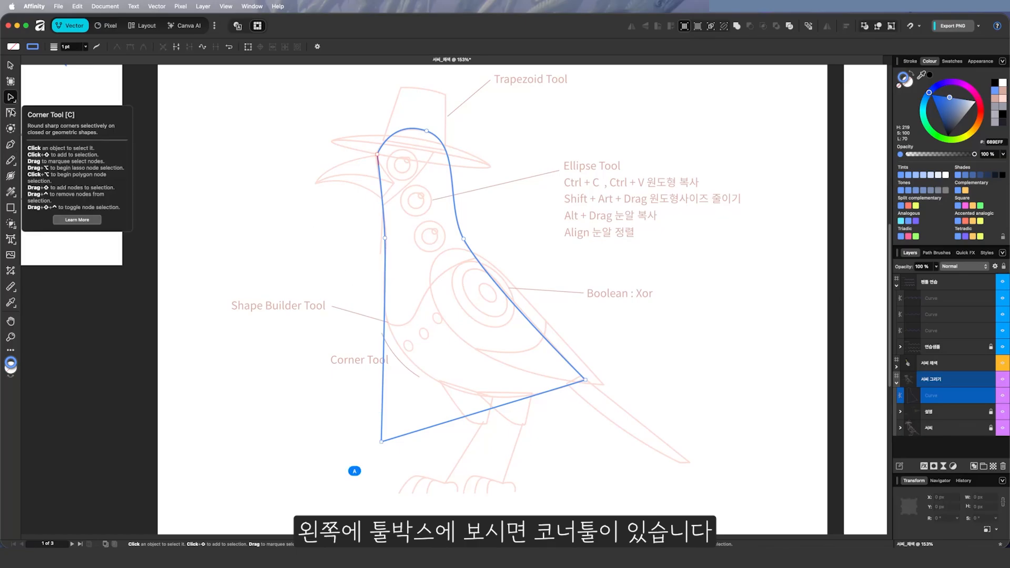
Step: Round the body's sharp lower corner with the Corner Tool to a radius of about 343 px
click(11, 112)
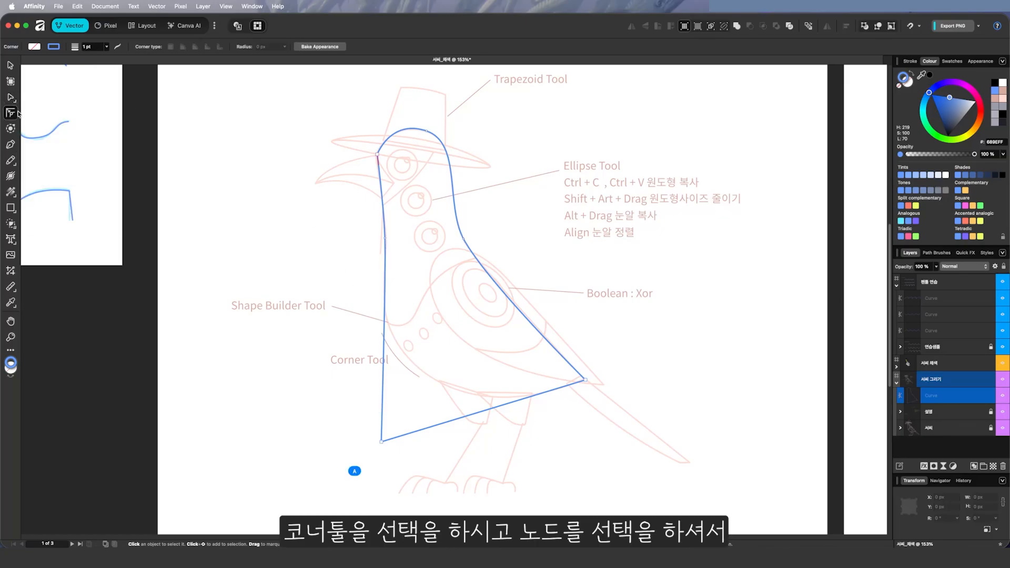
click(382, 442)
drag(384, 442, 527, 314)
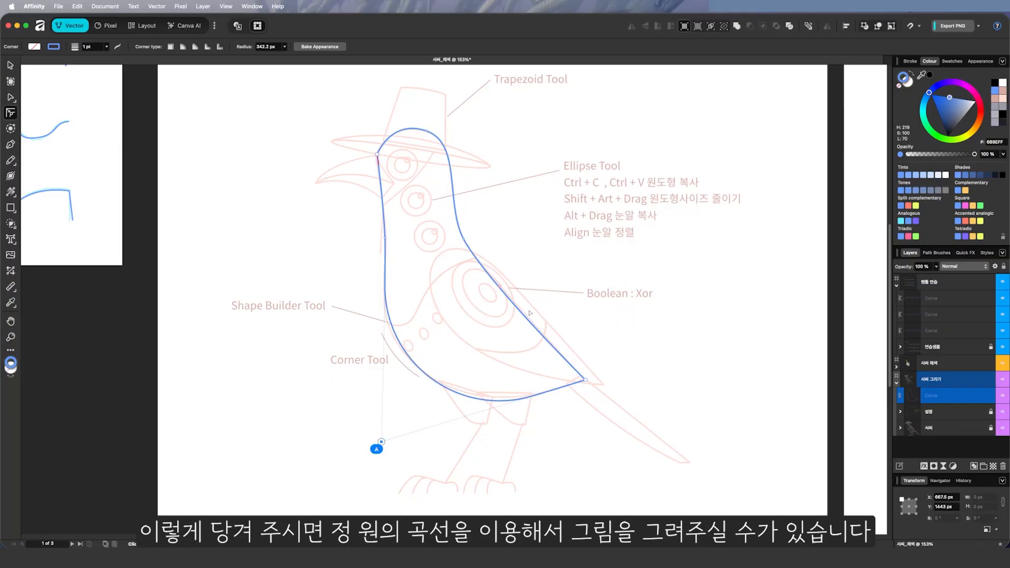
Step: Move the rounded corner's node slightly outward from the chest with the Node tool and hide the 설명 layer
key(a)
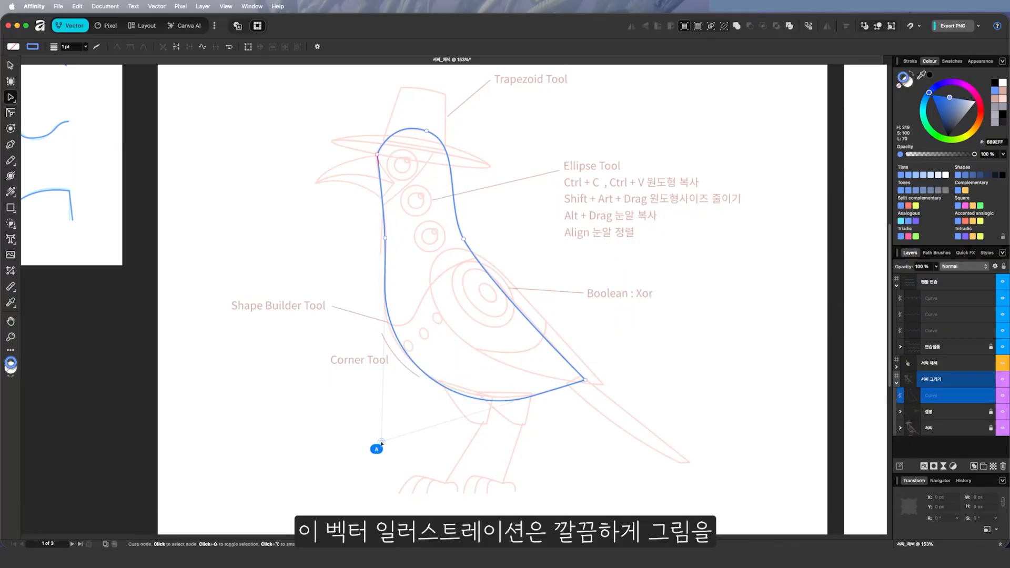
drag(381, 444, 360, 436)
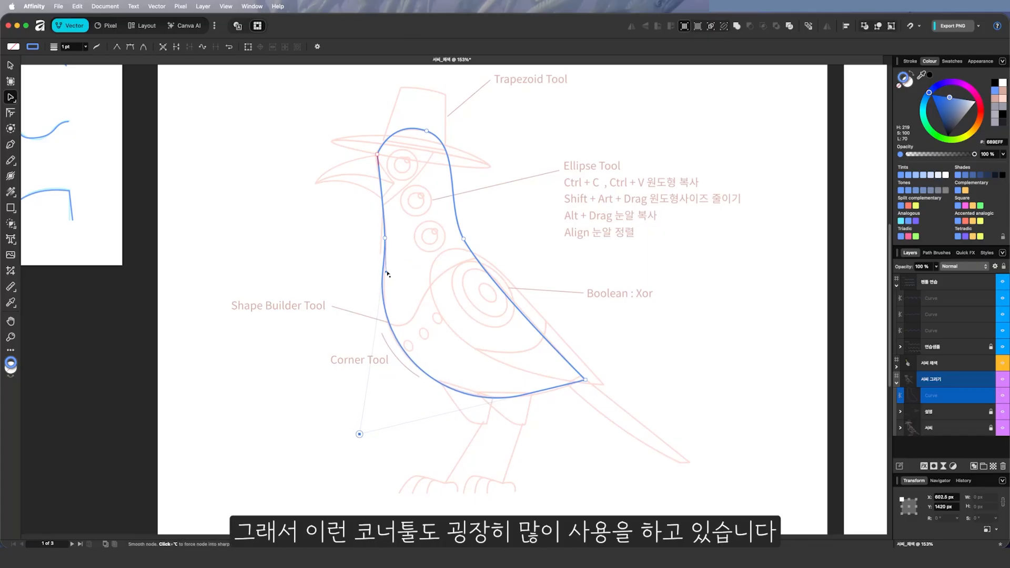
key(Escape)
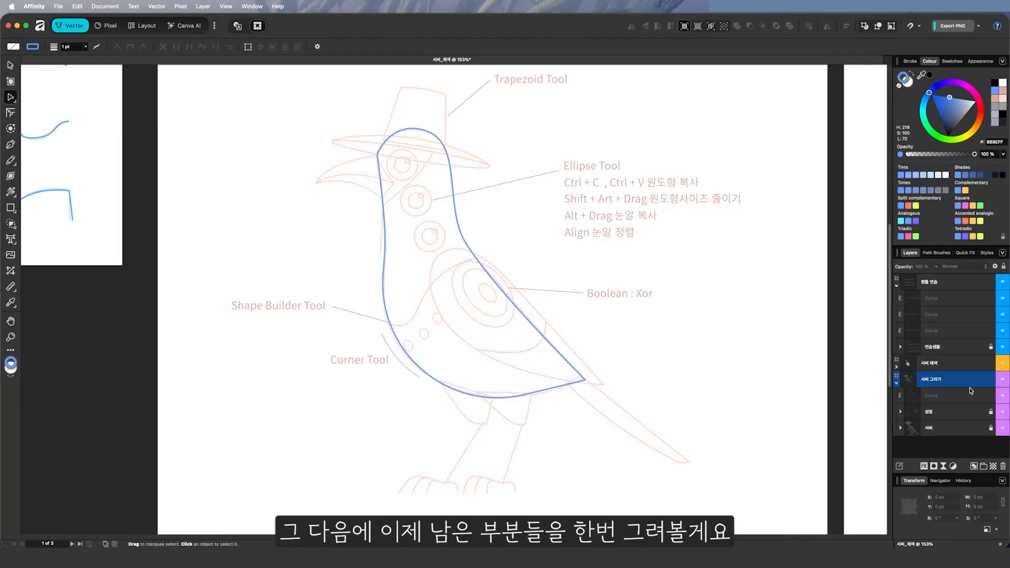
click(1002, 413)
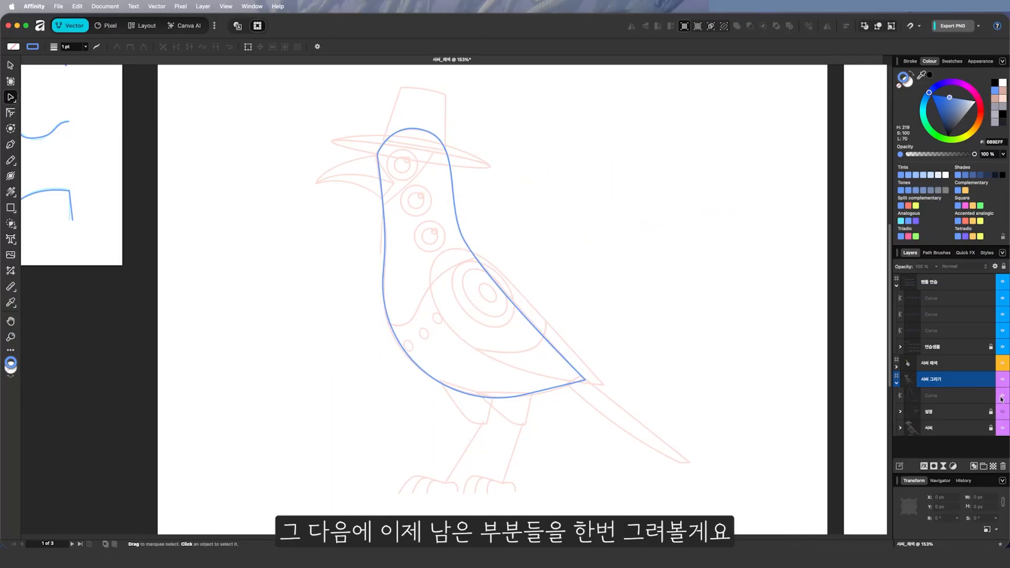
Step: Turn off the pixel view mode and move the body curve's beak corner node onto the sketch's corner
key(z)
drag(368, 159, 488, 99)
key(a)
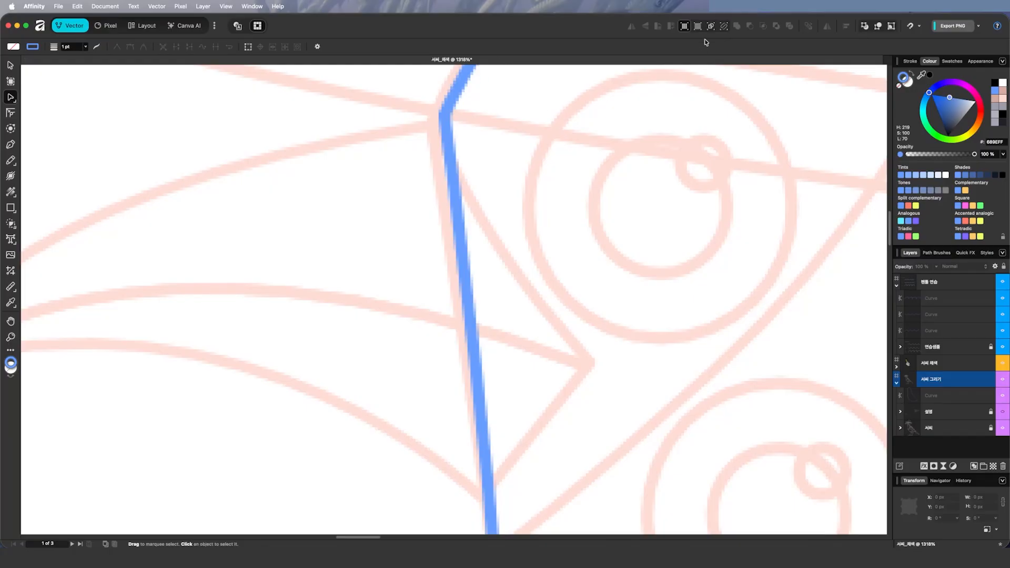
click(684, 26)
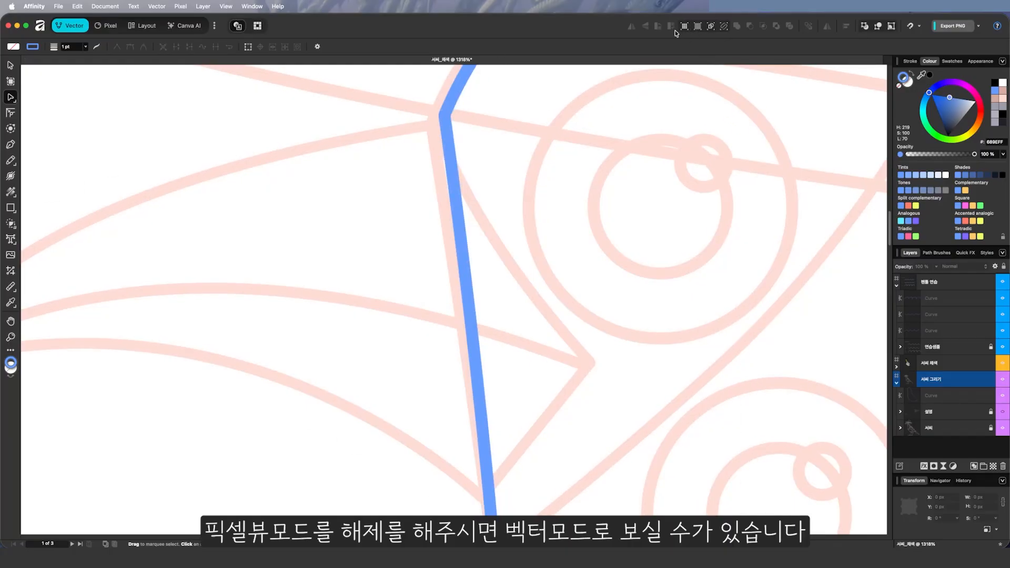
click(448, 122)
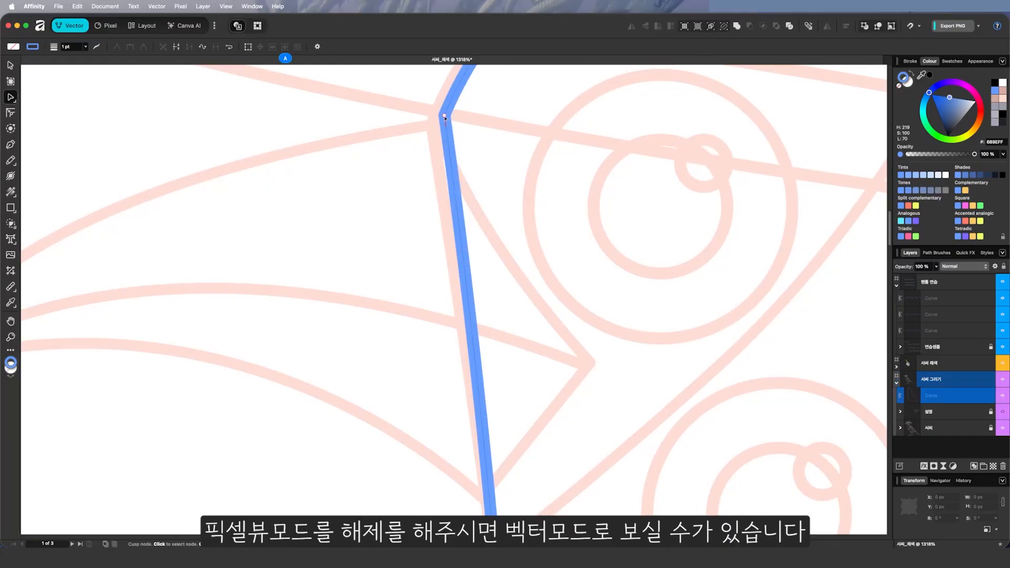
drag(444, 116, 434, 129)
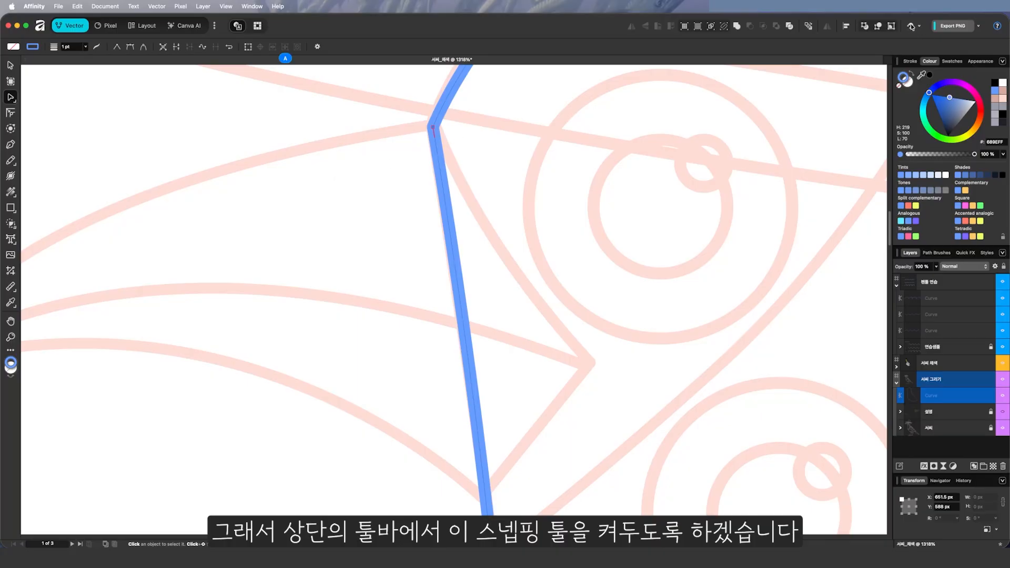
Step: Turn on snapping and bring the whole beak of the sketch into view for tracing
click(913, 29)
key(z)
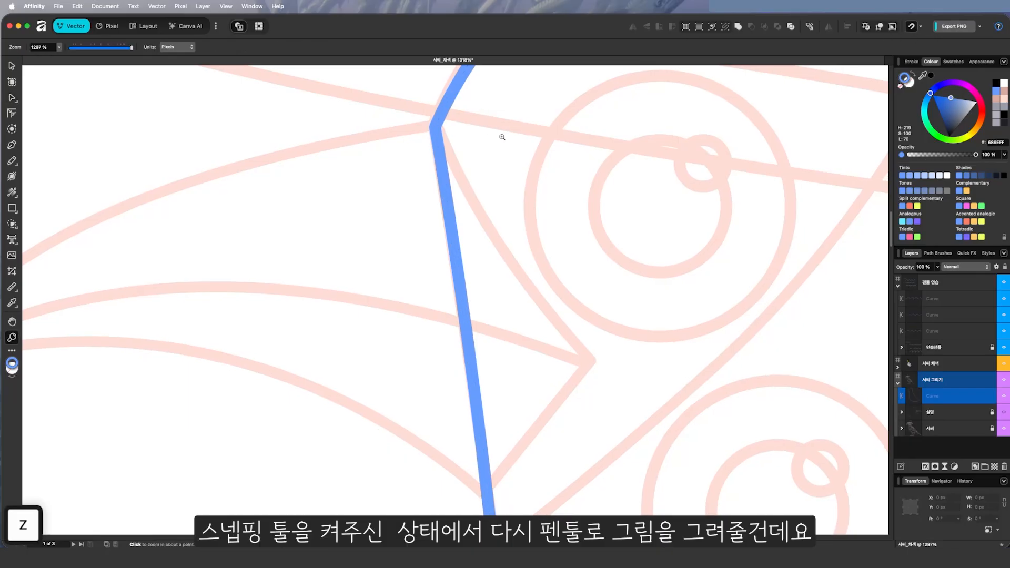
scroll(500, 135, down, 2)
key(space)
drag(391, 183, 485, 184)
key(p)
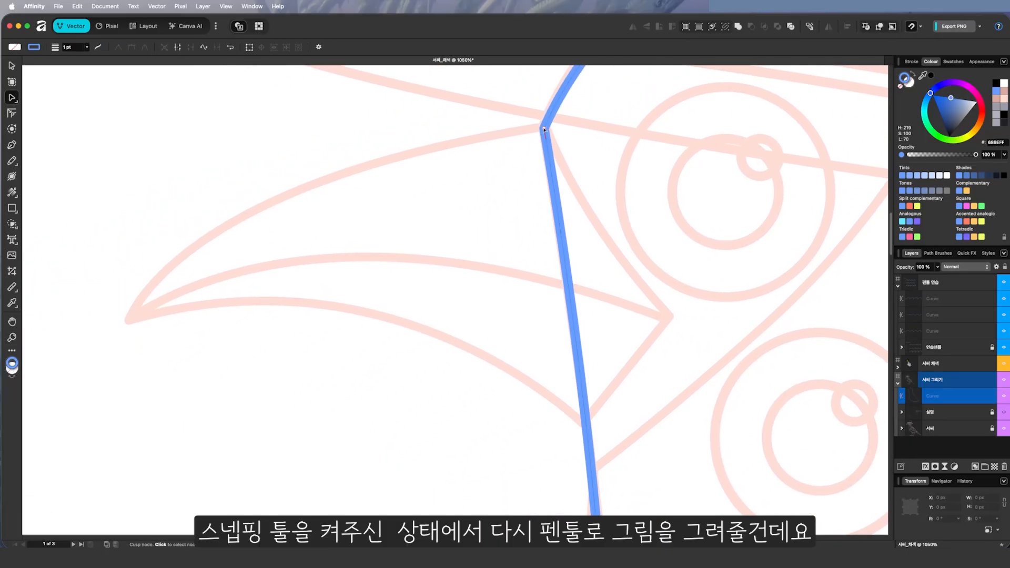
Step: Trace the beak's upper edge with the Pen tool from just beside the body's corner node to the tip, removing the tip's outgoing handle
key(p)
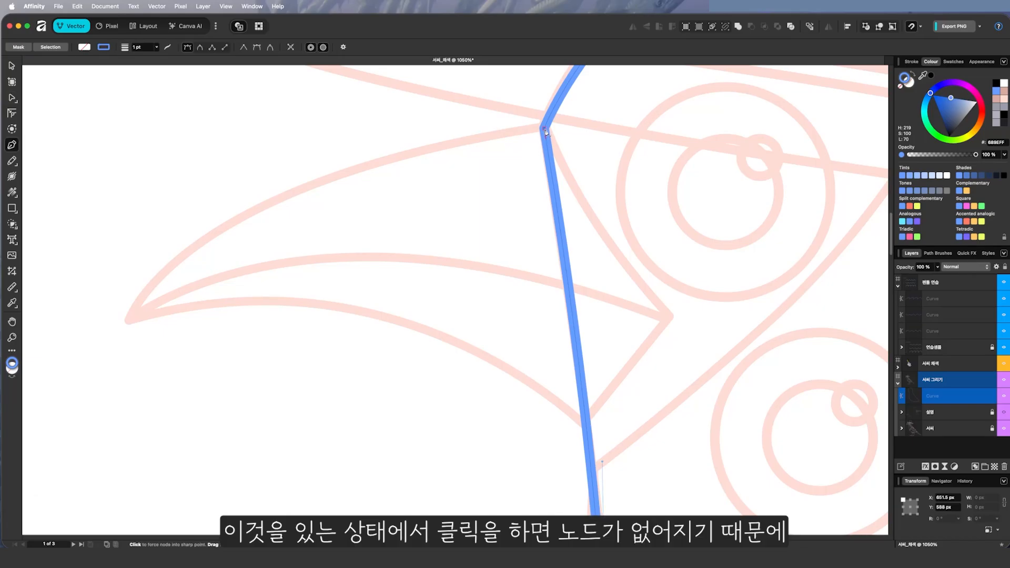
click(546, 130)
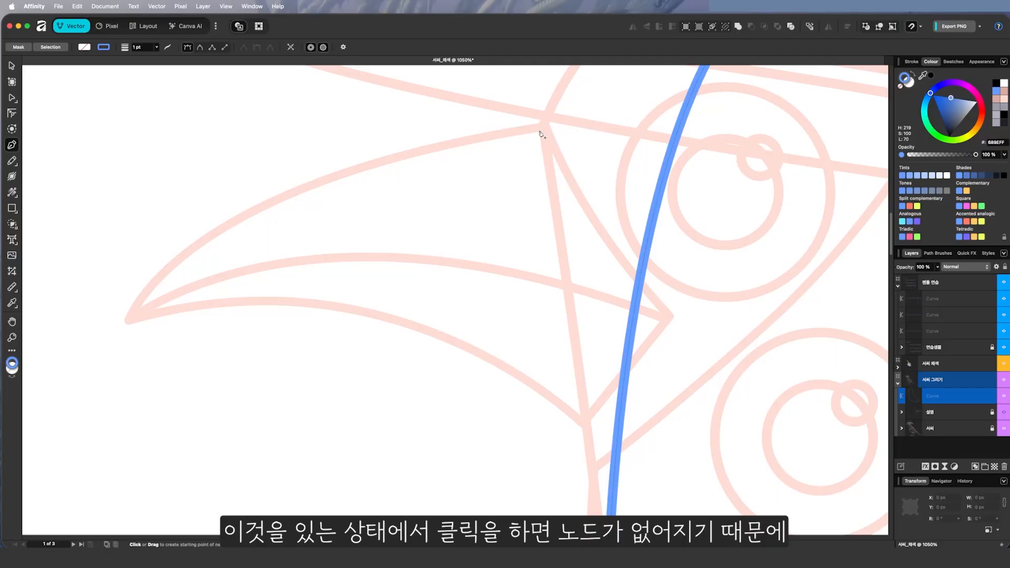
key(super+z)
click(534, 126)
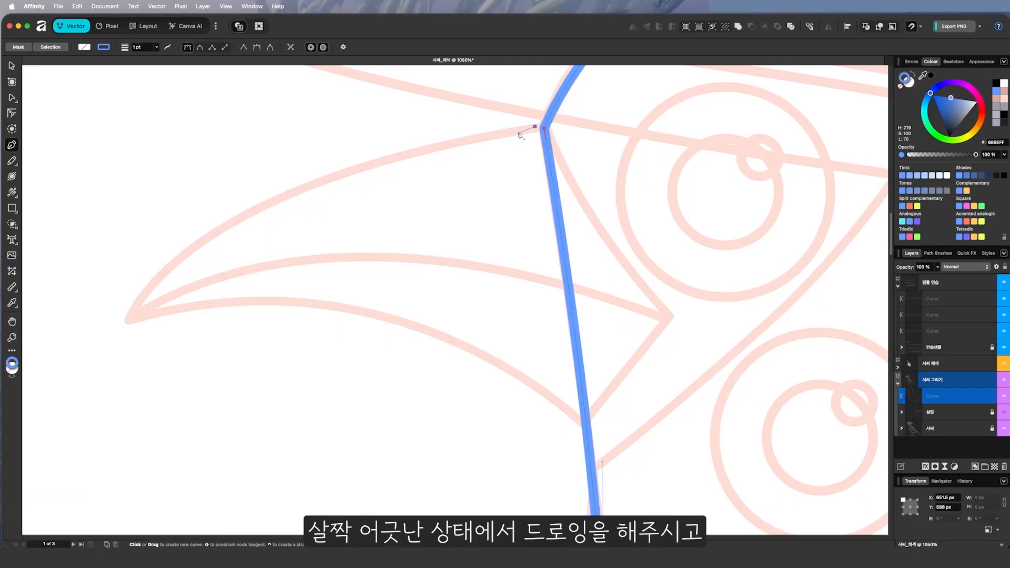
drag(128, 319, 78, 477)
click(131, 319)
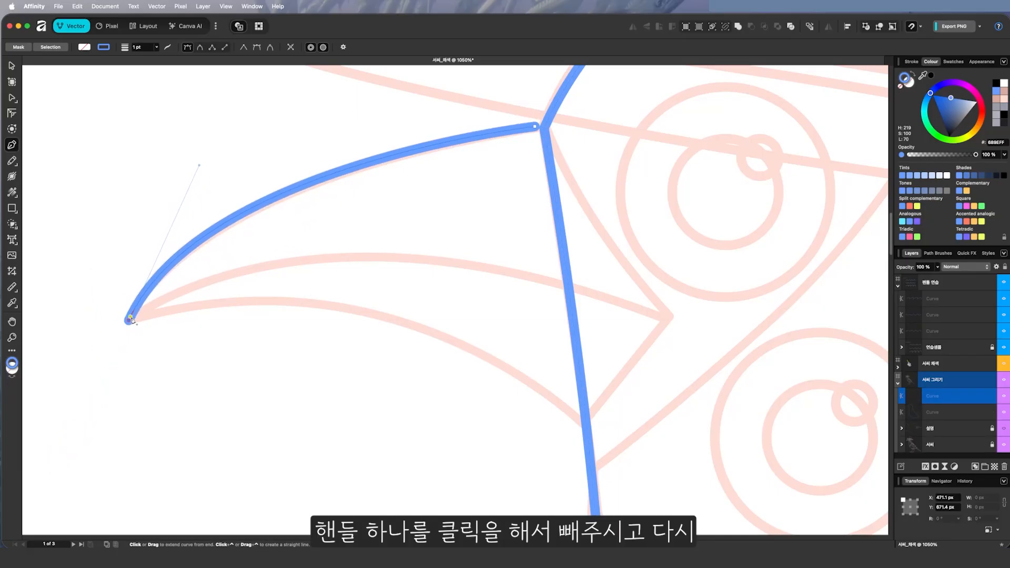
Step: Continue the beak path with a curve along its lower edge to the body line and a straight segment to the inner corner
drag(583, 420, 647, 467)
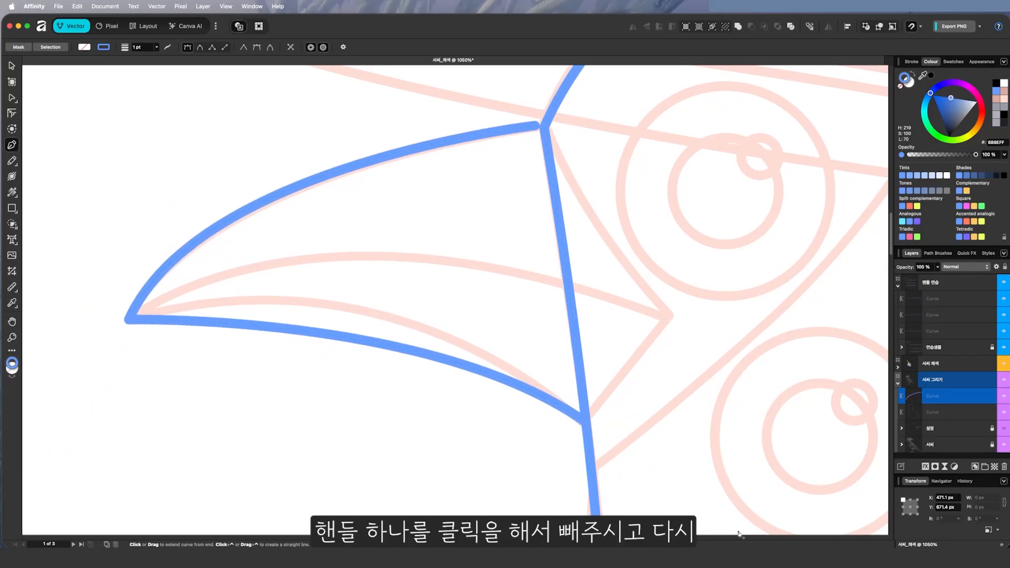
drag(740, 534, 784, 526)
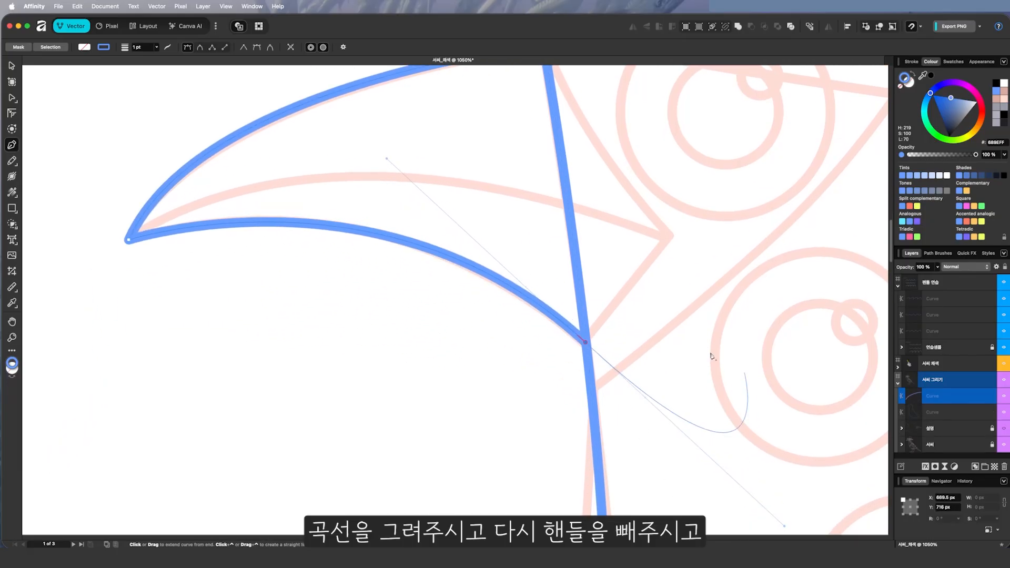
click(578, 338)
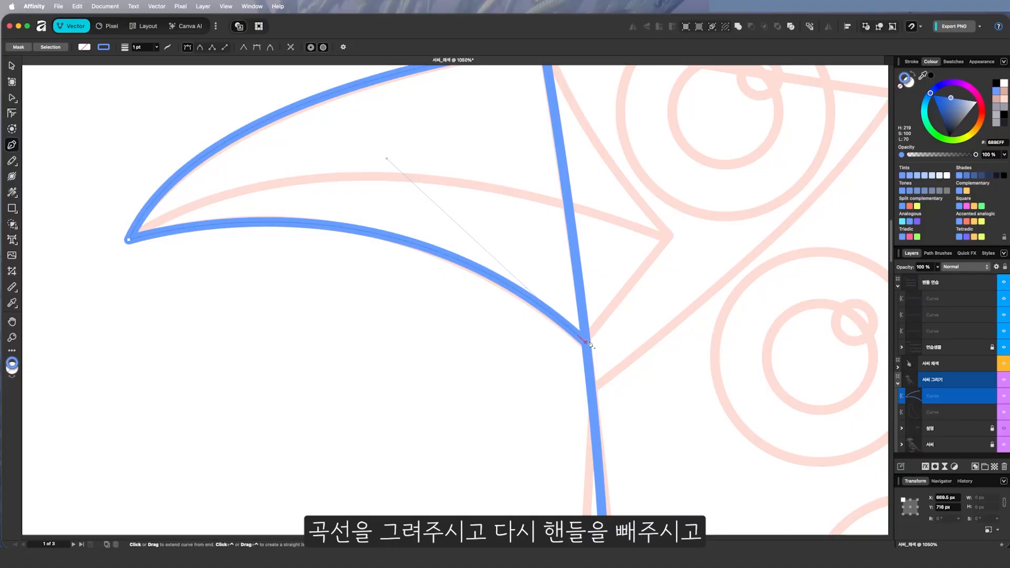
click(670, 241)
Step: Close the beak path with a slightly curved inner edge and move its upper corner node onto the body's corner node
key(space)
drag(591, 173, 577, 323)
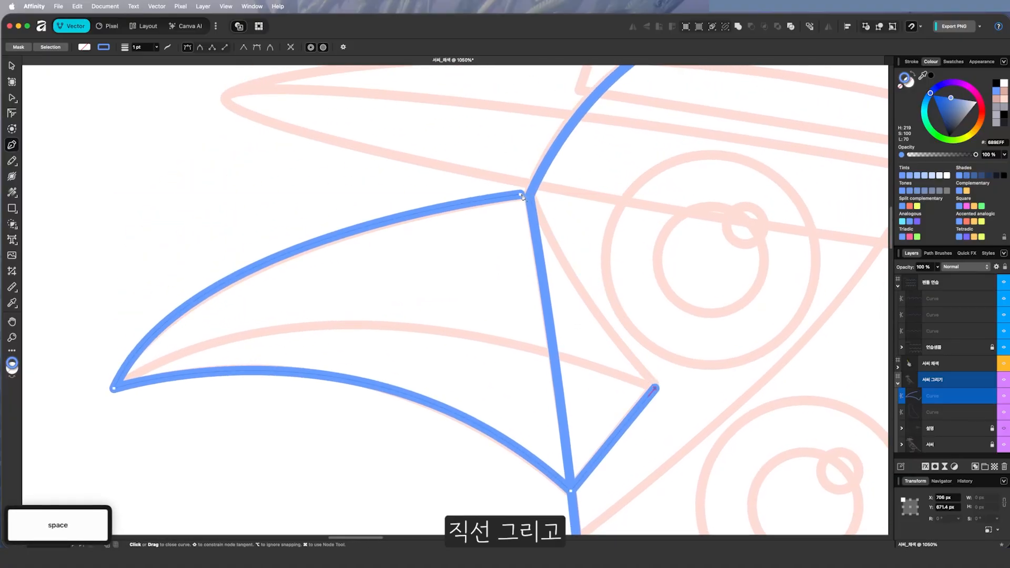
drag(521, 195, 485, 124)
key(a)
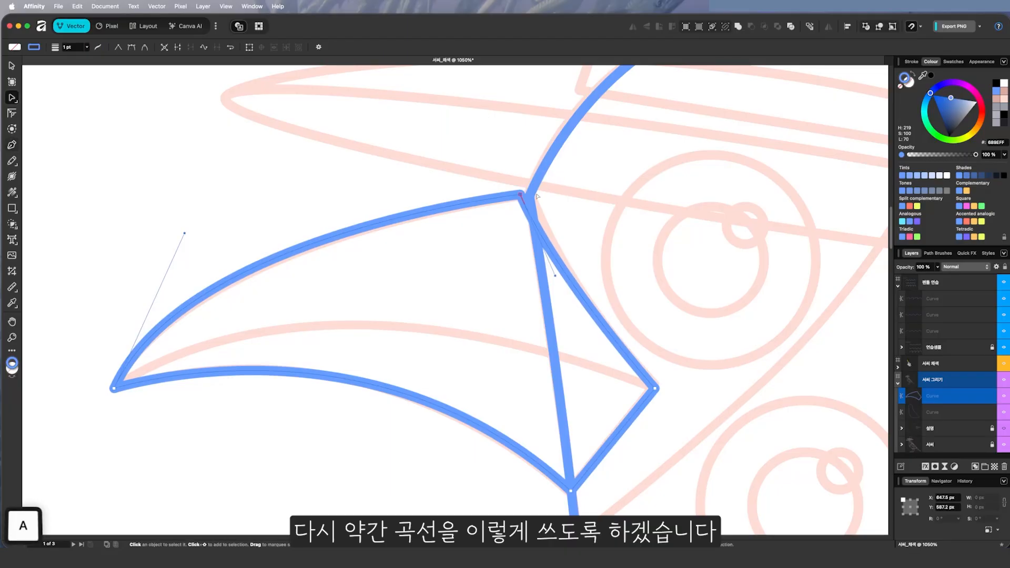
drag(521, 197, 530, 197)
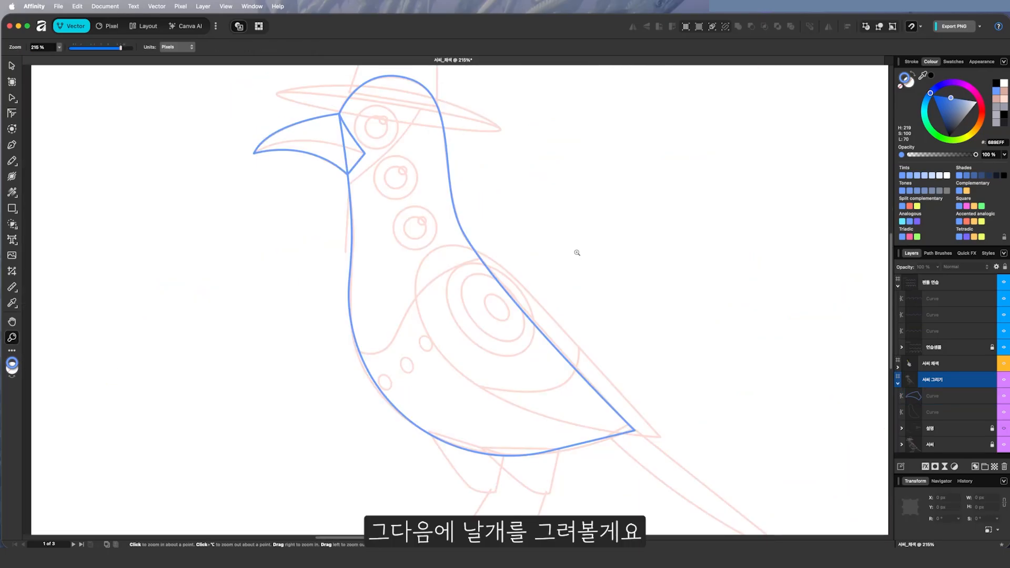
Step: Trace the wing with the Pen tool as a closed shape, from its rear tip around the rounded shoulder and back along the lower edge
key(p)
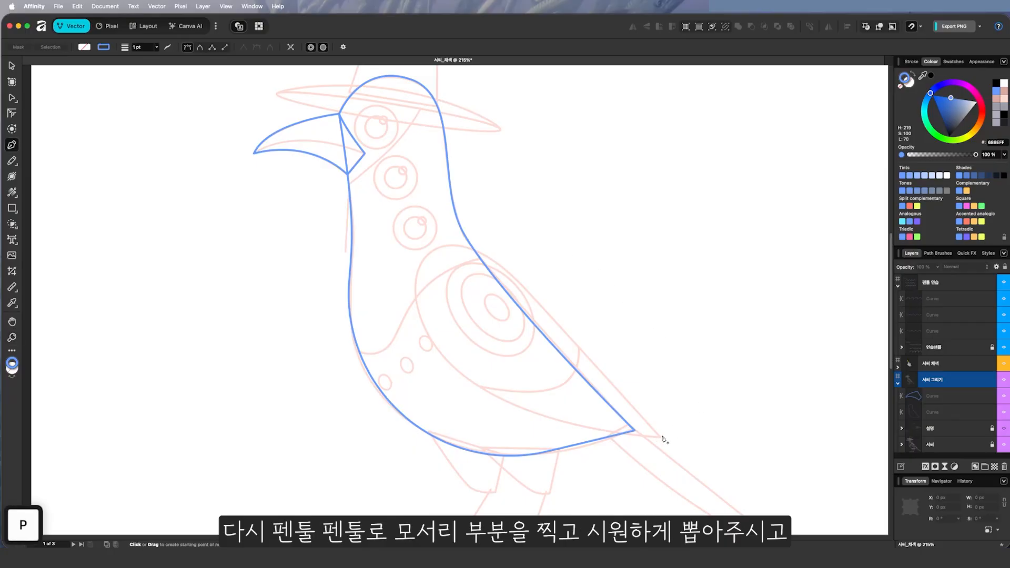
click(660, 437)
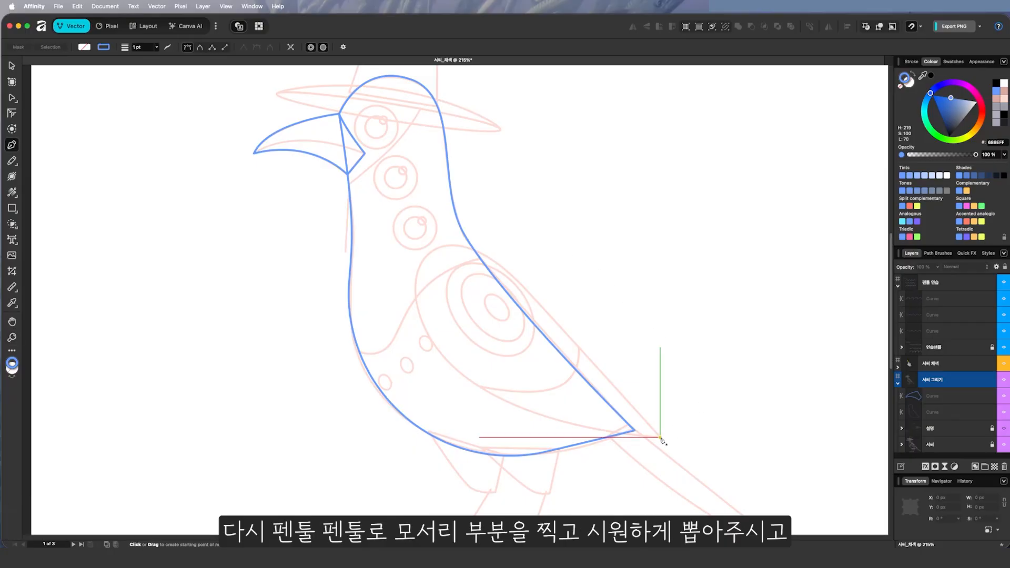
click(508, 271)
drag(427, 257, 406, 274)
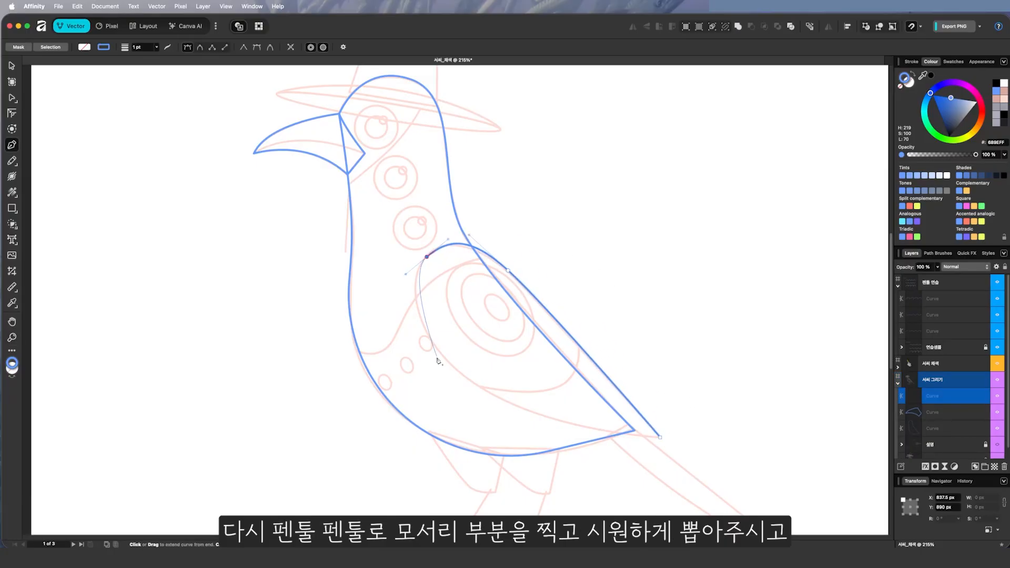
drag(446, 360, 489, 401)
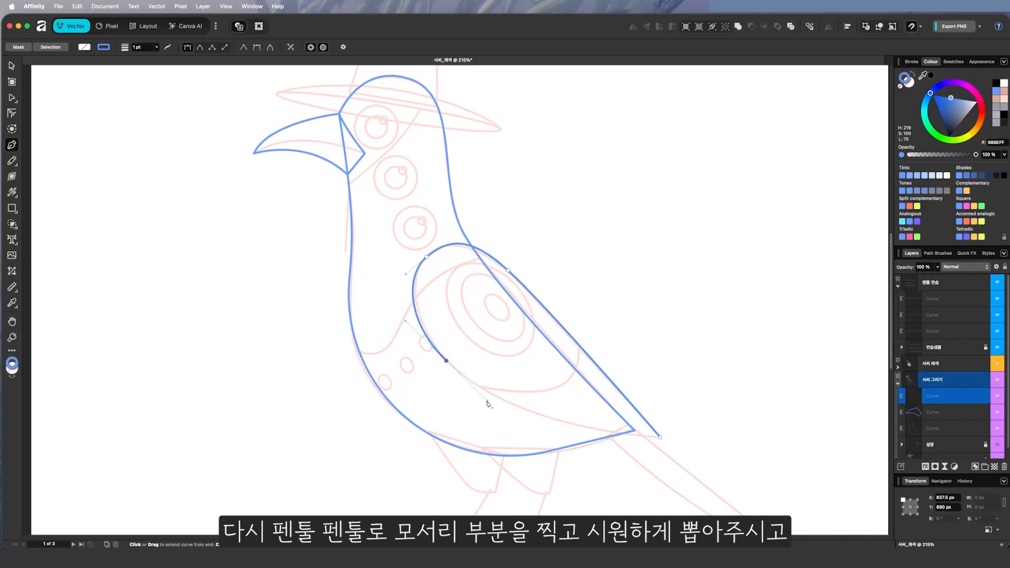
click(662, 439)
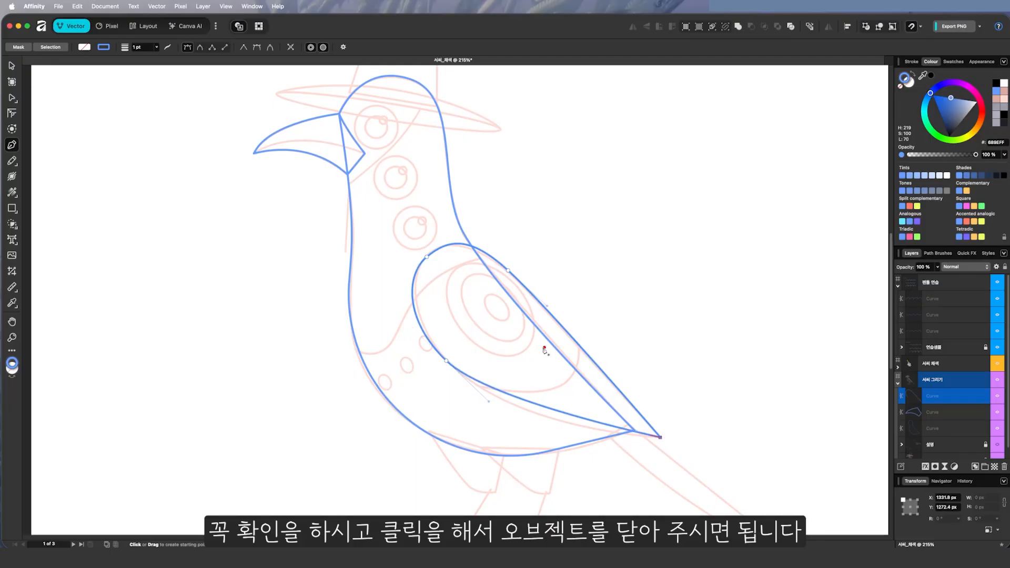
Step: Adjust the handles of the wing's lower node with the Node tool so the lower edge follows the sketch
key(a)
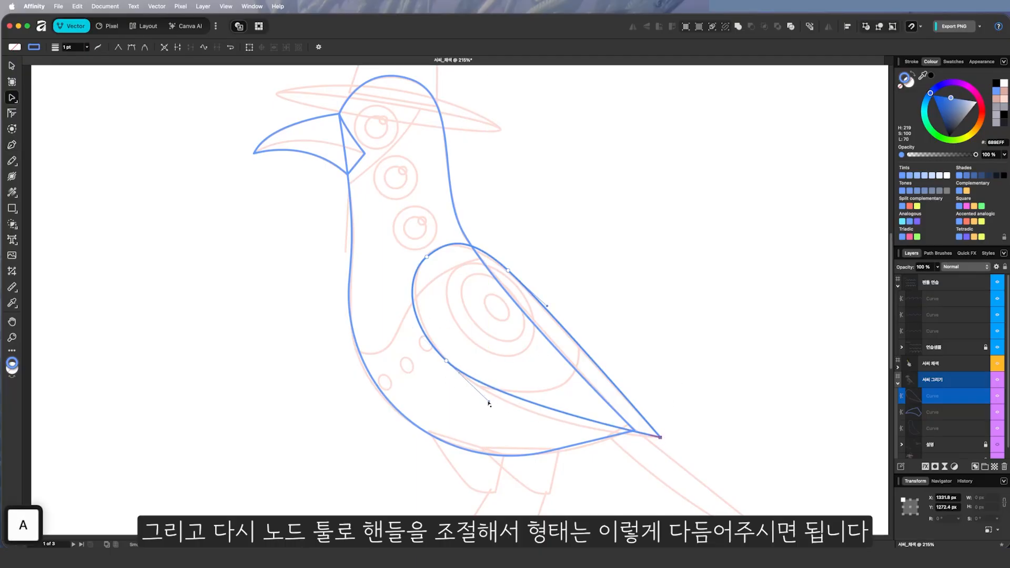
drag(490, 406, 514, 434)
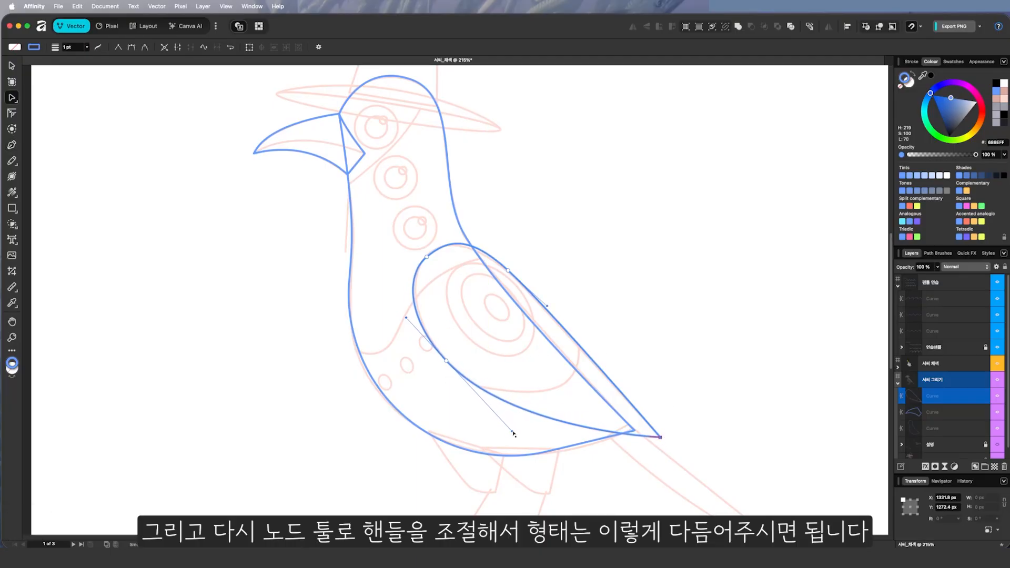
drag(429, 350, 477, 375)
drag(406, 319, 412, 321)
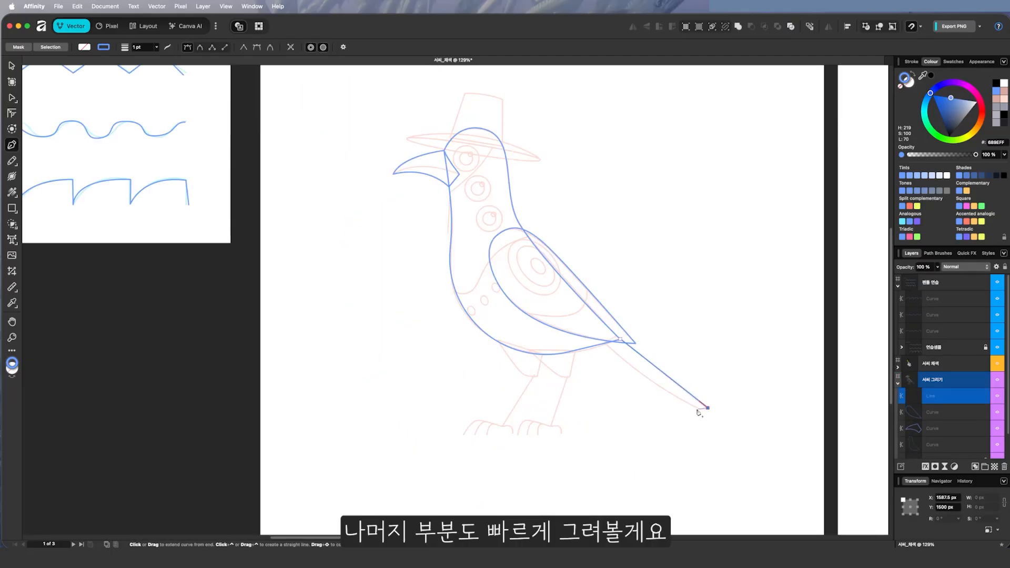
Step: Trace the rear thigh below the belly as a closed shape and nudge its lower corner node onto the sketch
drag(574, 348, 574, 388)
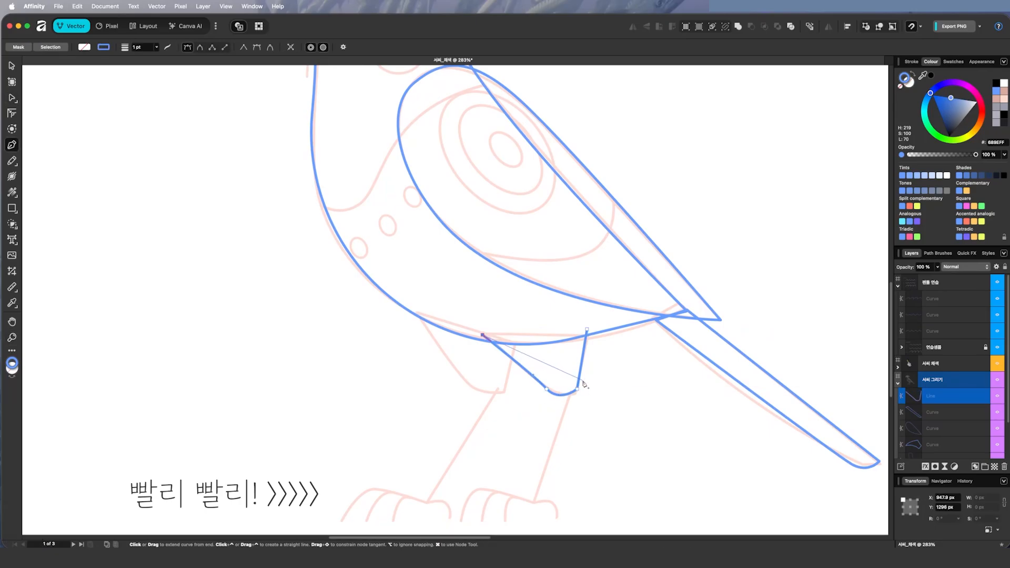
click(587, 330)
key(a)
drag(577, 390, 574, 396)
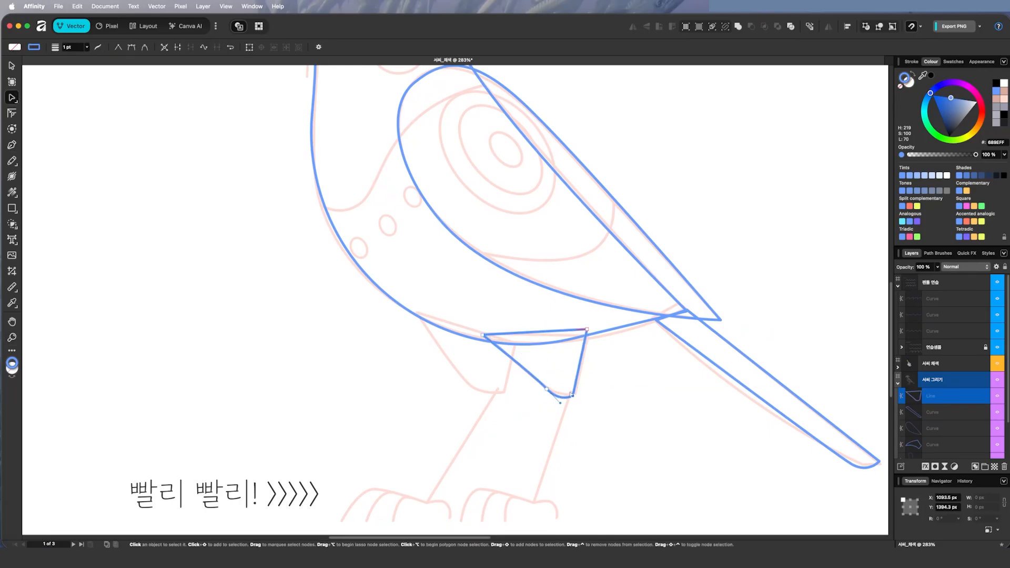
Step: Trace the front thigh with the Pen tool as a closed shape with a rounded lower end, leaving it deselected
key(p)
click(417, 314)
click(471, 390)
click(504, 390)
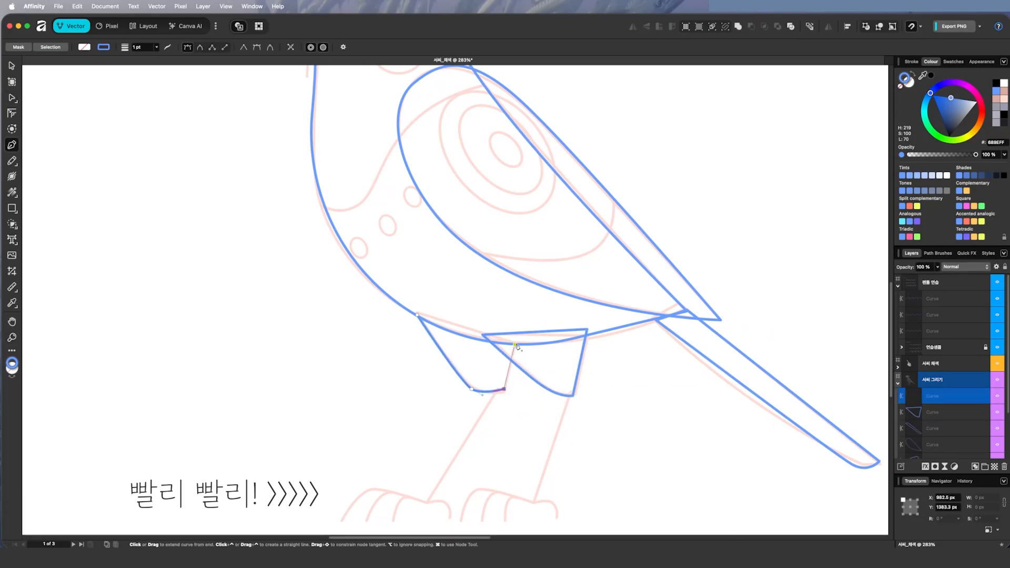
click(514, 345)
click(417, 315)
key(a)
click(675, 363)
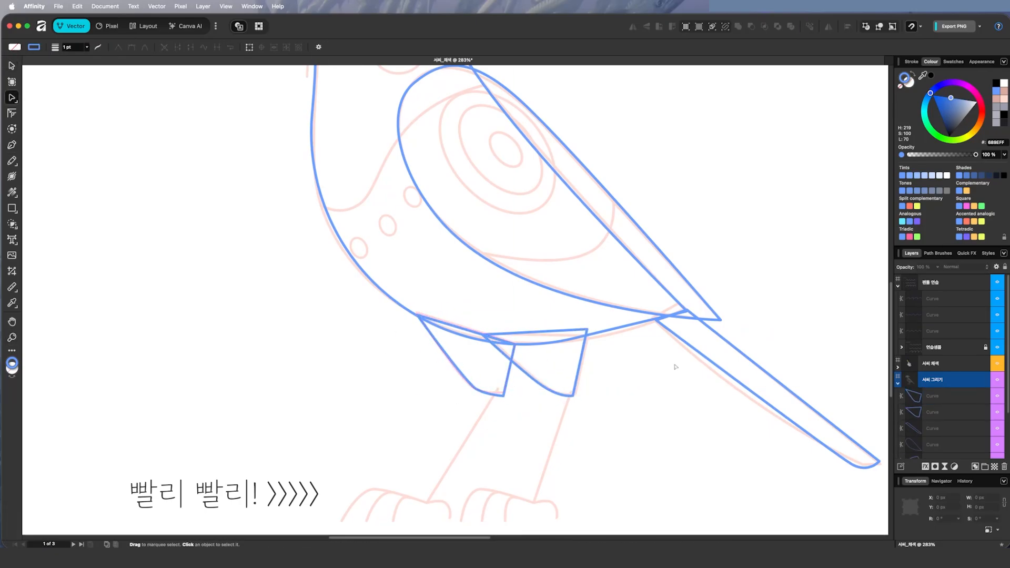
Step: Turn the tail tip's rounded lower end into a sharp corner and bend the tail's lower edge outward to match the sketch
scroll(674, 363, right, 6)
scroll(674, 363, down, 2)
click(710, 409)
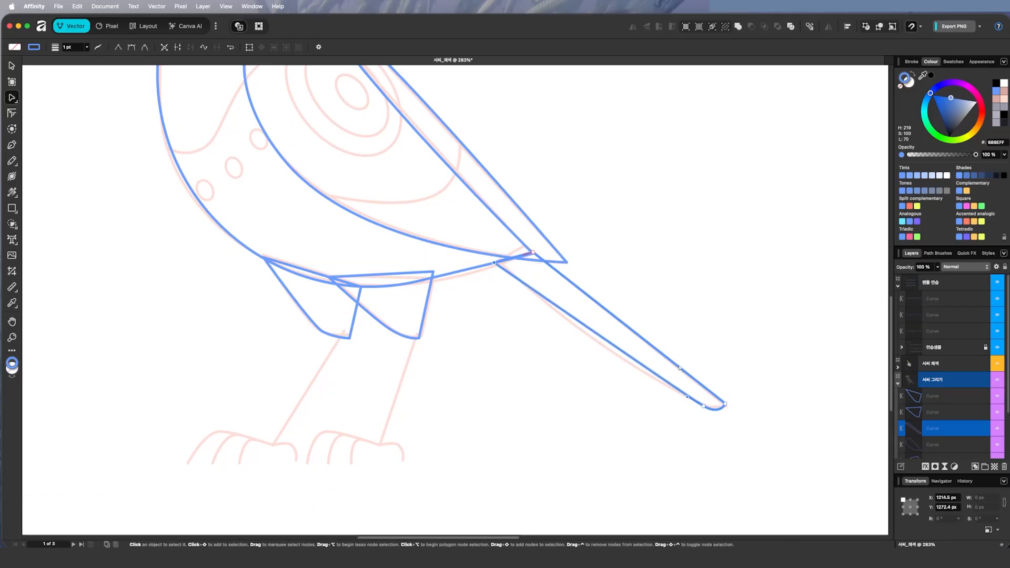
alt+click(705, 416)
drag(704, 407, 708, 408)
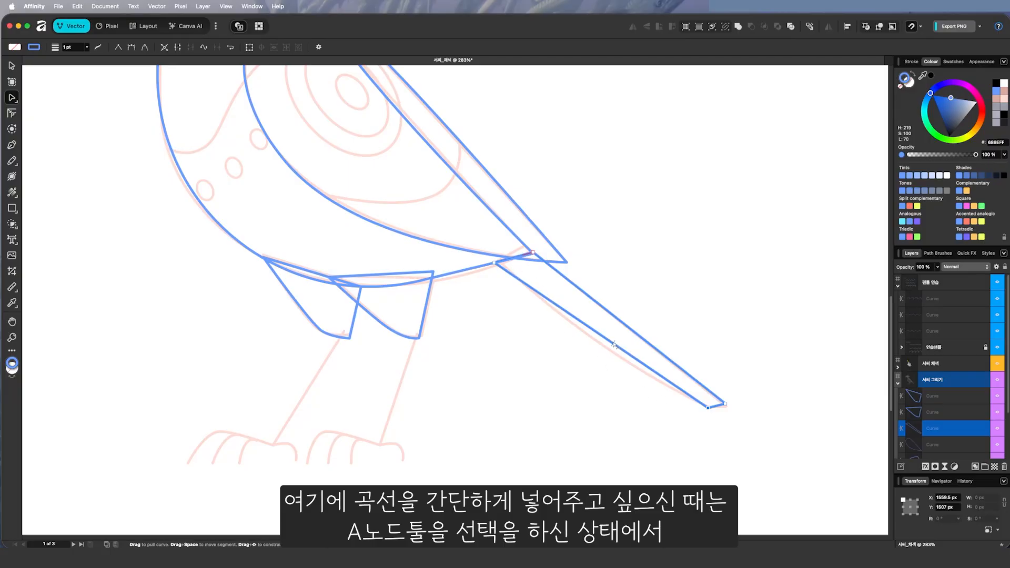
mouse_move(609, 345)
mouse_down()
mouse_move(605, 363)
mouse_move(518, 410)
mouse_move(542, 416)
mouse_move(531, 413)
mouse_move(609, 348)
mouse_up()
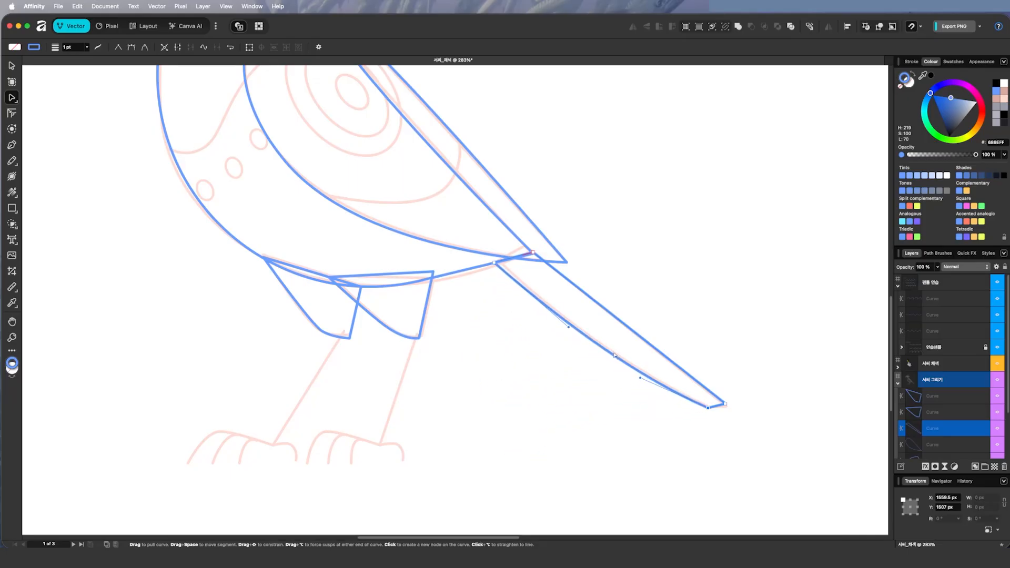
Step: Draw the rear leg as a straight open line from the thigh's lower end to the ankle and deselect it
scroll(609, 242, up, 2)
key(p)
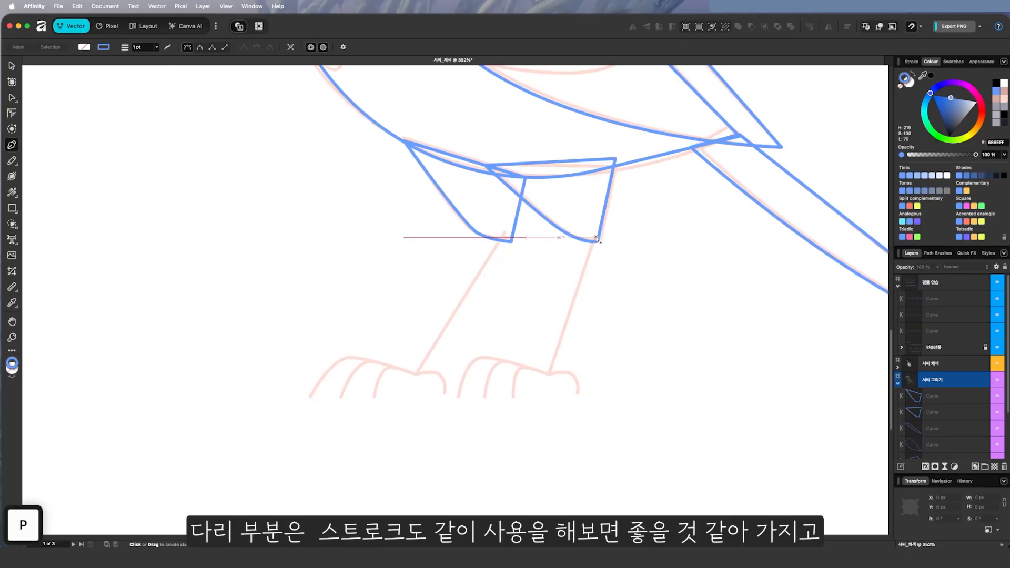
click(595, 238)
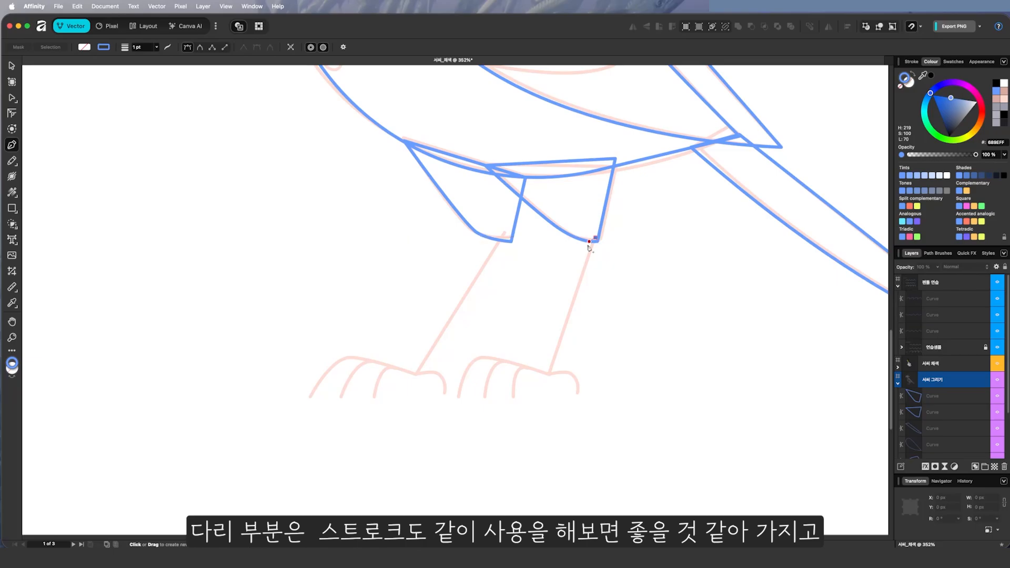
click(551, 373)
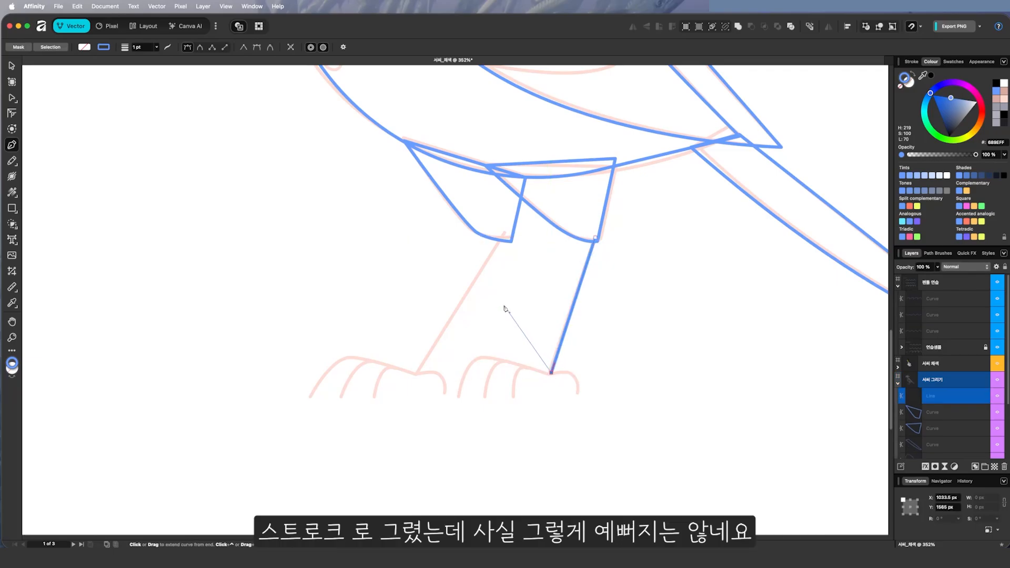
key(v)
key(p)
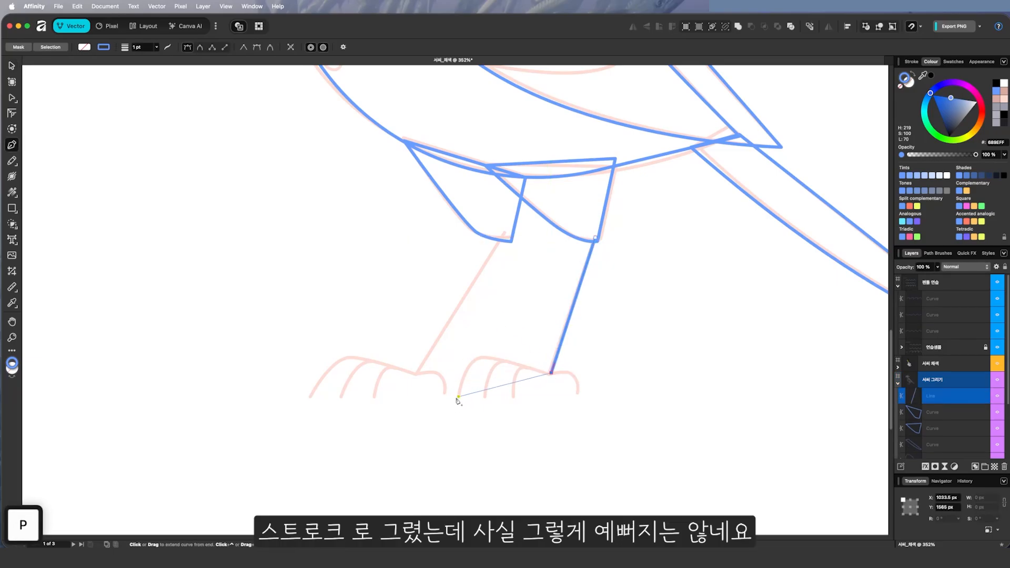
key(v)
click(528, 433)
Step: Trace the rear foot's outline as an open curve from the front toe over the ankle to the back toe
key(p)
click(459, 394)
drag(483, 355, 496, 356)
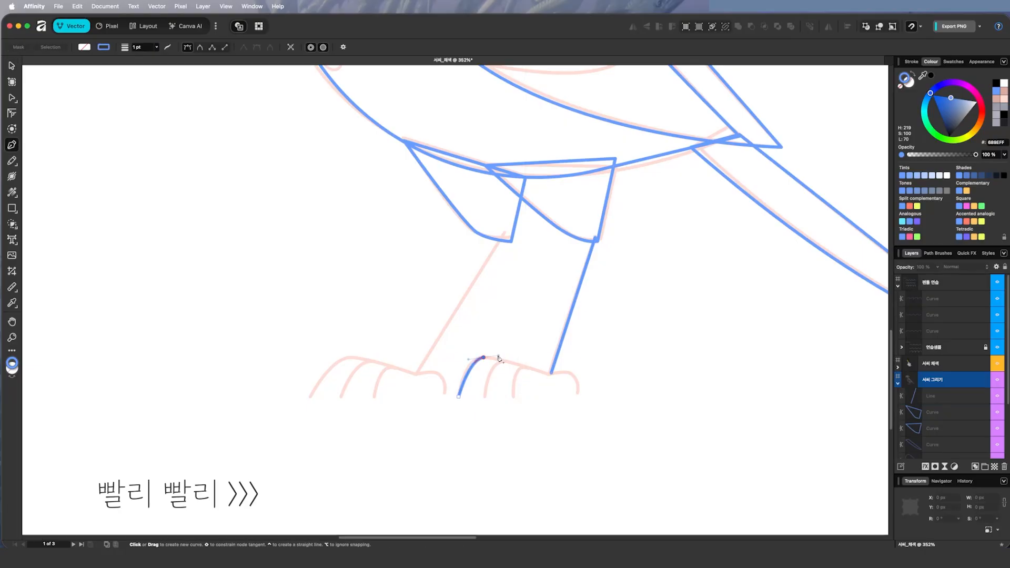
click(552, 373)
drag(573, 374, 578, 379)
click(578, 394)
Step: Draw the rear foot's two inner toes as separate curves ending on the foot's upper line
scroll(552, 373, up, 2)
click(462, 405)
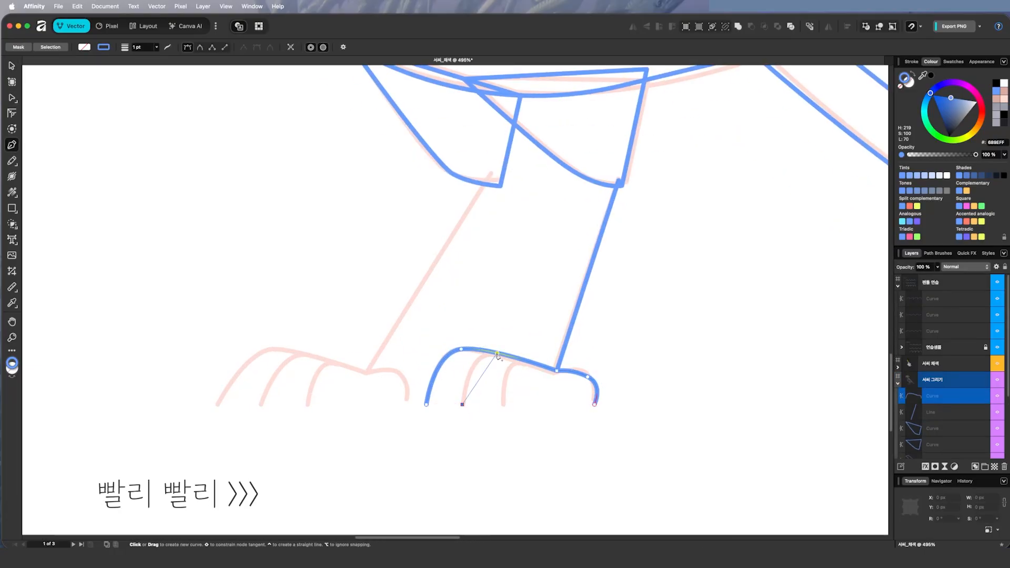
drag(527, 360, 542, 366)
key(p)
click(502, 405)
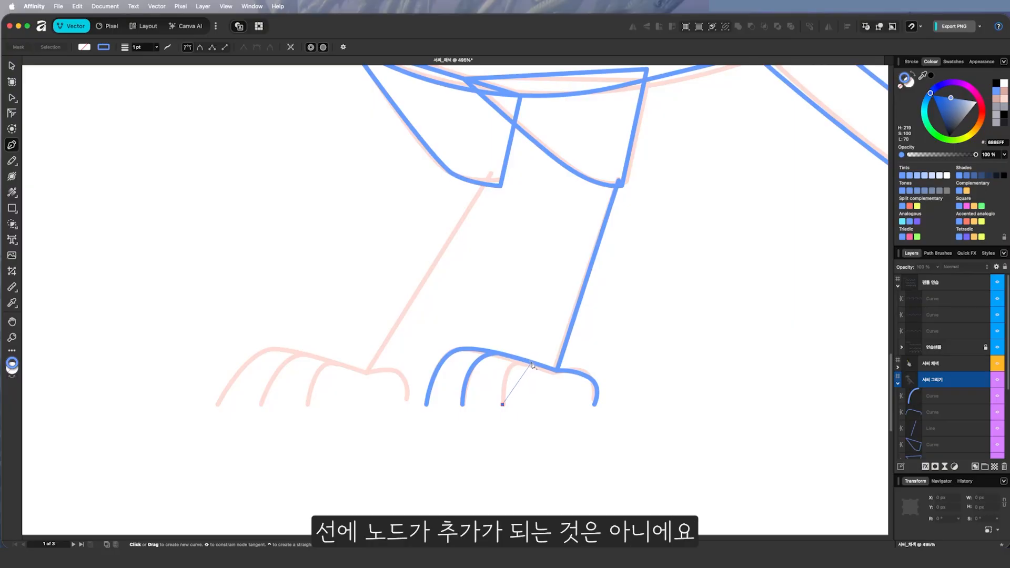
click(532, 364)
Step: Fit the end node of the innermost toe curve onto the foot's upper line with the Node tool
key(v)
drag(706, 304, 382, 462)
scroll(535, 372, up, 5)
key(a)
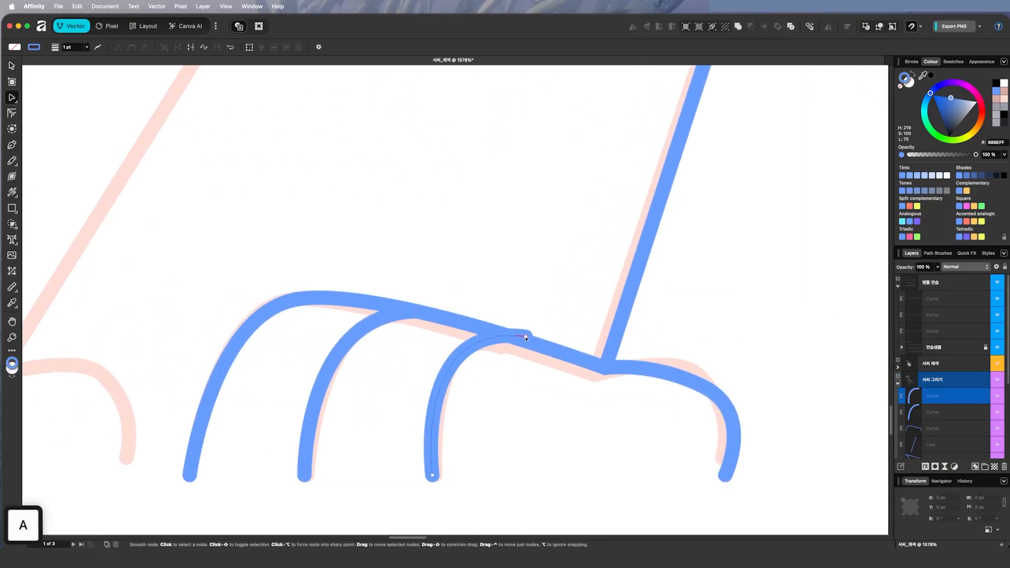
click(522, 341)
key(z)
scroll(330, 339, down, 5)
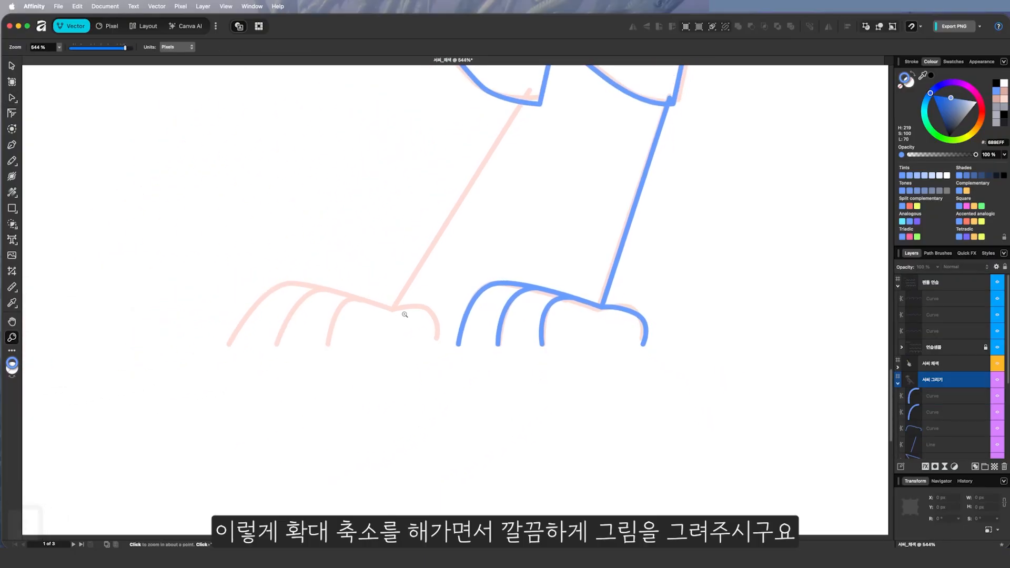
Step: Select the rear leg line with all its foot curves and place a copy over the front foot of the sketch
scroll(422, 305, up, 3)
key(v)
drag(698, 330, 424, 496)
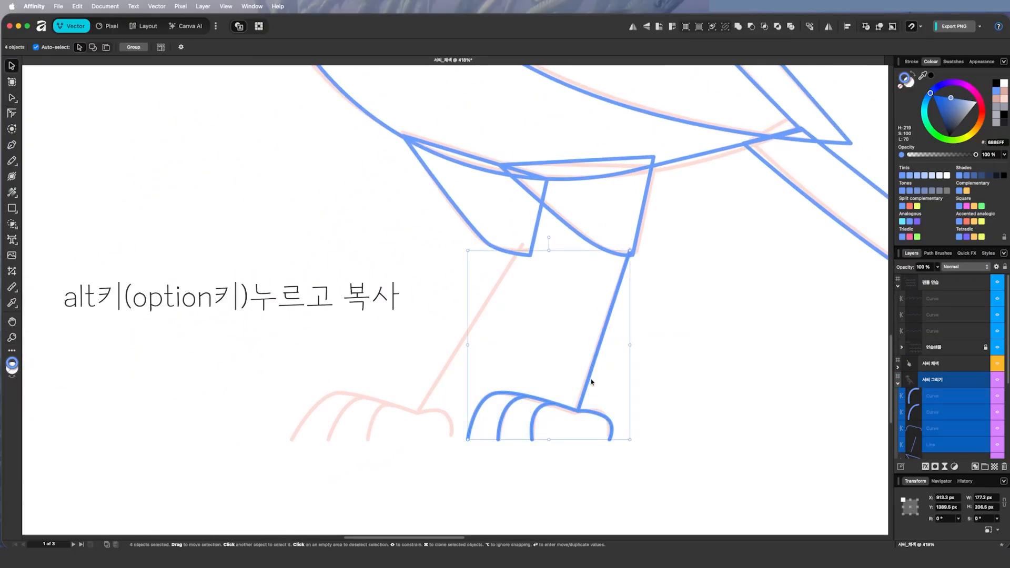
drag(588, 383, 429, 389)
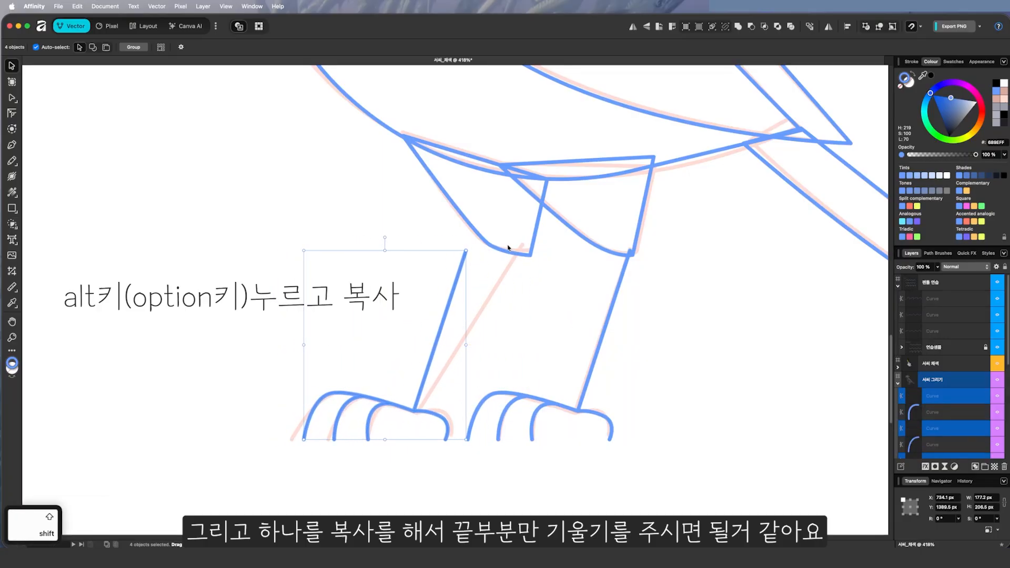
Step: Slant the copied leg by moving its upper node to the front thigh's lower end
key(a)
drag(465, 252, 521, 247)
click(384, 444)
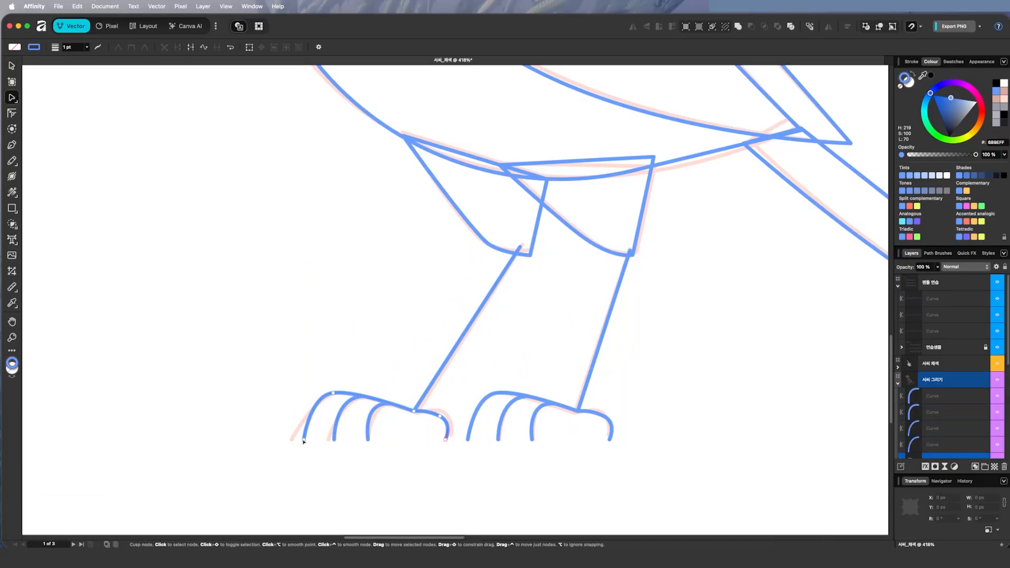
Step: Draw a trapezoid about 164 by 180 px over the crown of the hat with the Trapezoid tool
key(z)
key(super+0)
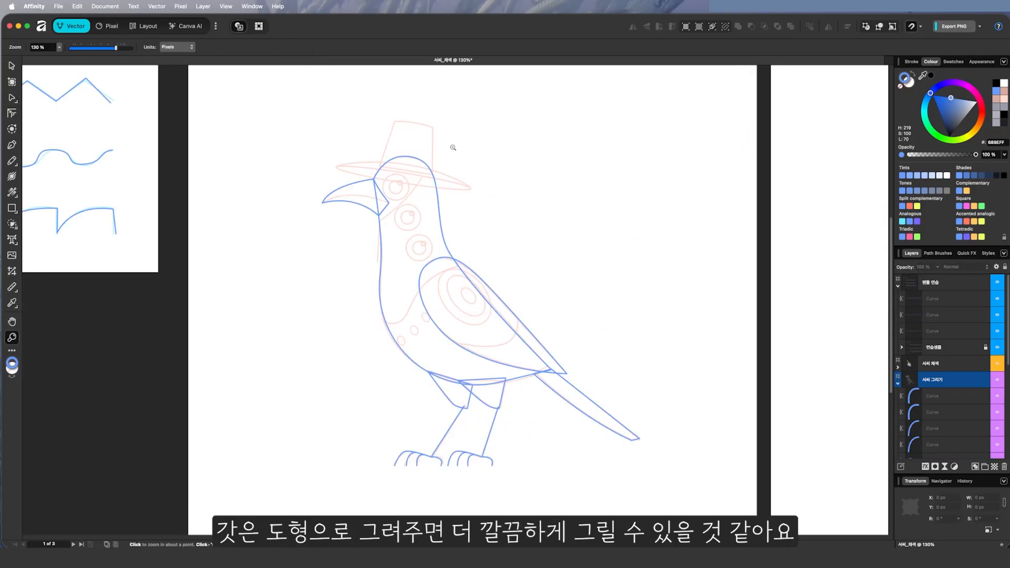
key(z)
drag(430, 153, 452, 208)
click(452, 208)
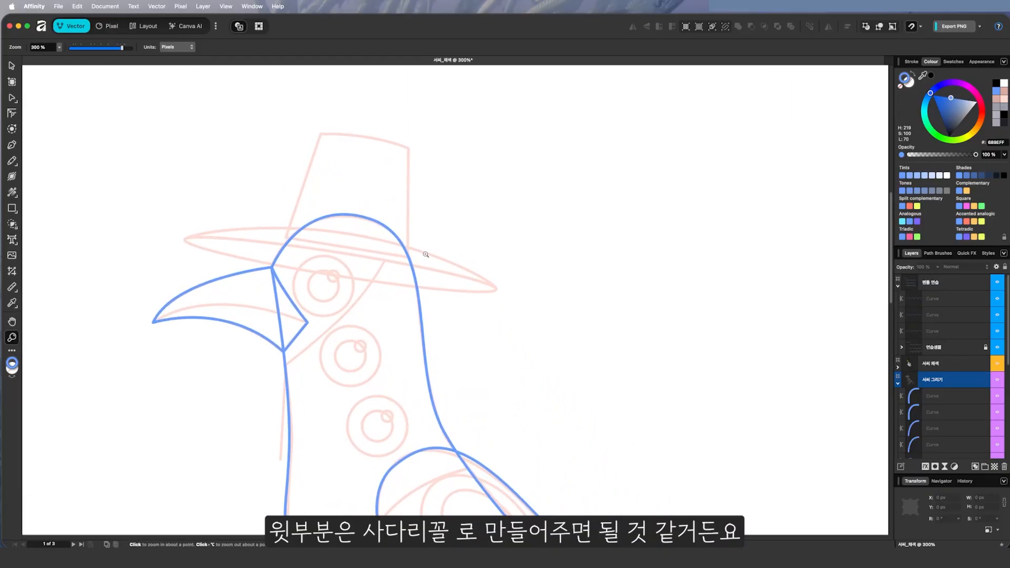
scroll(154, 172, up, 2)
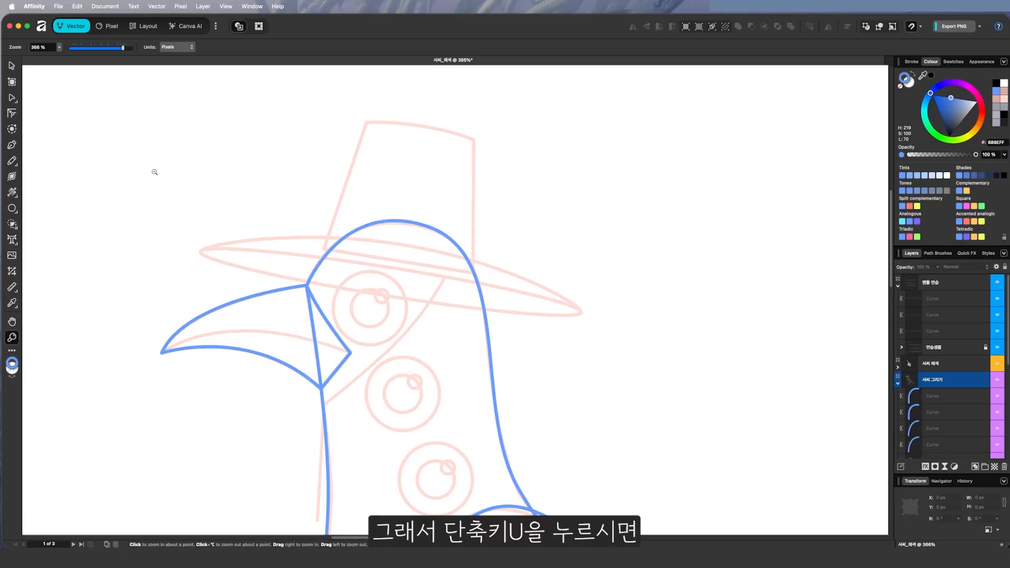
key(u)
key(u)
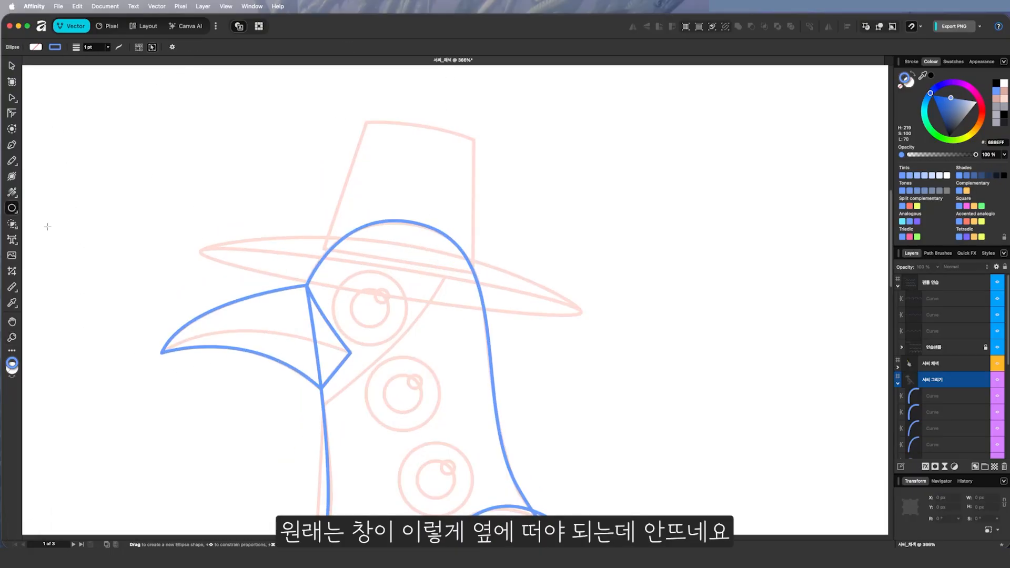
click(9, 209)
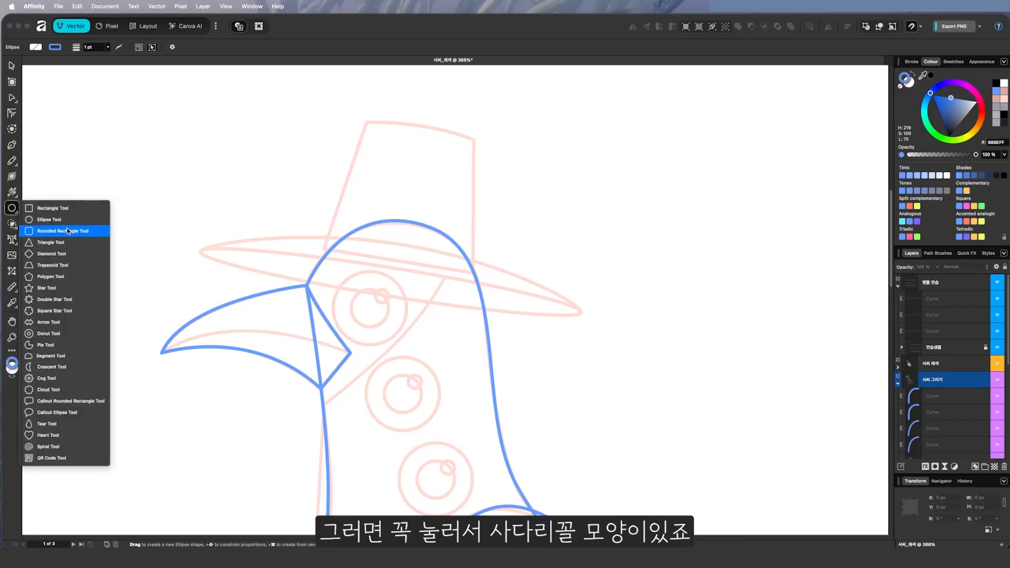
click(74, 265)
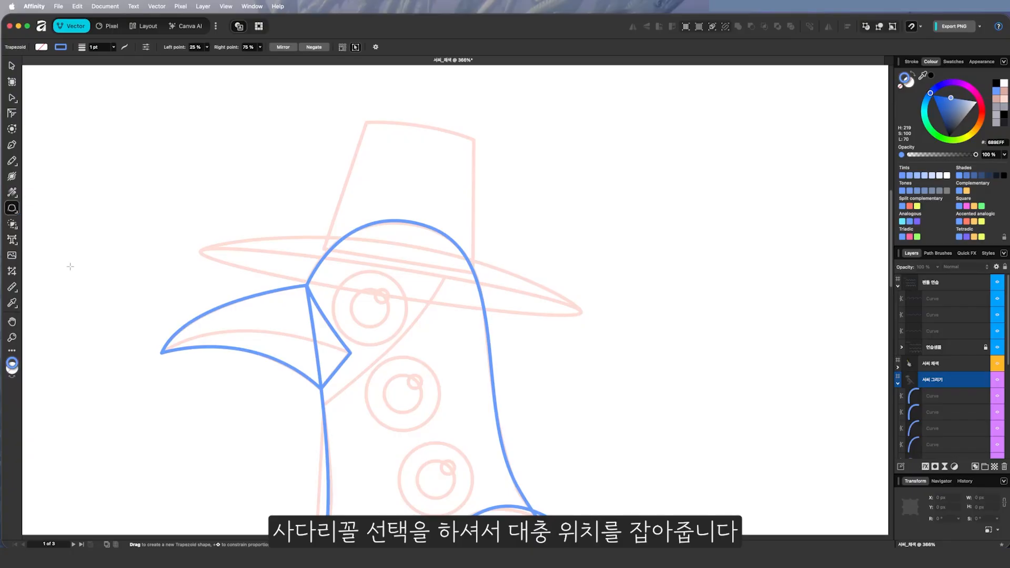
drag(361, 122, 494, 267)
key(j)
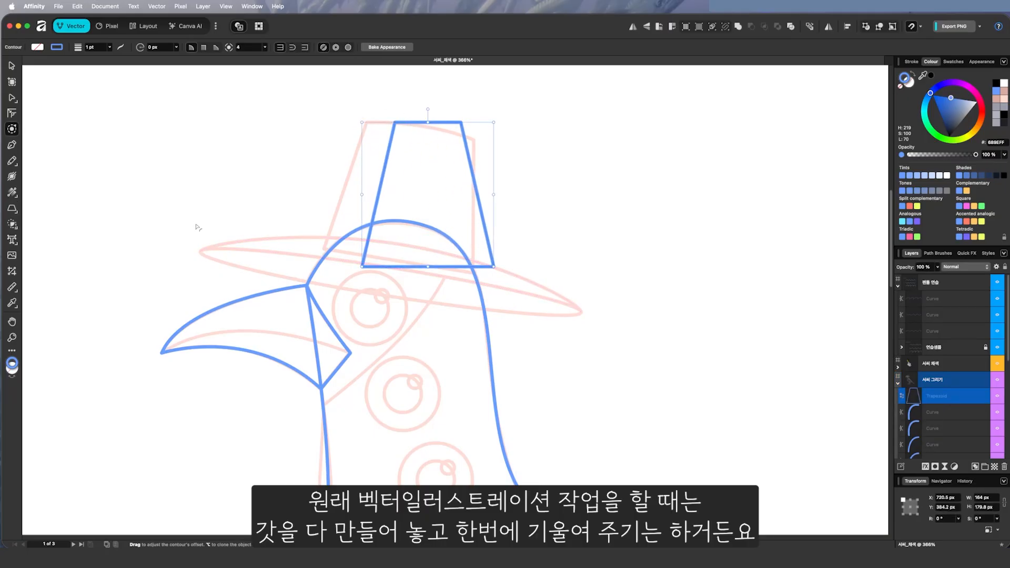
key(u)
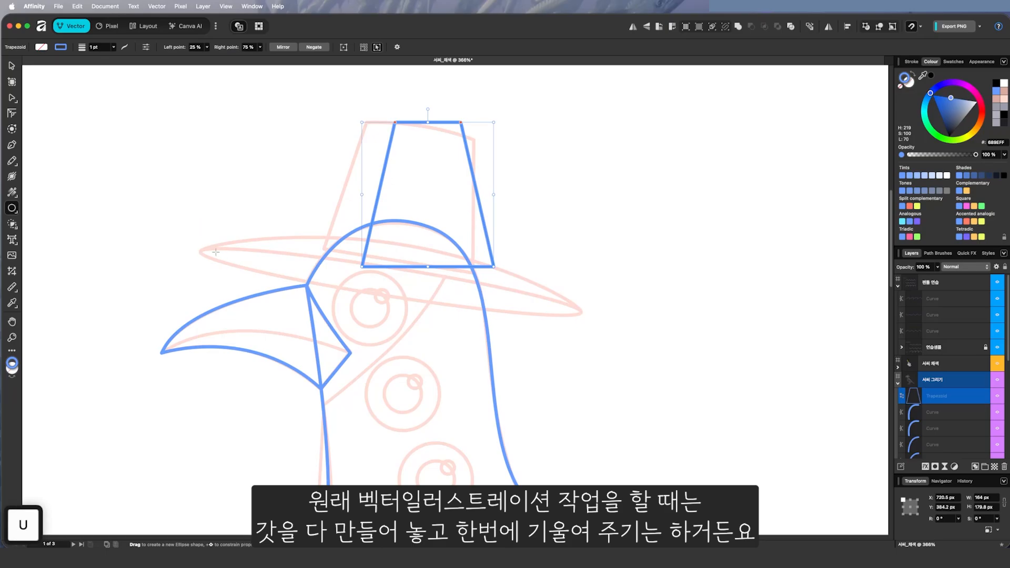
drag(218, 260, 615, 299)
key(v)
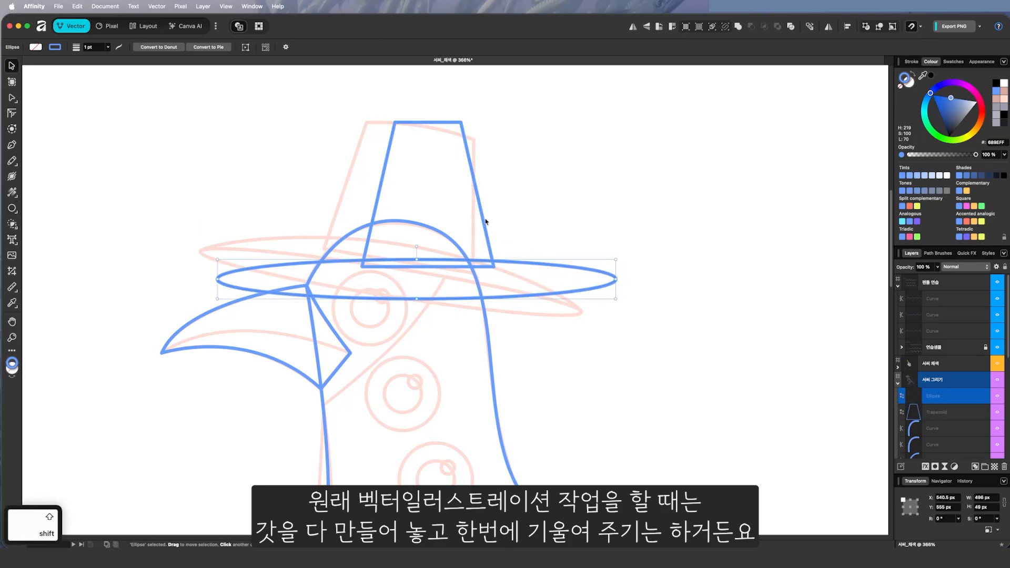
shift+click(485, 221)
mouse_move(627, 121)
mouse_down()
mouse_move(637, 148)
mouse_move(635, 138)
mouse_up()
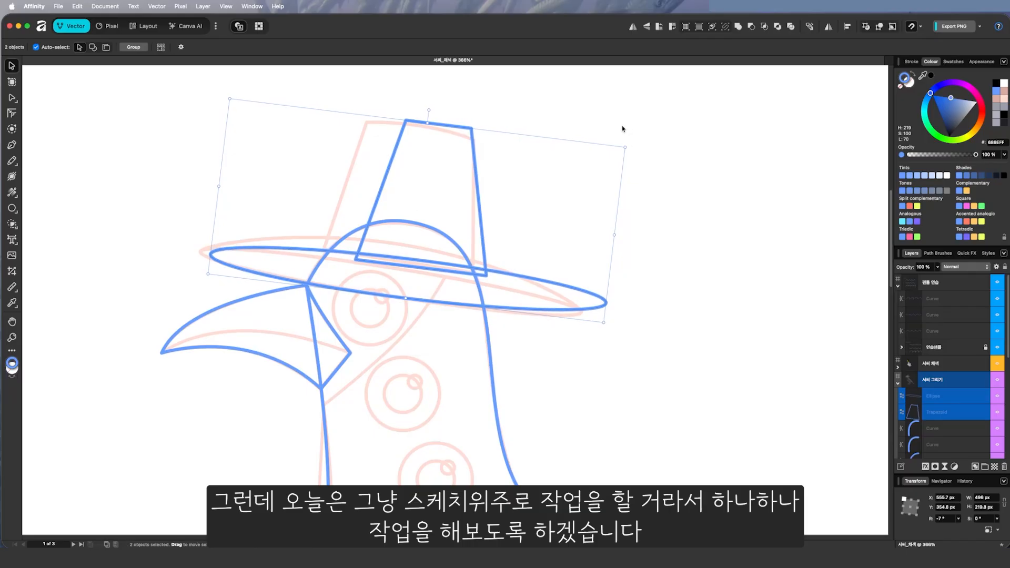
key(super+z)
key(super+z)
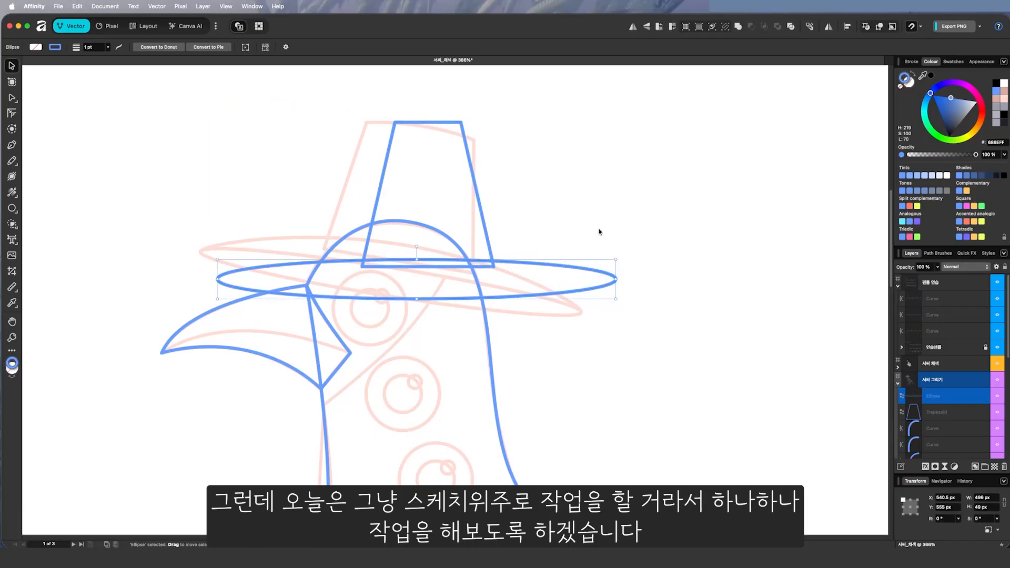
key(BackSpace)
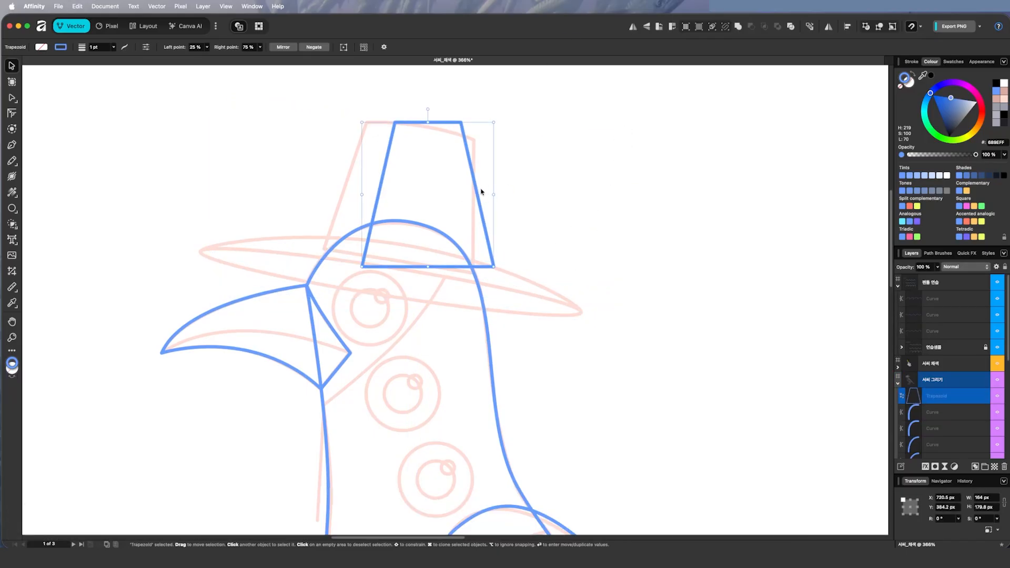
Step: Move the trapezoid onto the hat crown, rotate it to about -8.8°, and resize it to about 195 by 170 px
drag(480, 191, 452, 188)
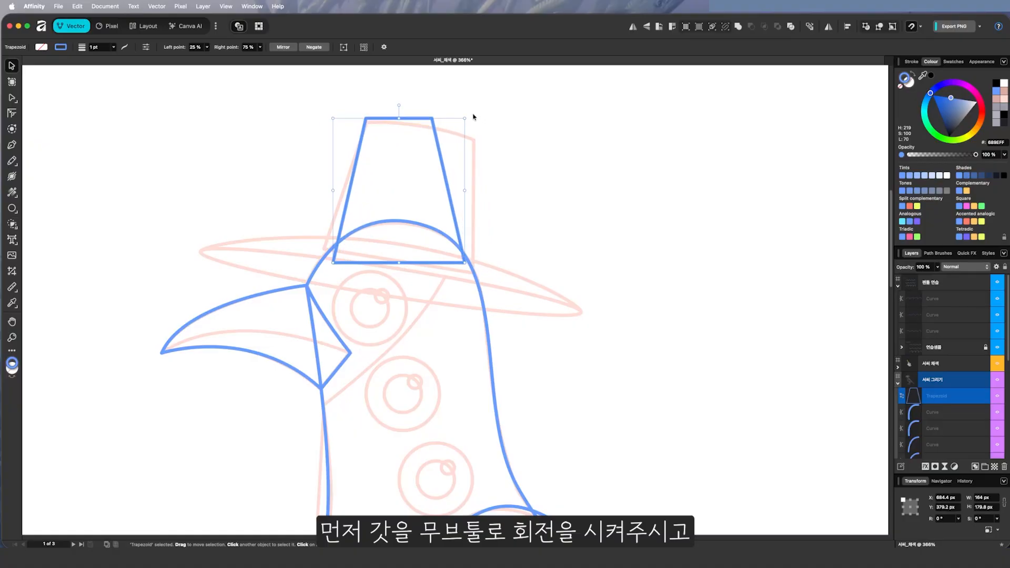
drag(472, 116, 480, 129)
drag(464, 201, 491, 209)
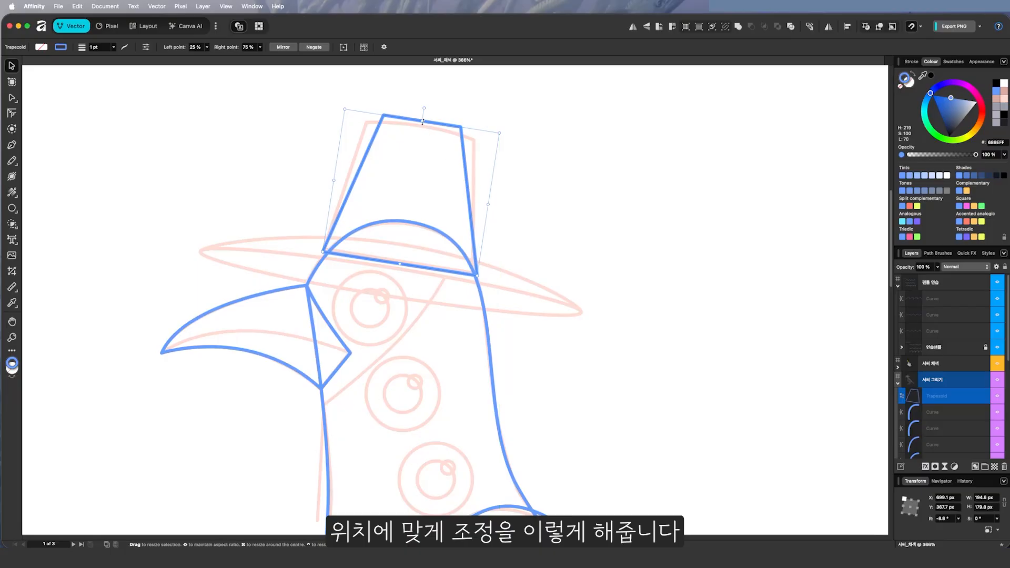
drag(423, 122, 421, 125)
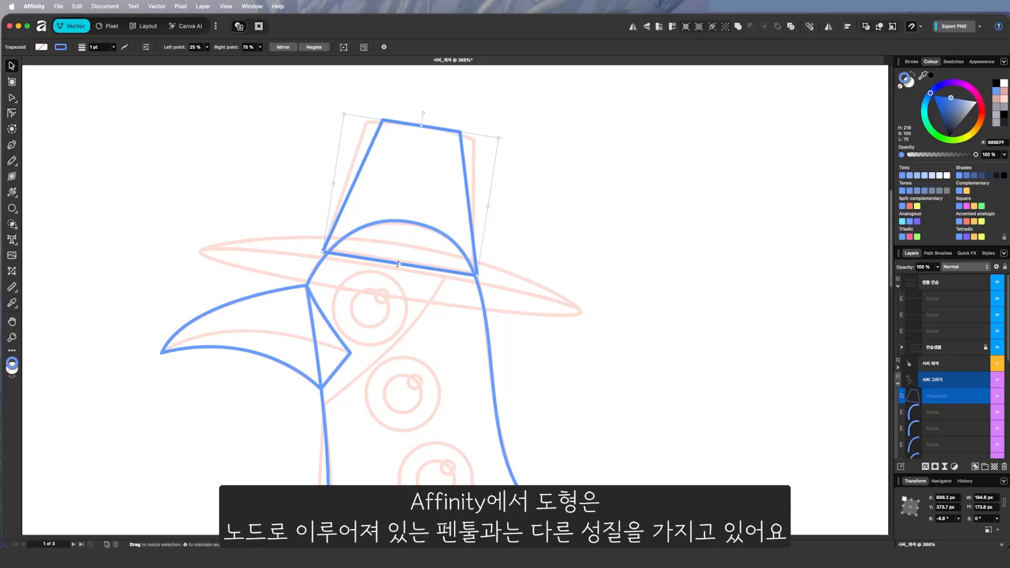
drag(398, 264, 409, 247)
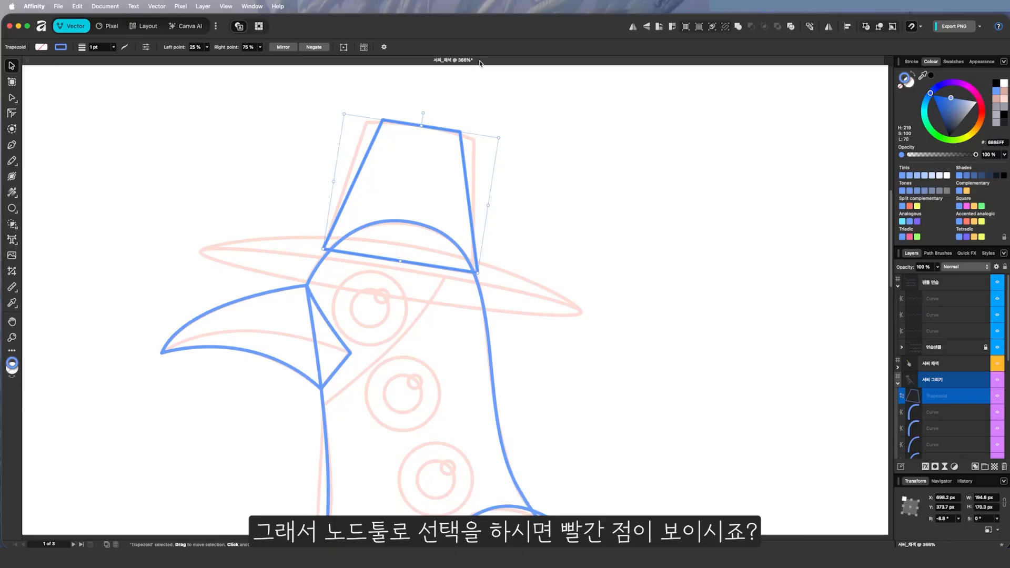
Step: Widen the trapezoid's top edge to points at 17% and 83%, and fit its size to the crown at about 190 by 166 px
key(a)
drag(459, 131, 420, 129)
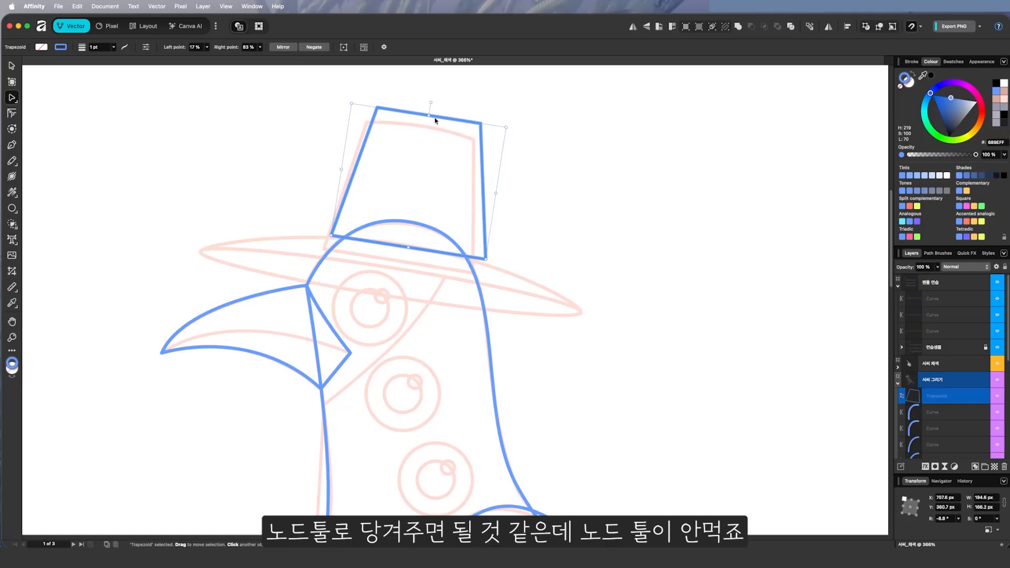
key(super+z)
key(a)
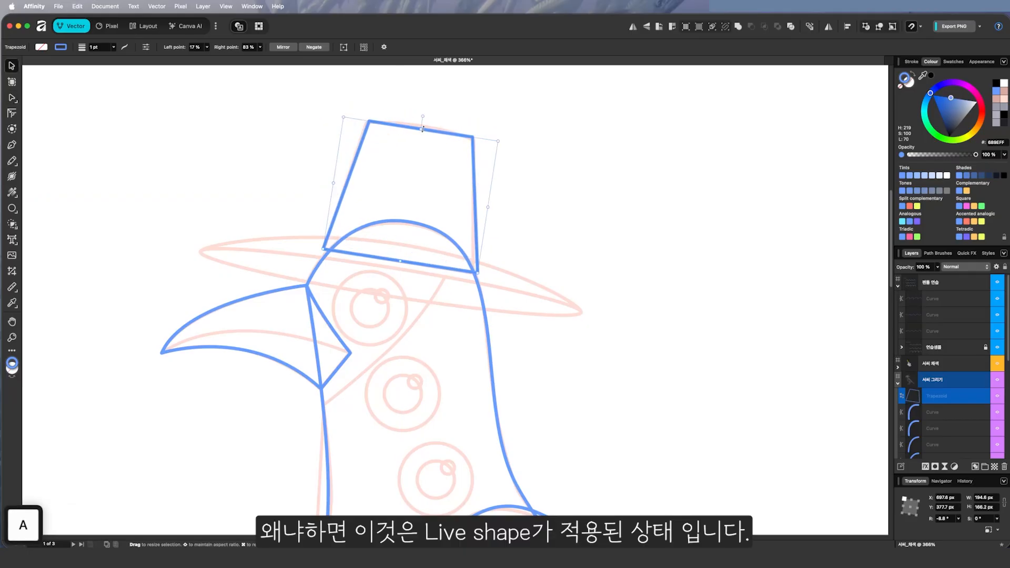
mouse_move(422, 129)
mouse_down()
mouse_move(428, 117)
mouse_move(424, 131)
mouse_up()
key(super+z)
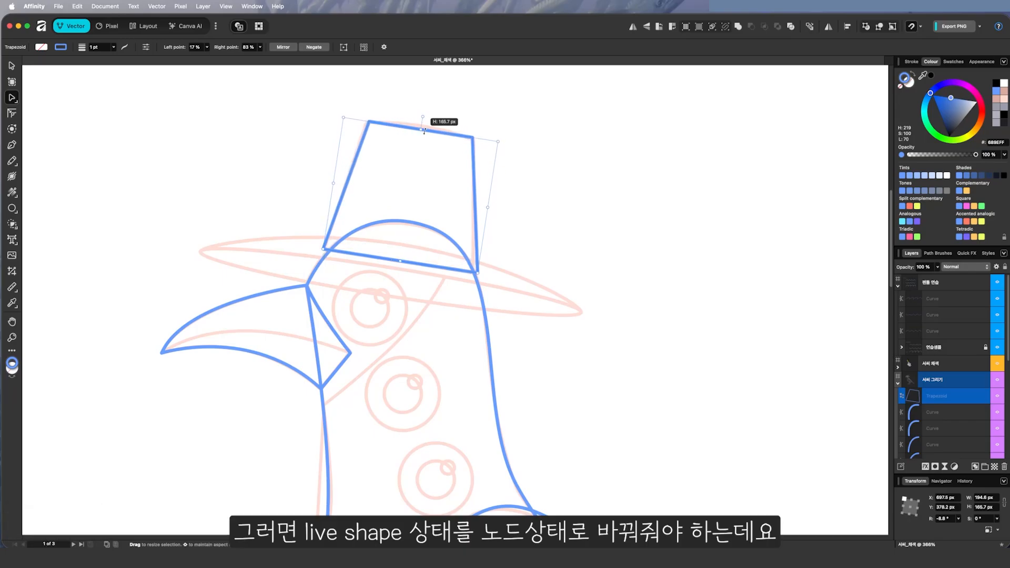
drag(487, 208, 483, 206)
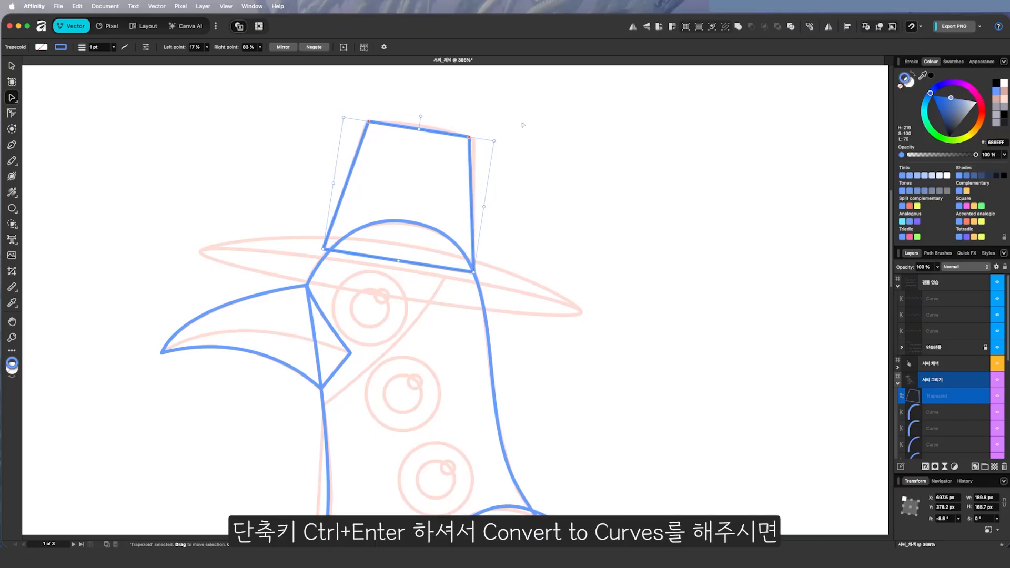
Step: Convert the trapezoid to curves and bend its top edge into a slight upward arc along the sketched crown
key(super+Return)
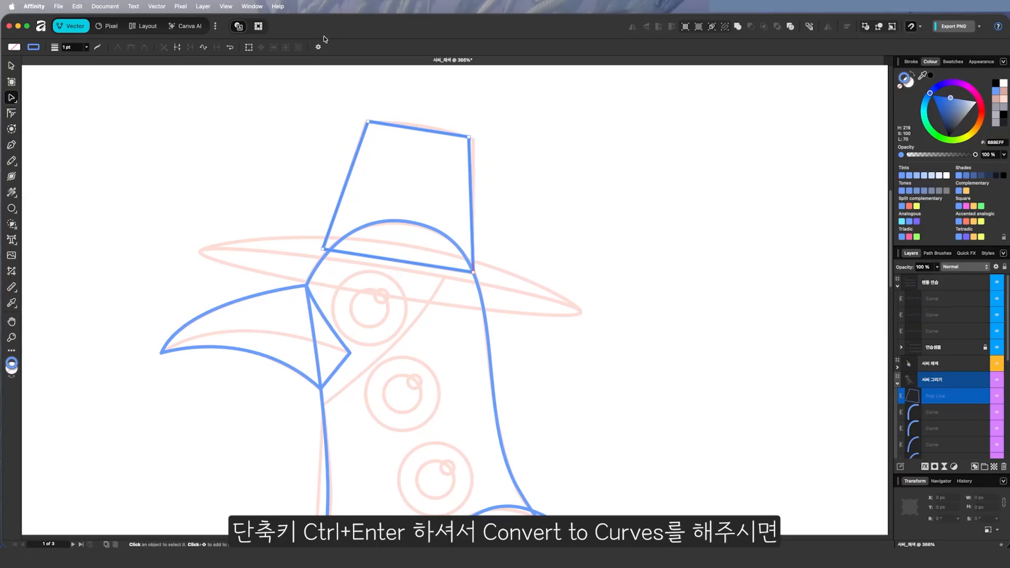
drag(359, 110, 382, 143)
drag(503, 120, 448, 167)
click(474, 272)
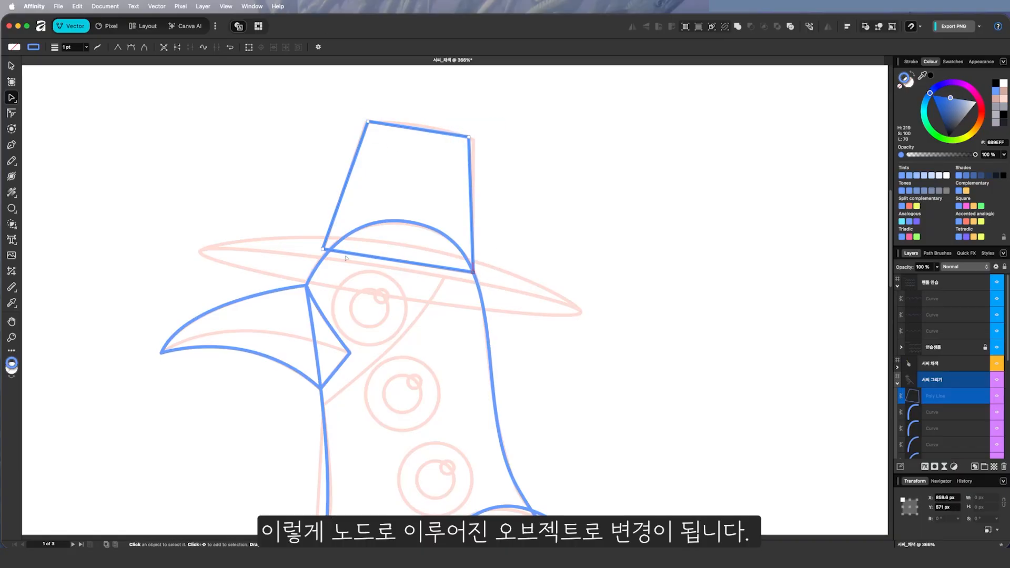
click(324, 249)
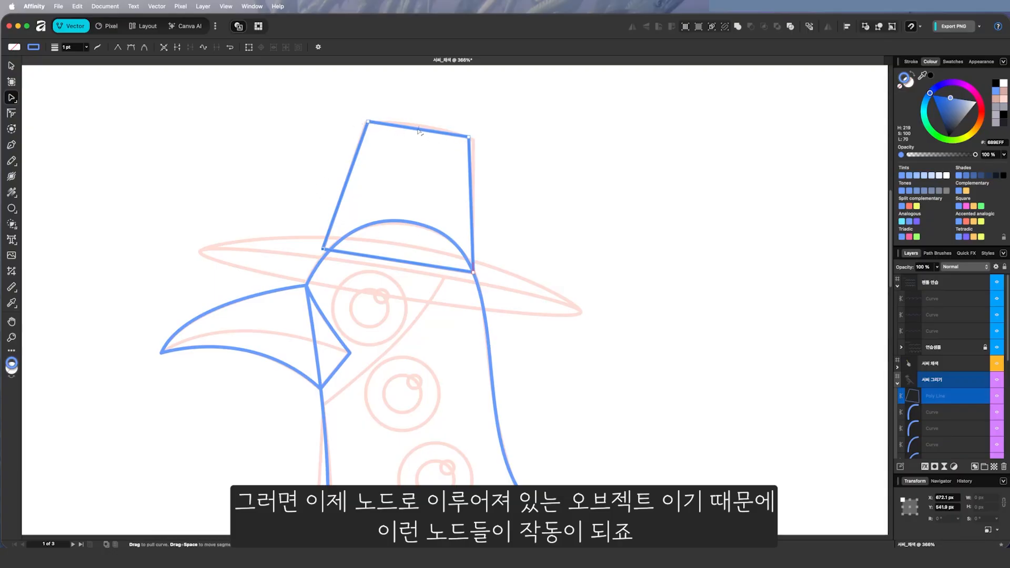
drag(418, 130, 419, 128)
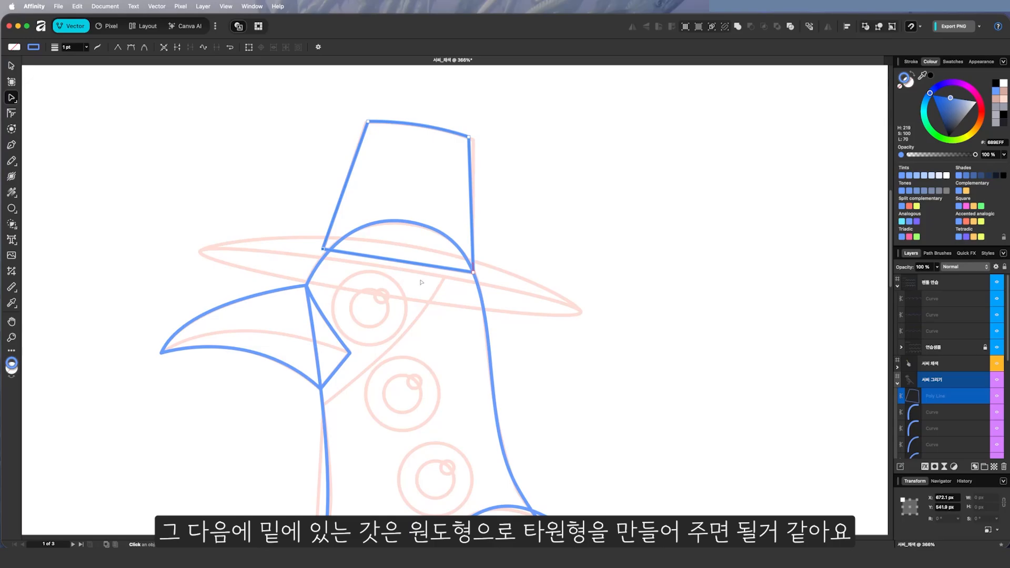
Step: Draw an ellipse over the lower part of the hat brim, about 483 by 37 px and rotated about -8.8°
click(11, 208)
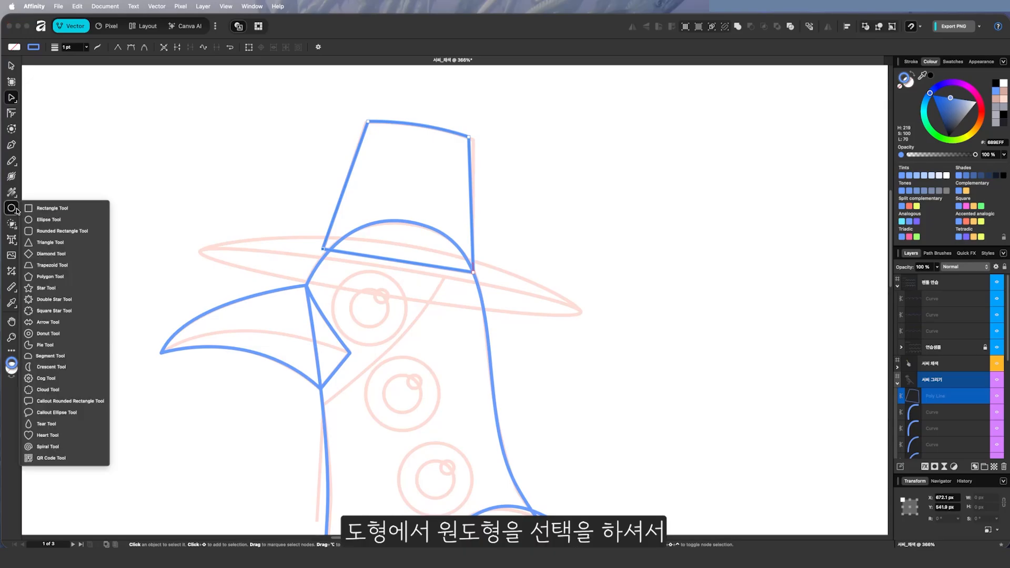
click(58, 220)
drag(201, 249, 584, 310)
key(v)
drag(398, 274, 397, 272)
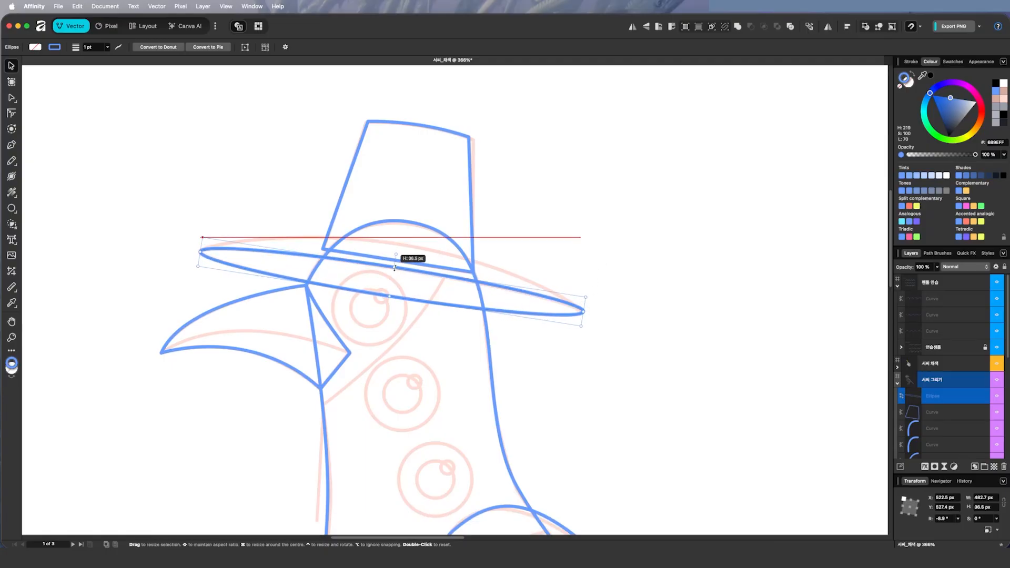
click(304, 229)
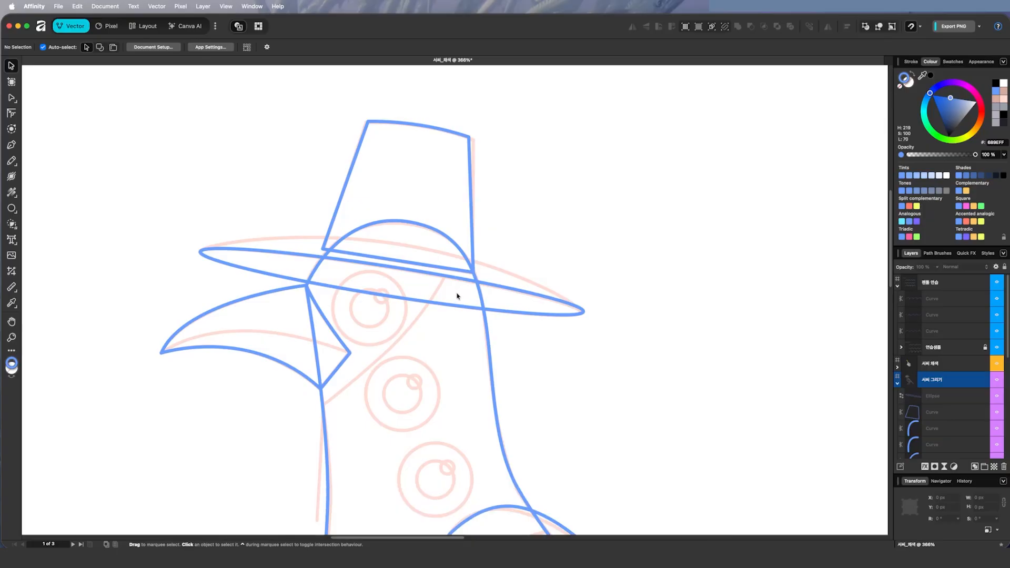
Step: Duplicate the brim ellipse in place, convert the copy to curves, and raise its upper middle node to the brim's sketched upper outline
click(505, 290)
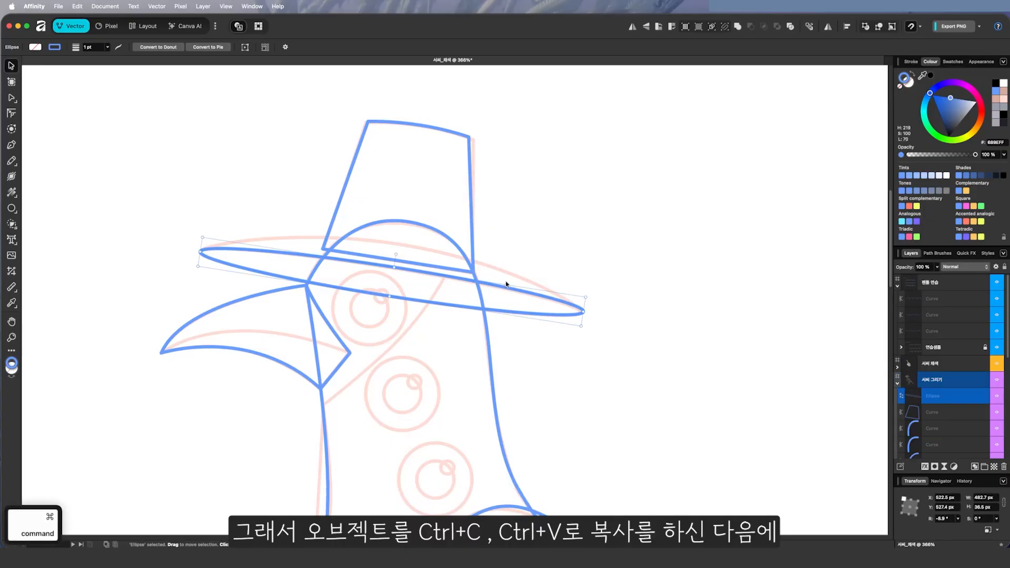
key(super+c)
key(super+v)
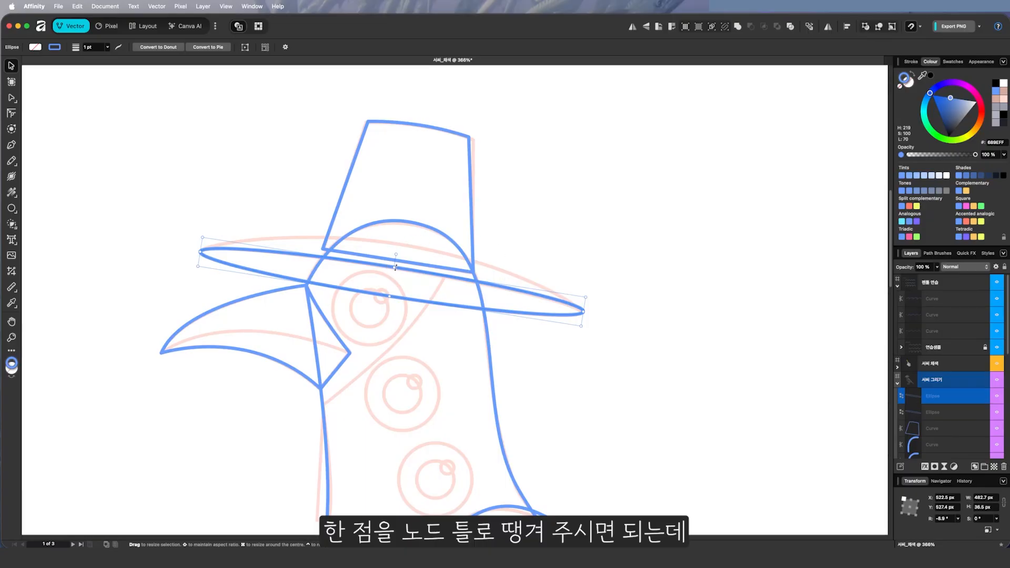
key(a)
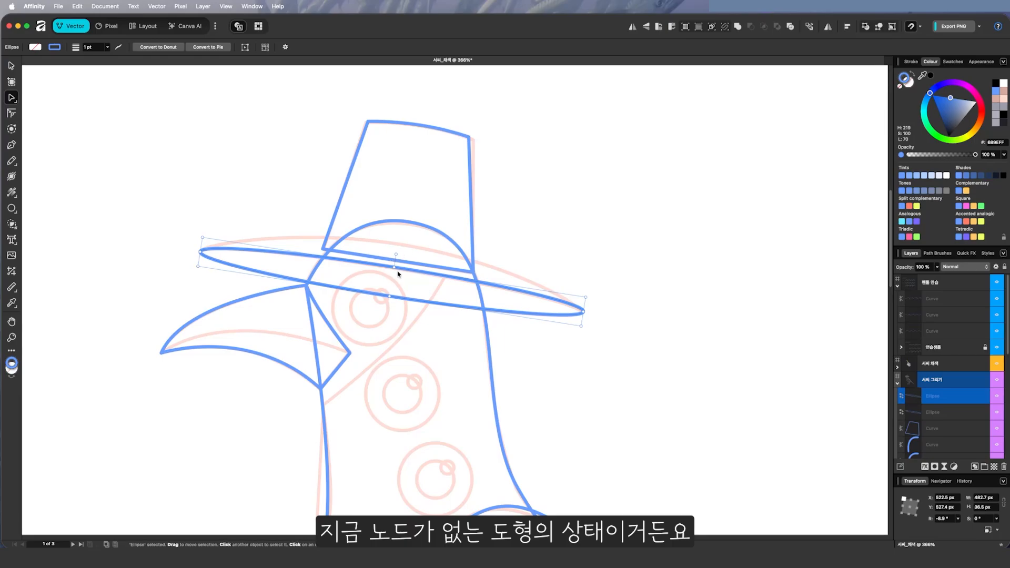
key(super+Return)
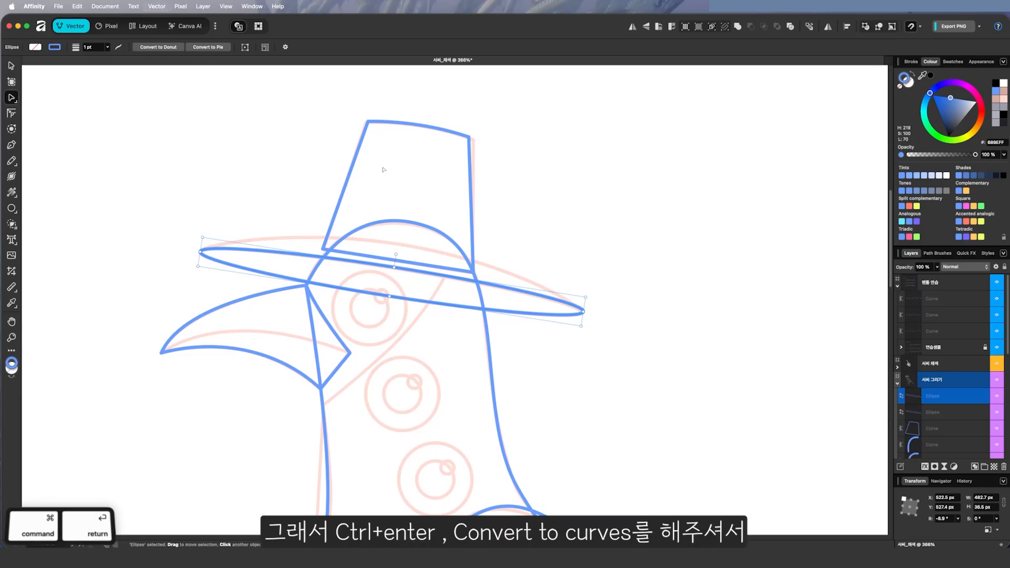
click(393, 268)
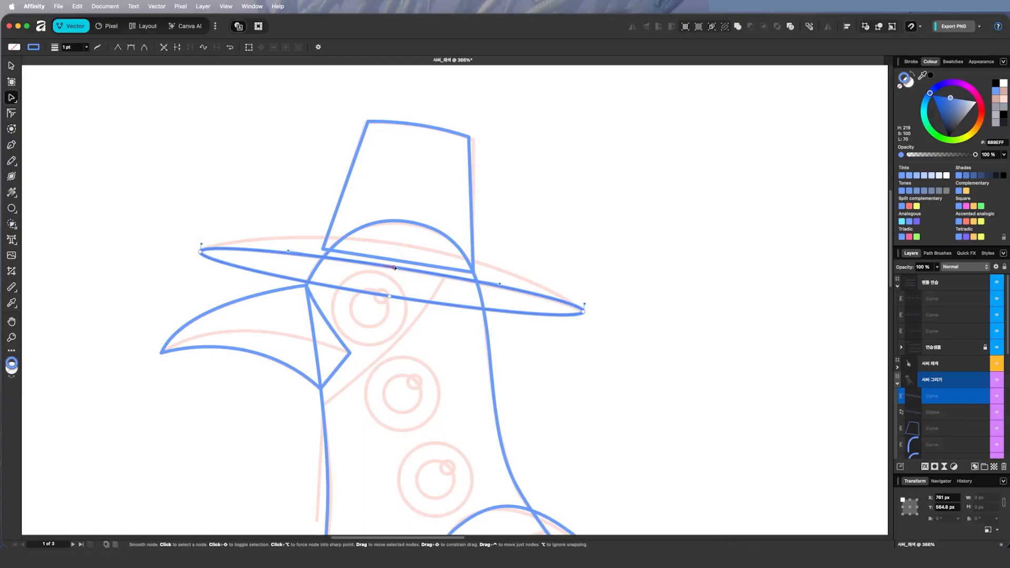
drag(394, 268, 404, 244)
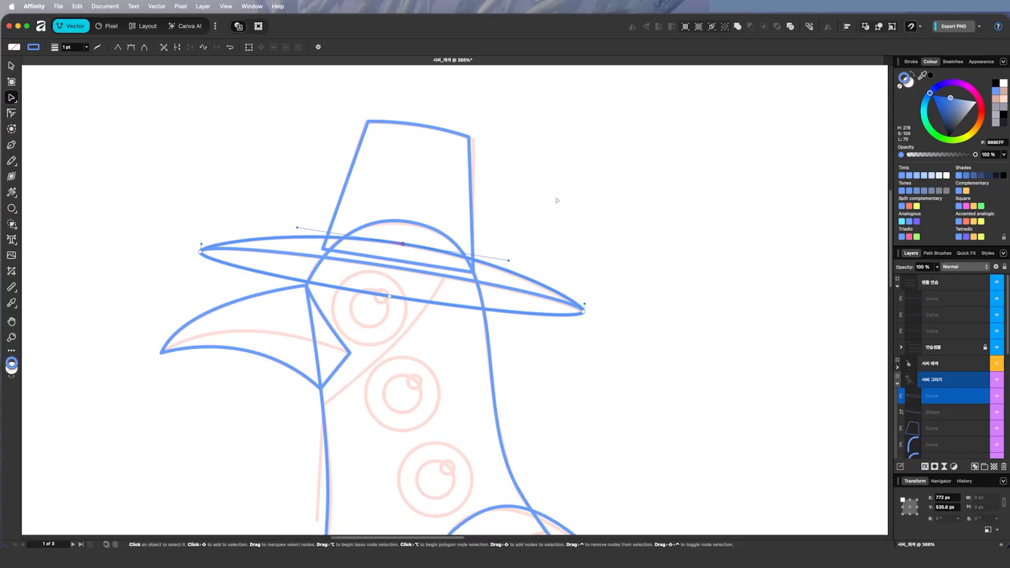
Step: Draw a circle about 91 px wide over the outer ring of the topmost eye with the Ellipse tool
key(z)
key(super+0)
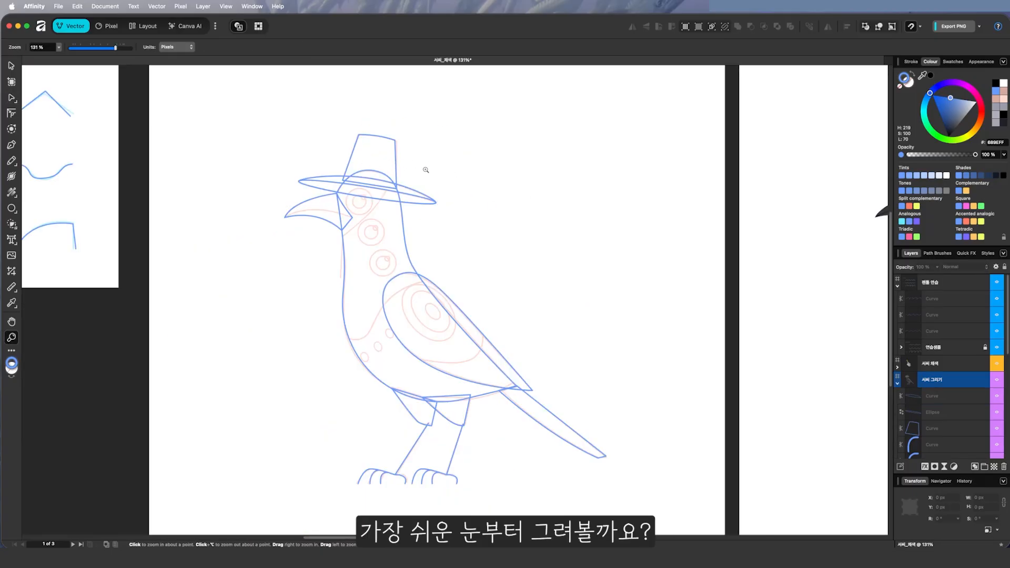
drag(363, 201, 430, 256)
key(space)
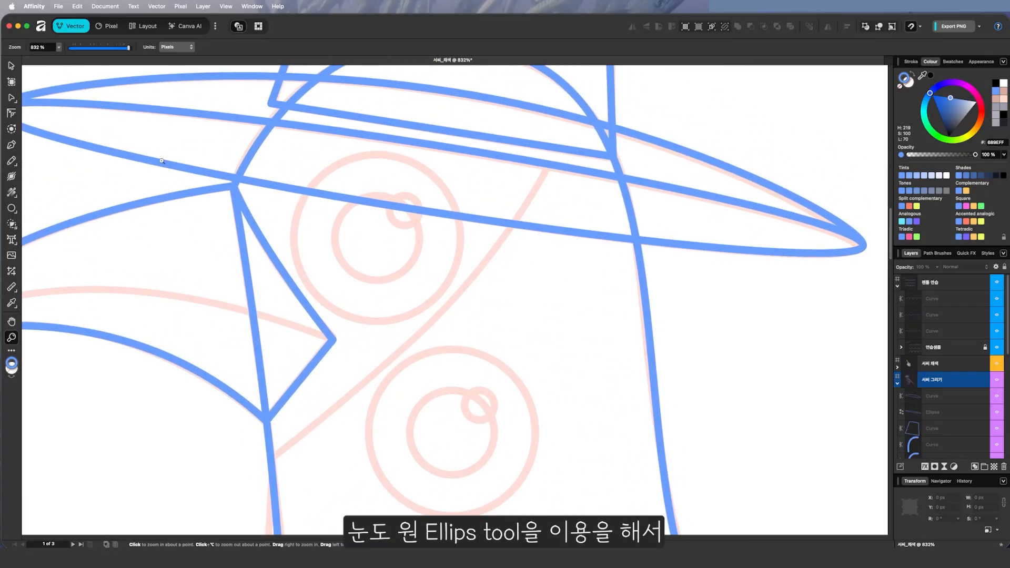
click(12, 208)
drag(288, 158, 454, 325)
key(v)
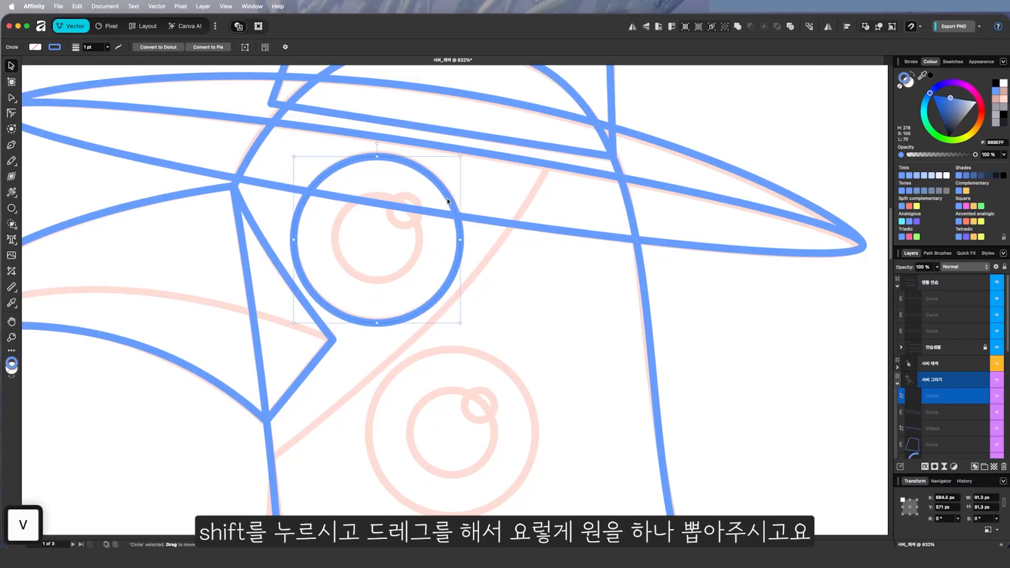
drag(443, 197, 449, 197)
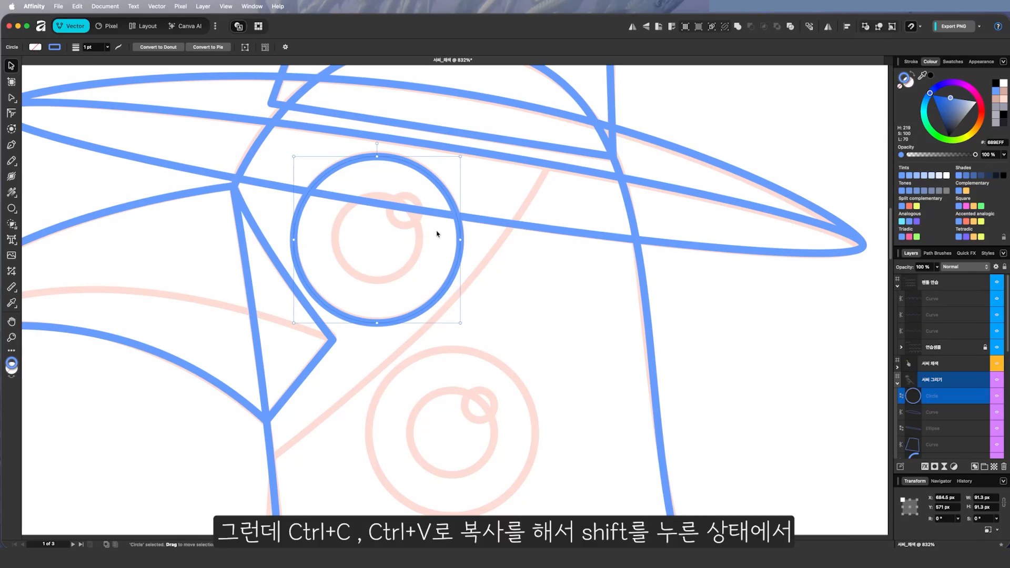
Step: Duplicate the eye circle in place and shrink the copy around its centre to about 47 px for the inner ring
key(super+c)
key(super+v)
key(shift)
drag(462, 323, 371, 243)
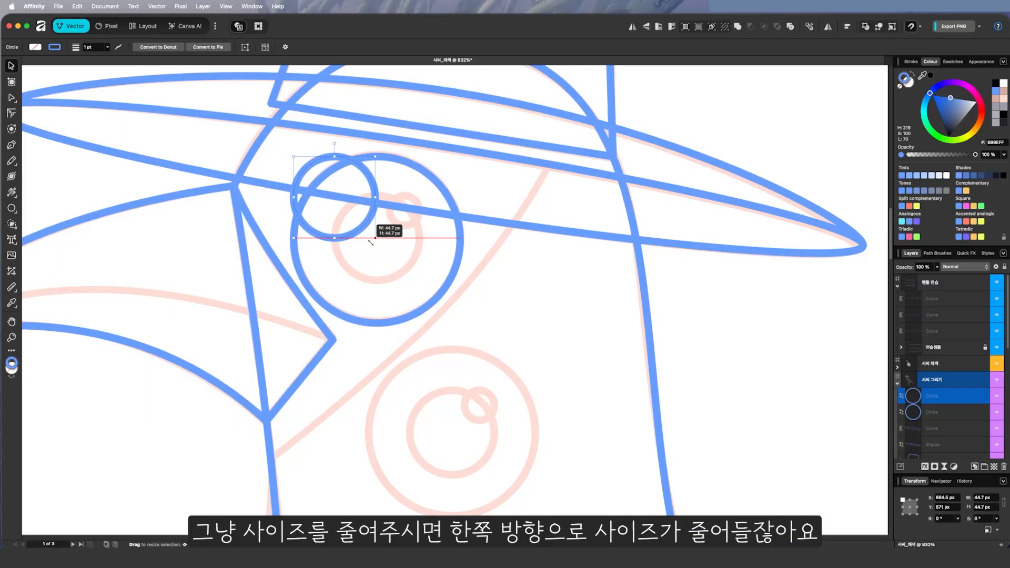
drag(371, 243, 418, 284)
key(super+d)
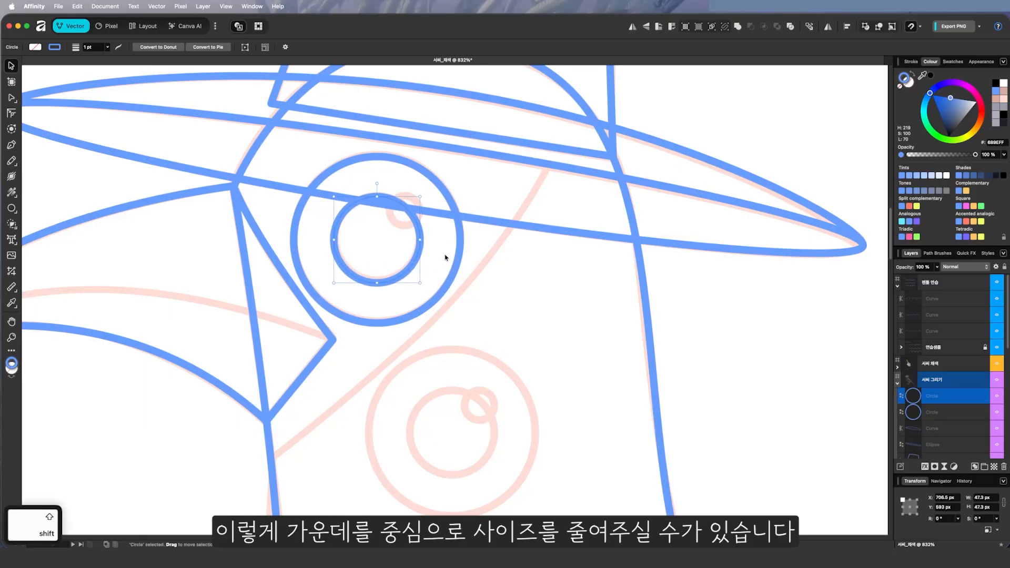
Step: Select both rings of the topmost eye, copy them onto the middle sketched eye, and repeat the duplication for the lowest eye
key(super+minus)
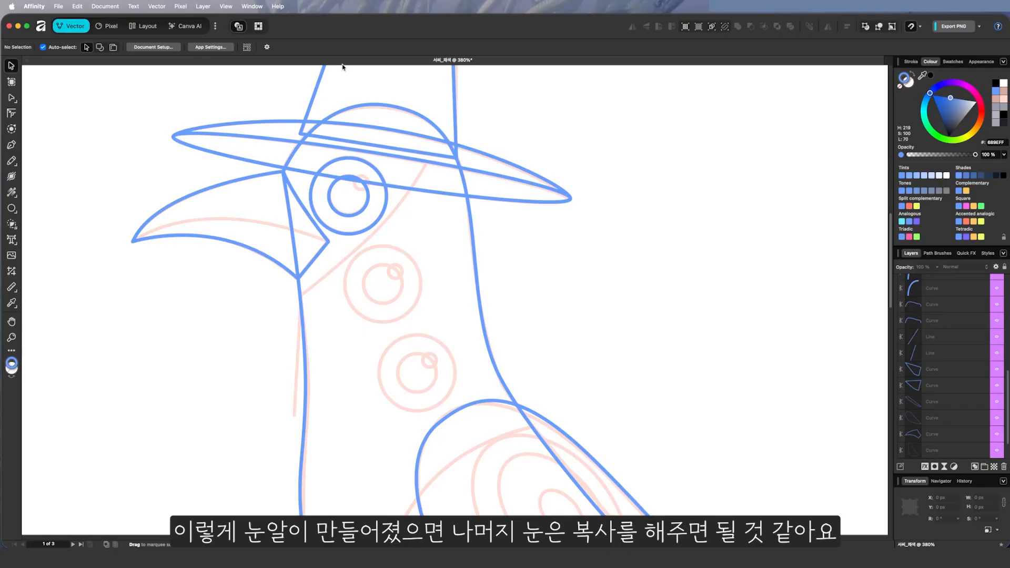
click(363, 213)
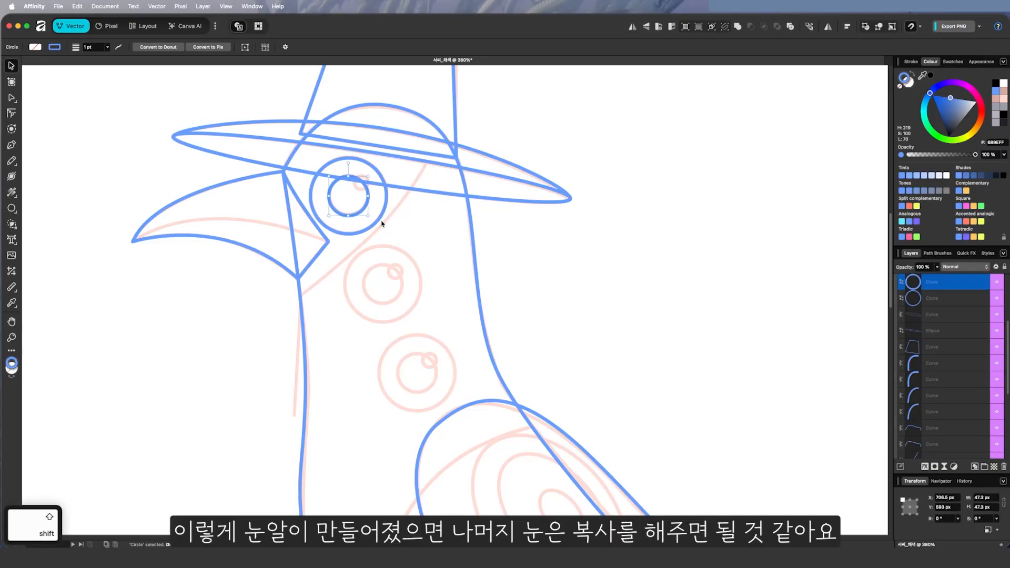
shift+click(380, 224)
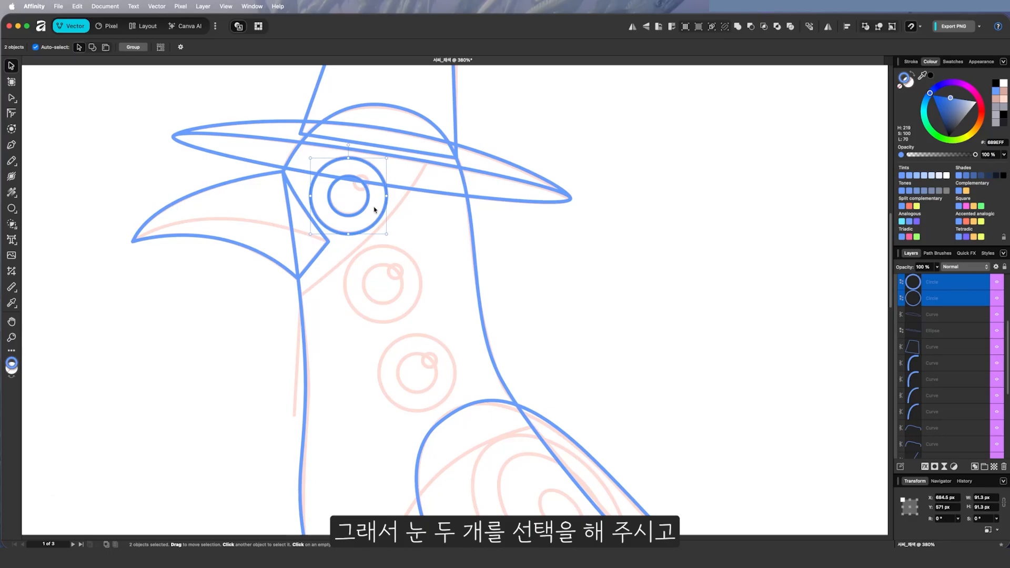
drag(367, 211, 401, 301)
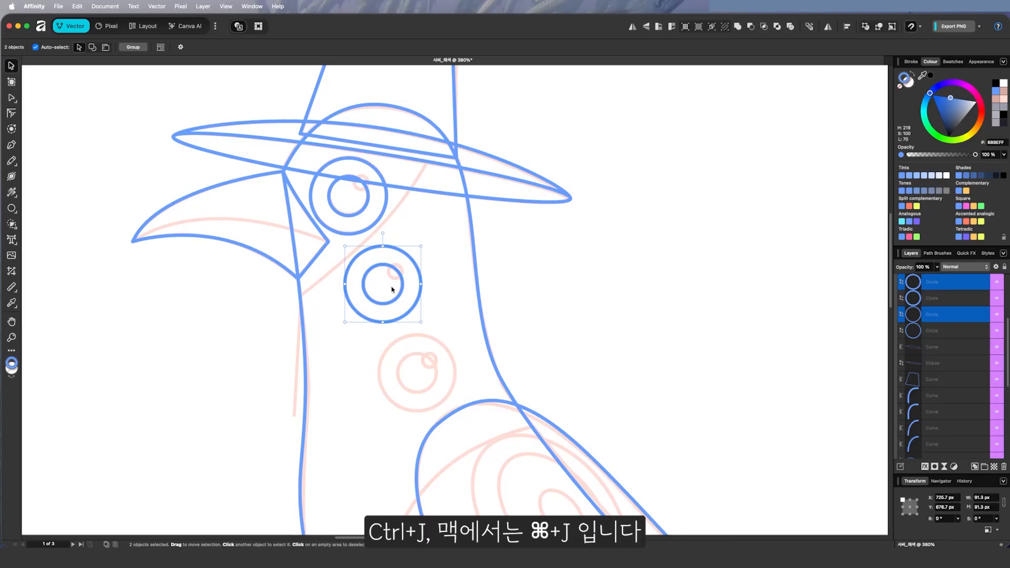
key(super+j)
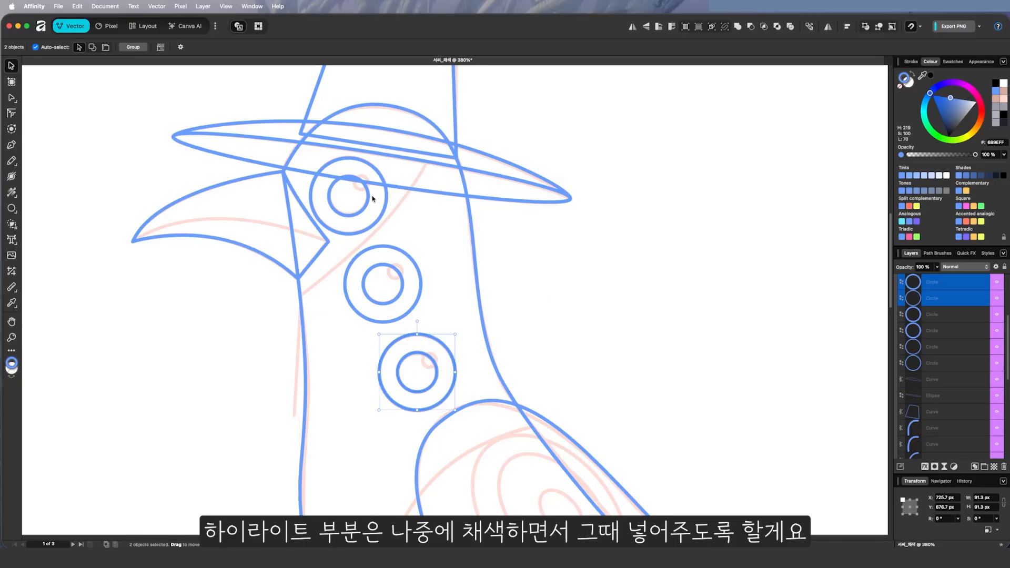
click(573, 262)
Step: Draw the curved dividing line of the beak with the Pen tool, from its tip to the back corner, about 232 by 27 px
key(p)
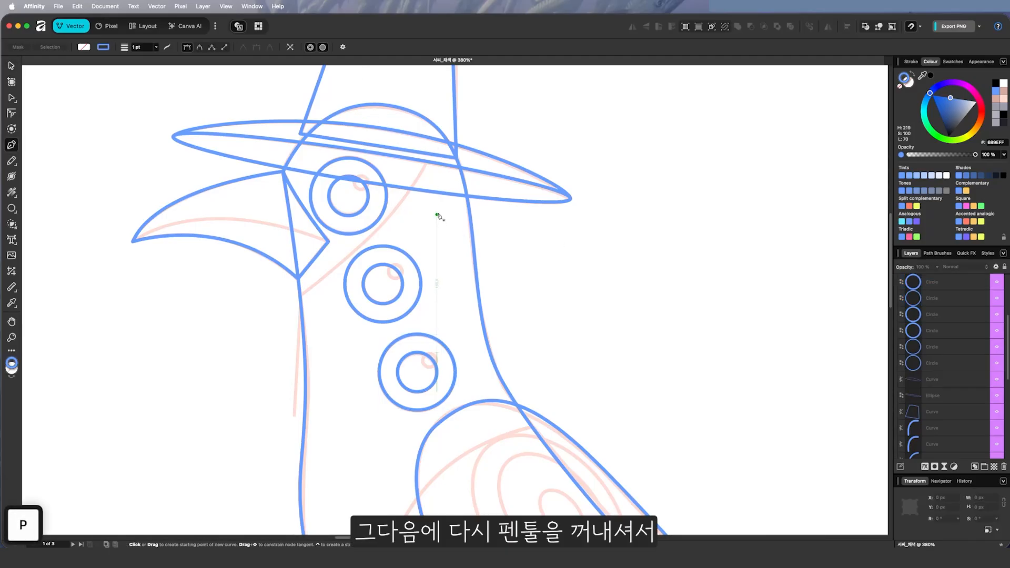
click(133, 242)
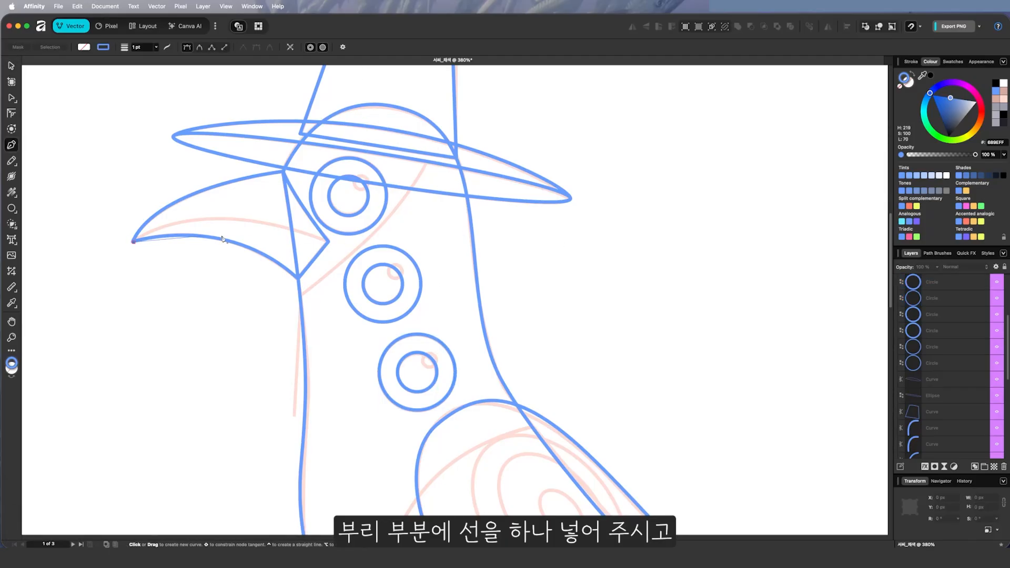
drag(327, 243, 463, 292)
key(Escape)
key(Escape)
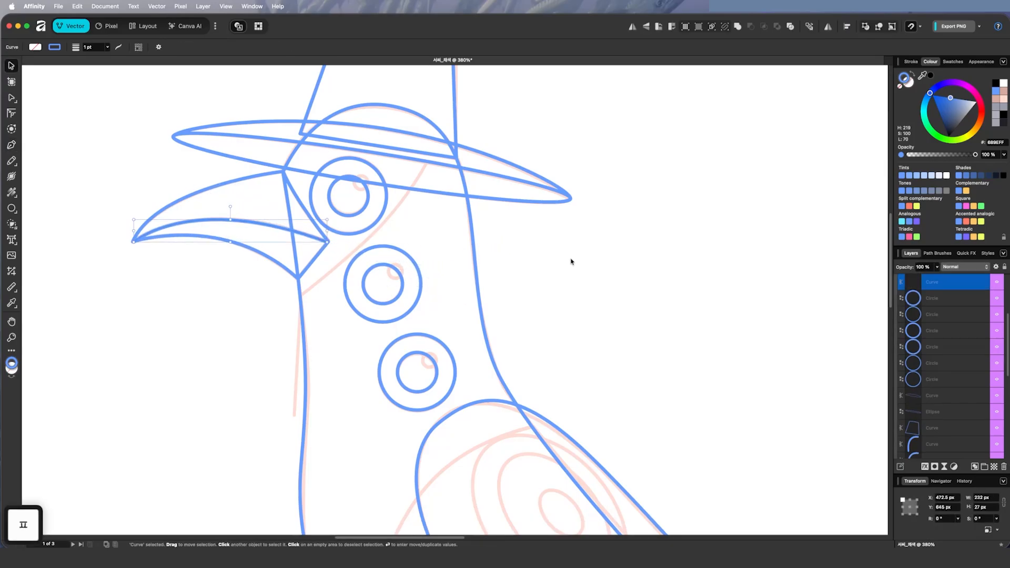
Step: Trace the hat string with the Pen tool, curving from the brim across the face to the throat and hanging straight down
click(422, 164)
drag(301, 296, 221, 350)
click(294, 411)
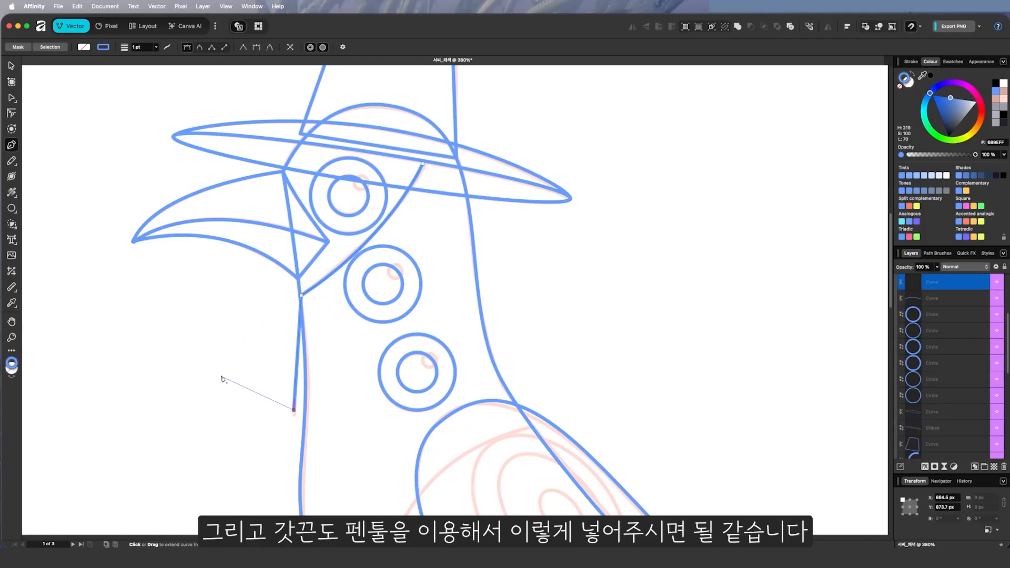
key(Escape)
key(Escape)
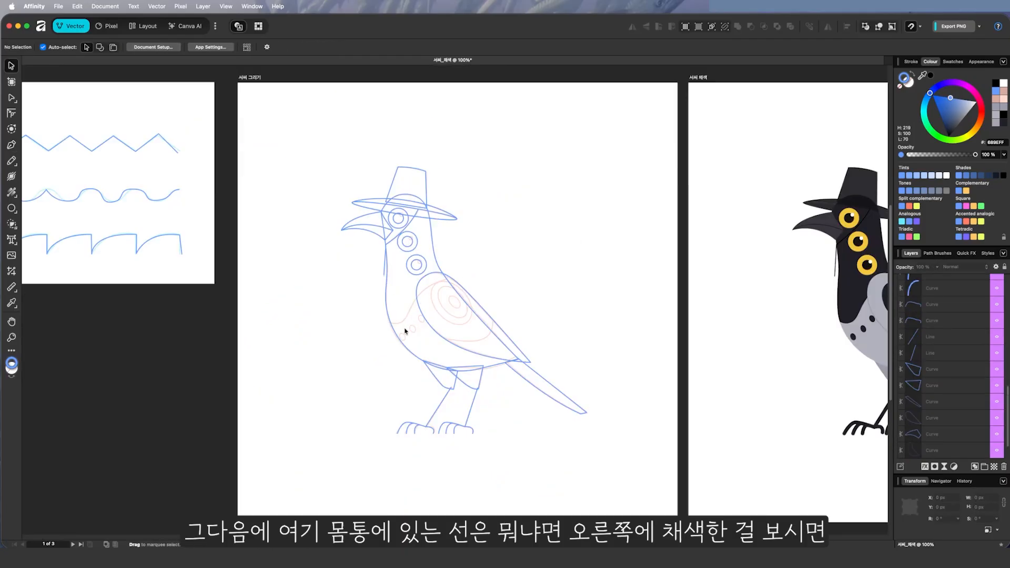
Step: Draw an S-shaped dividing curve with the Pen tool across the body from chest to back, about 338 by 214 px, overshooting the outline
drag(596, 290, 471, 298)
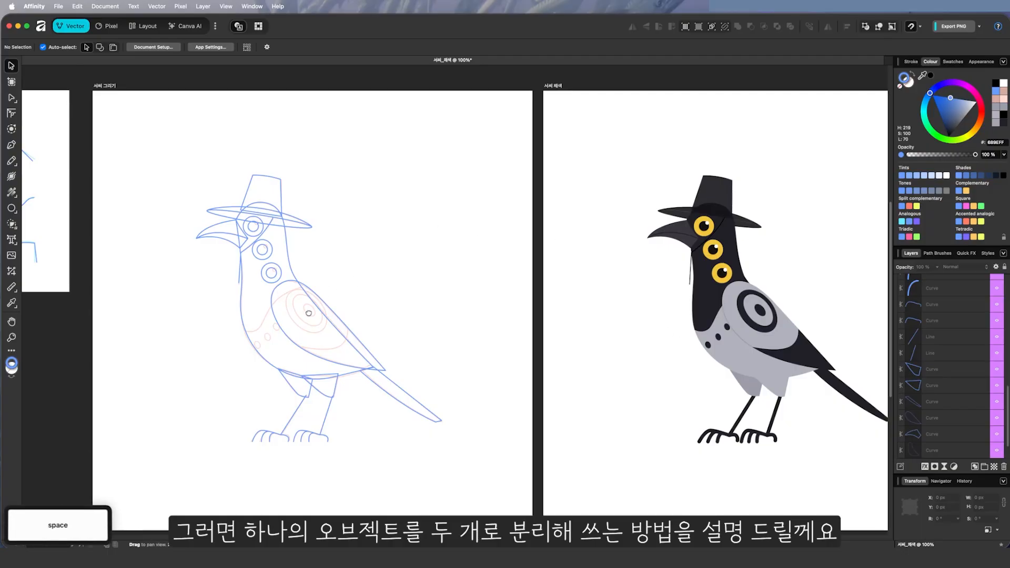
drag(308, 313, 358, 277)
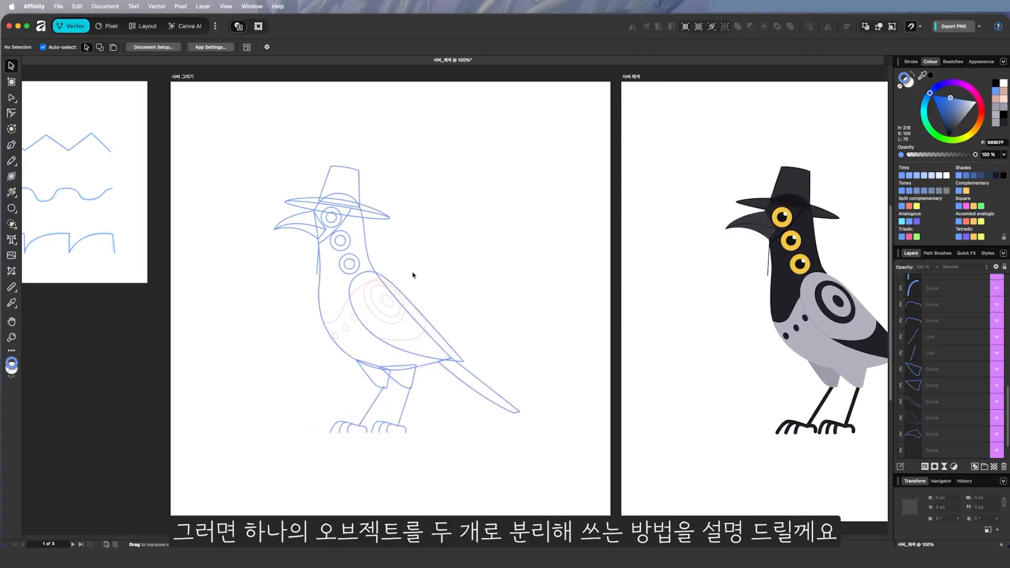
scroll(404, 276, up, 5)
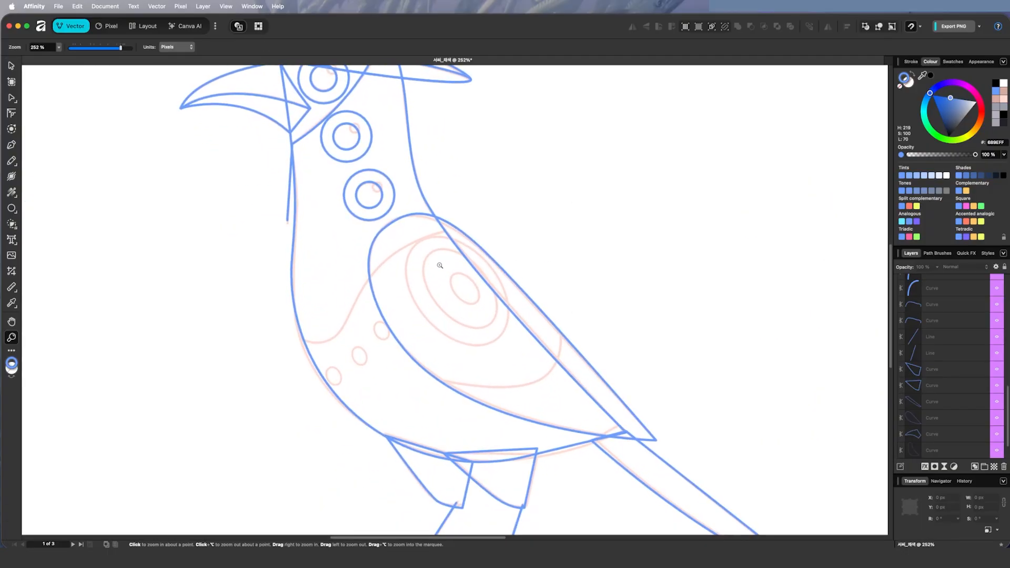
key(x)
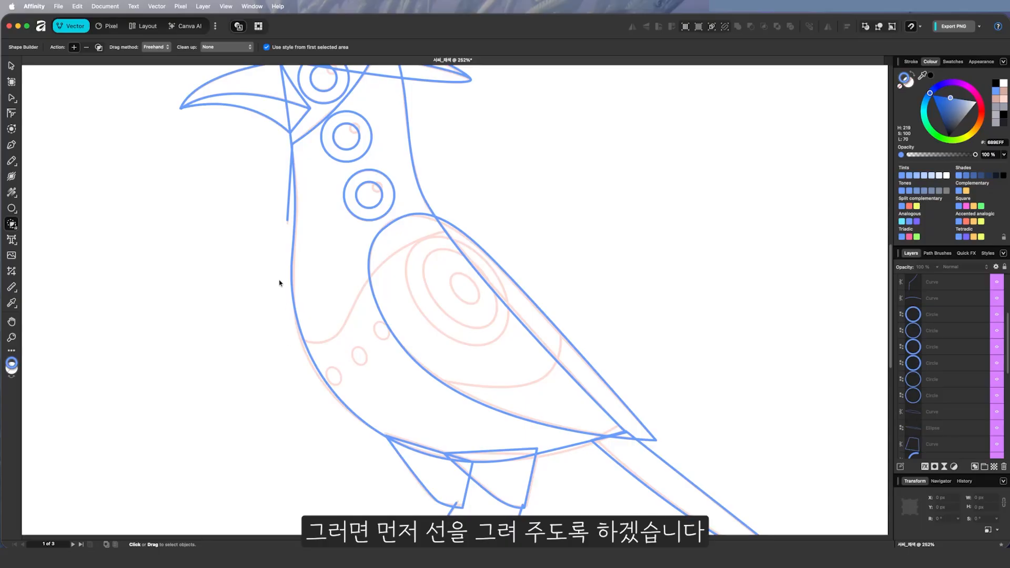
key(p)
click(293, 335)
drag(337, 332, 414, 241)
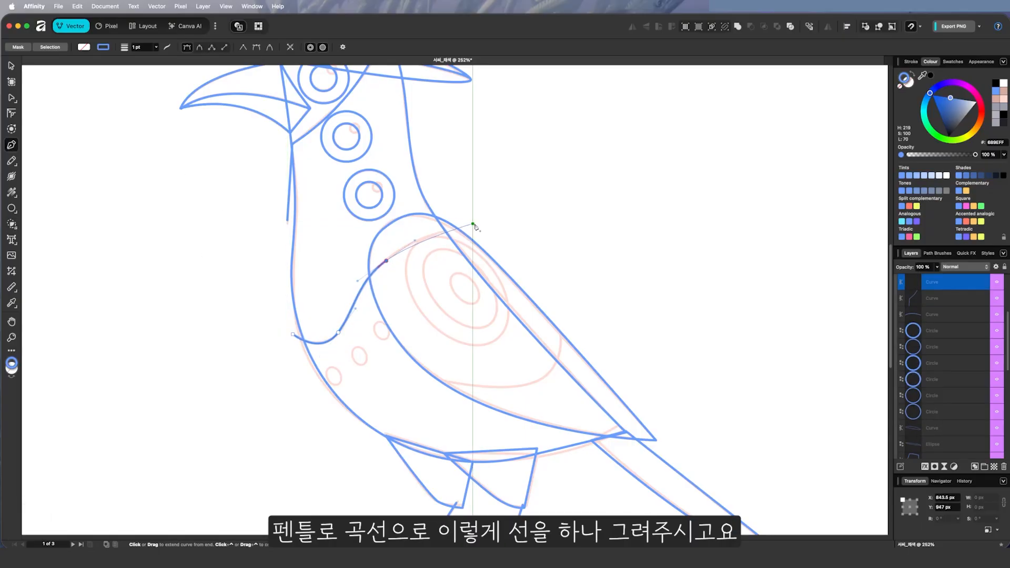
click(479, 226)
key(Escape)
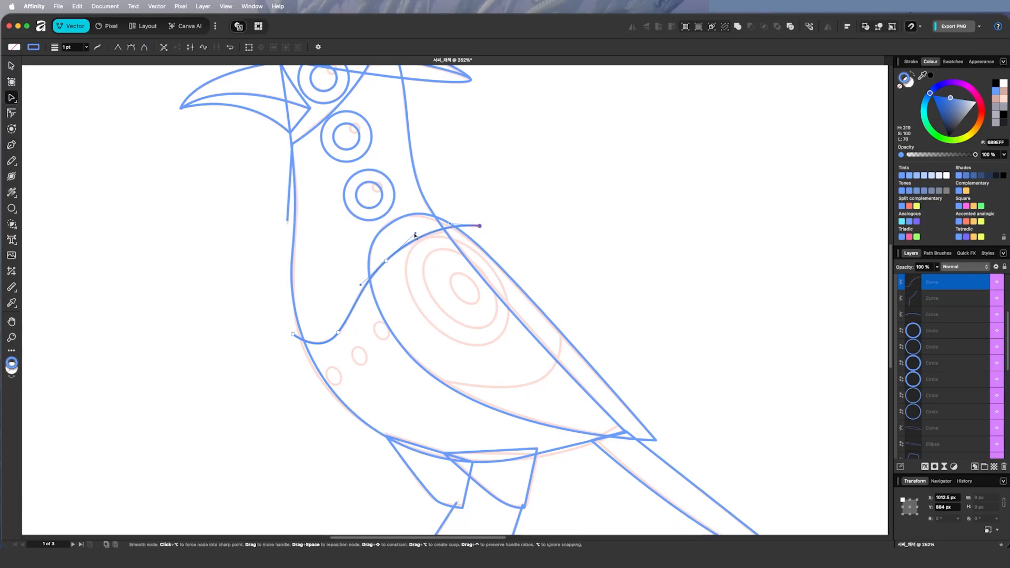
Step: Split the body along the dividing curve with the Shape Builder tool, creating separate shapes from the upper and lower areas
key(v)
click(330, 344)
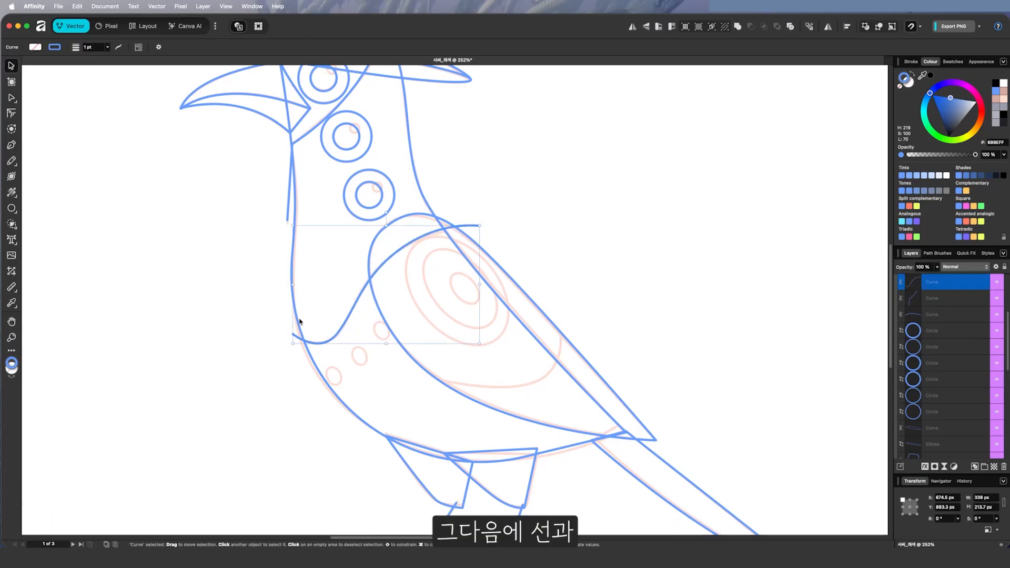
shift+click(298, 316)
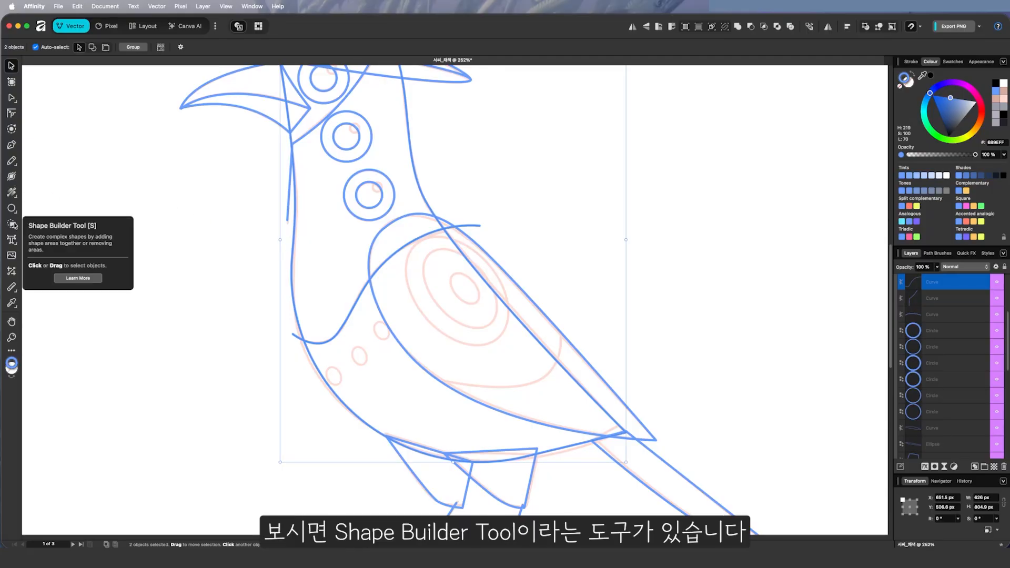
click(12, 225)
click(325, 267)
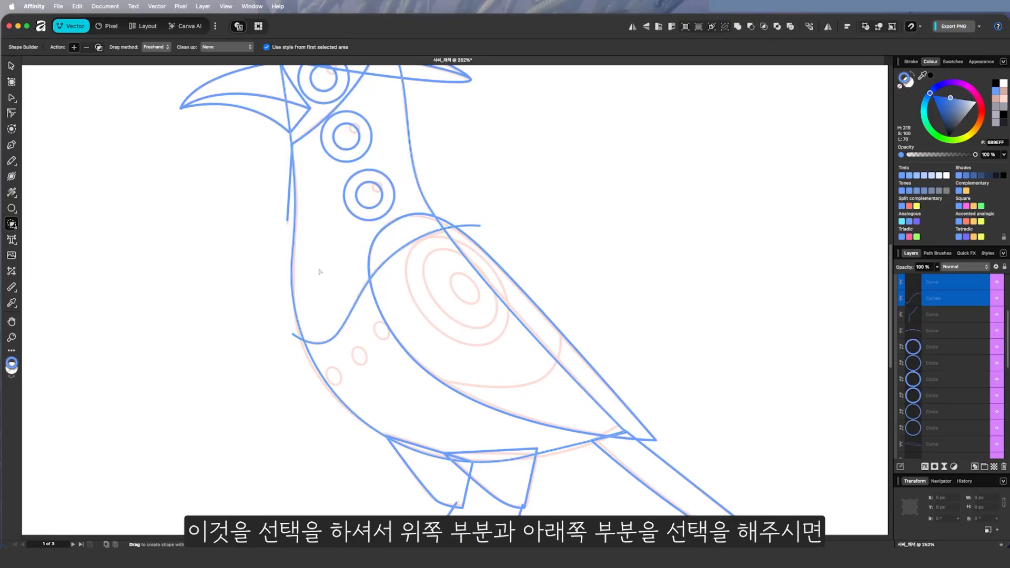
click(369, 384)
Step: Move the lower and upper body pieces apart to check the split, and undo both moves
key(v)
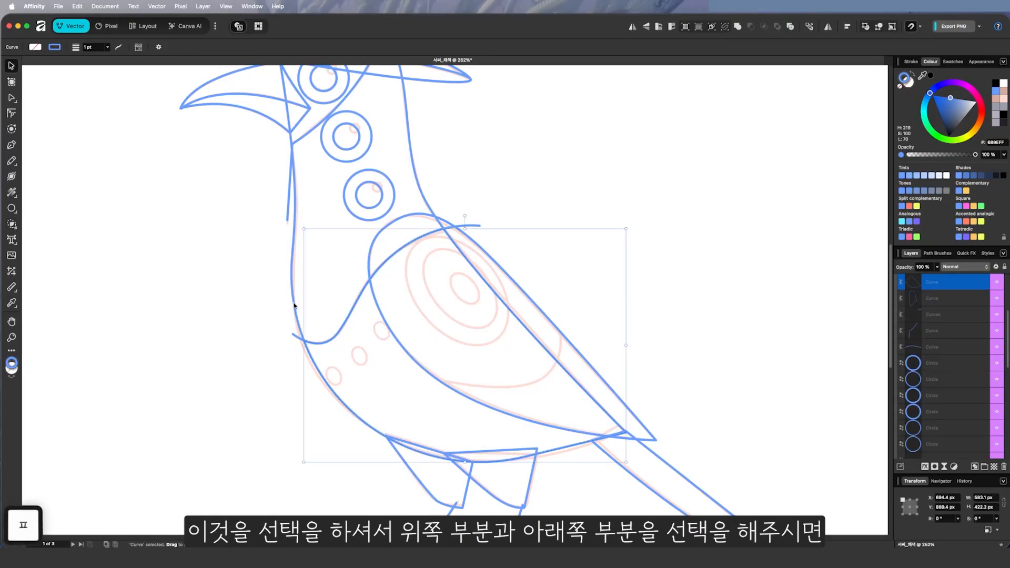
click(322, 430)
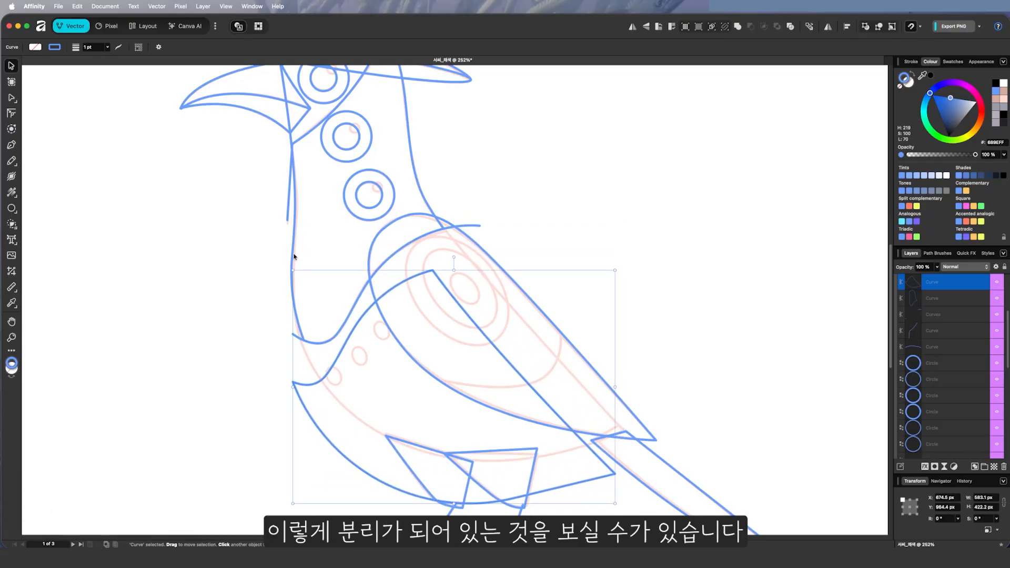
drag(294, 257, 251, 225)
click(302, 337)
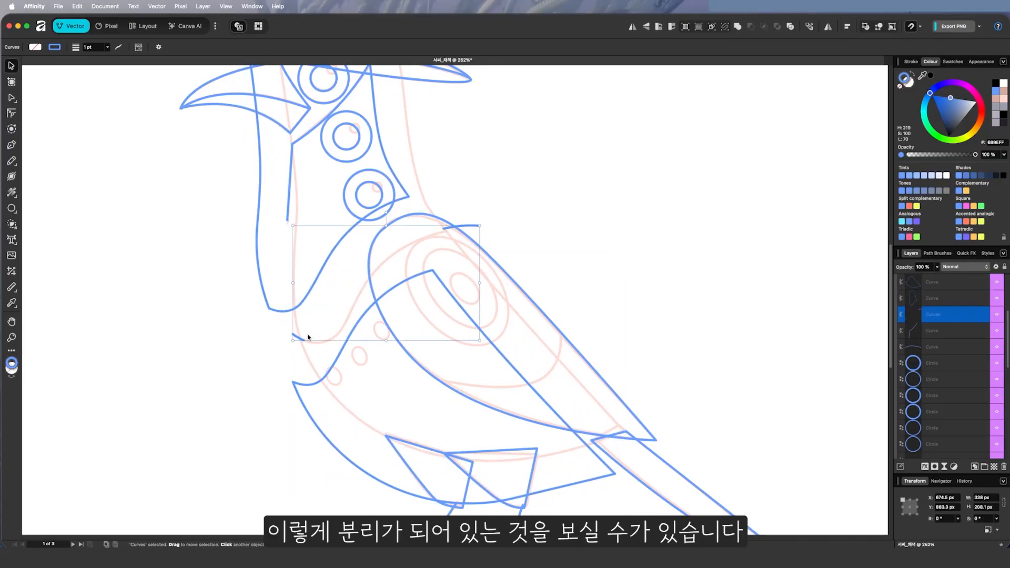
key(ctrl+z)
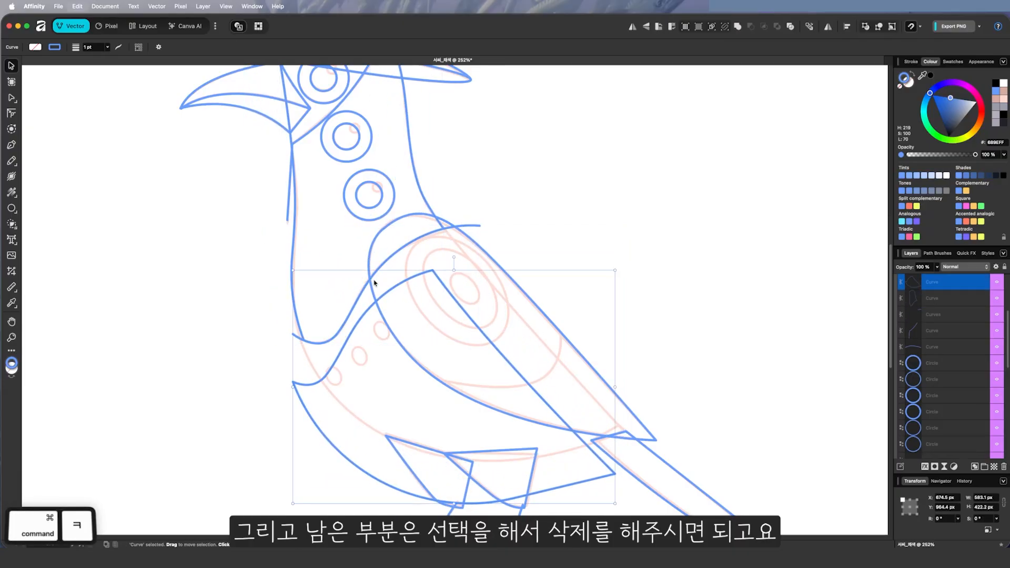
key(ctrl+z)
Step: Delete the leftover ends of the dividing curve outside the body outline
click(276, 349)
drag(269, 356, 296, 333)
key(Delete)
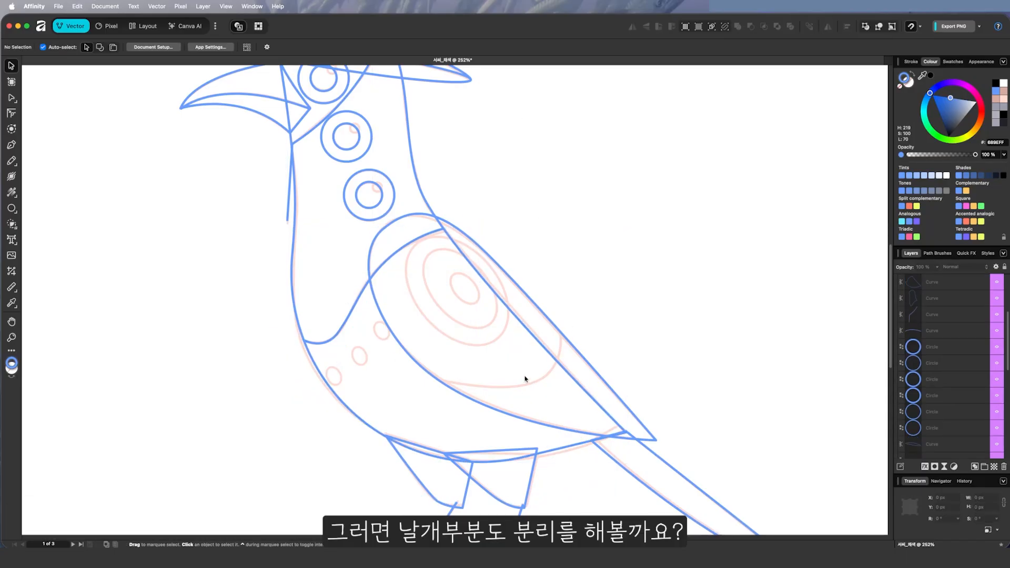
Step: Draw a curve with the Pen tool along the wing's sketched colour boundary, about 264 by 212 px, extending past both wing edges
key(p)
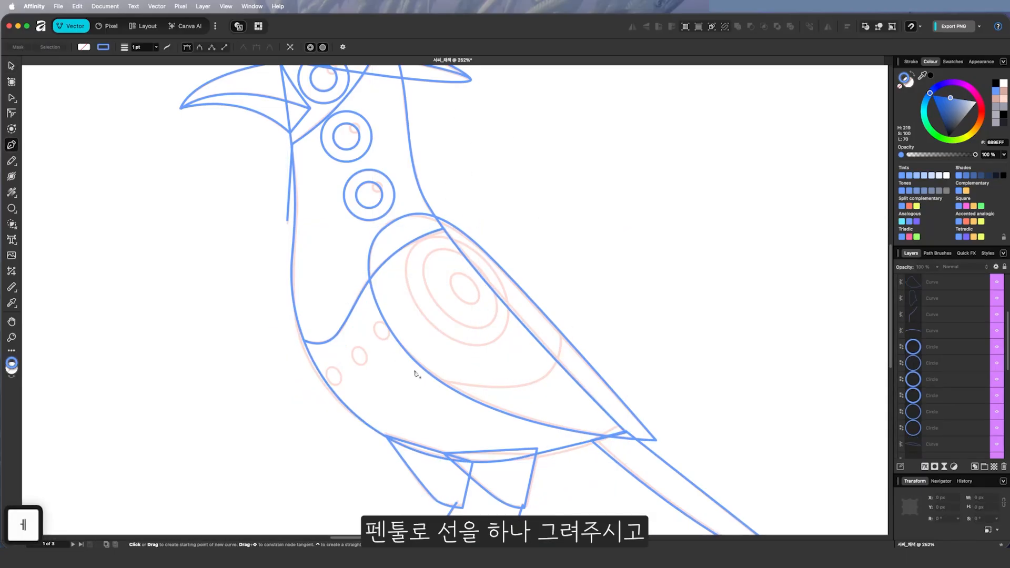
click(414, 376)
drag(545, 373, 596, 352)
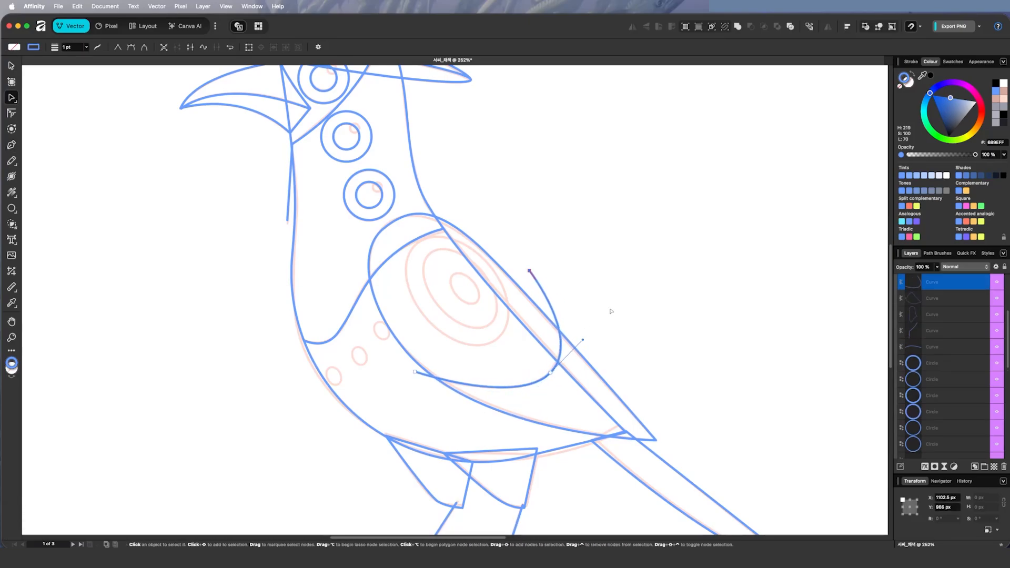
Step: Split the wing along the new curve with the Shape Builder tool, creating separate shapes from the upper and lower areas
key(v)
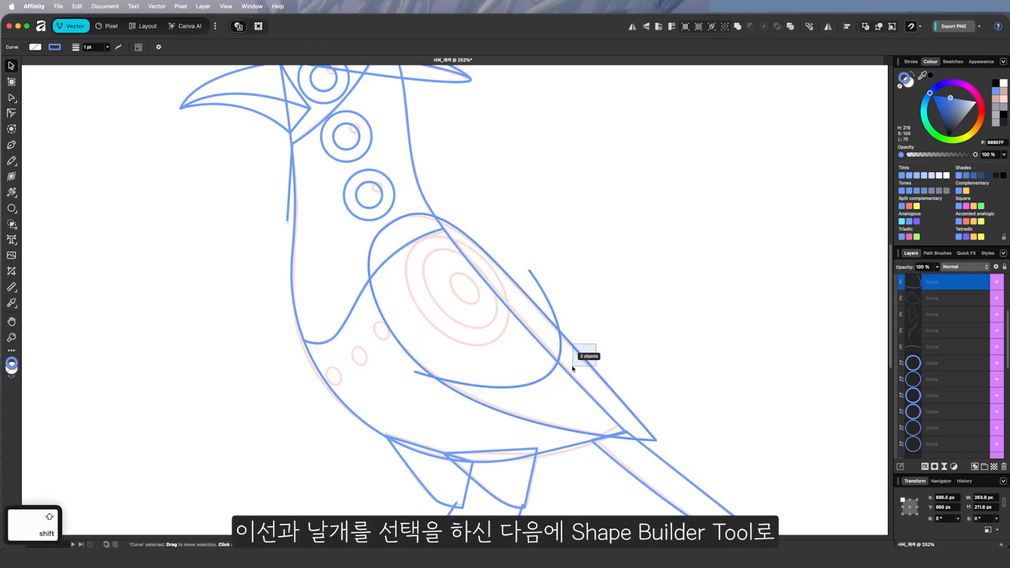
shift+click(583, 362)
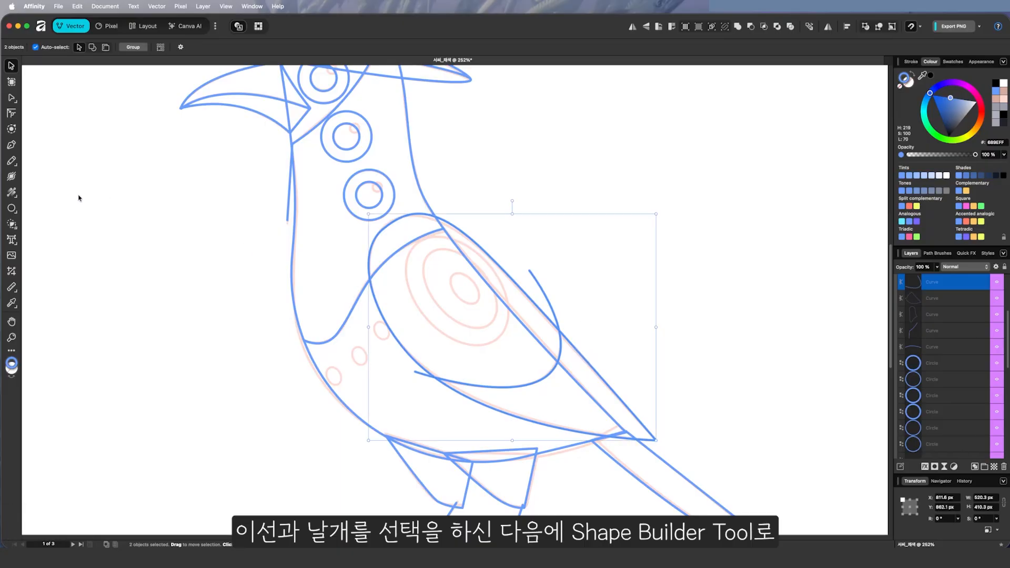
click(12, 224)
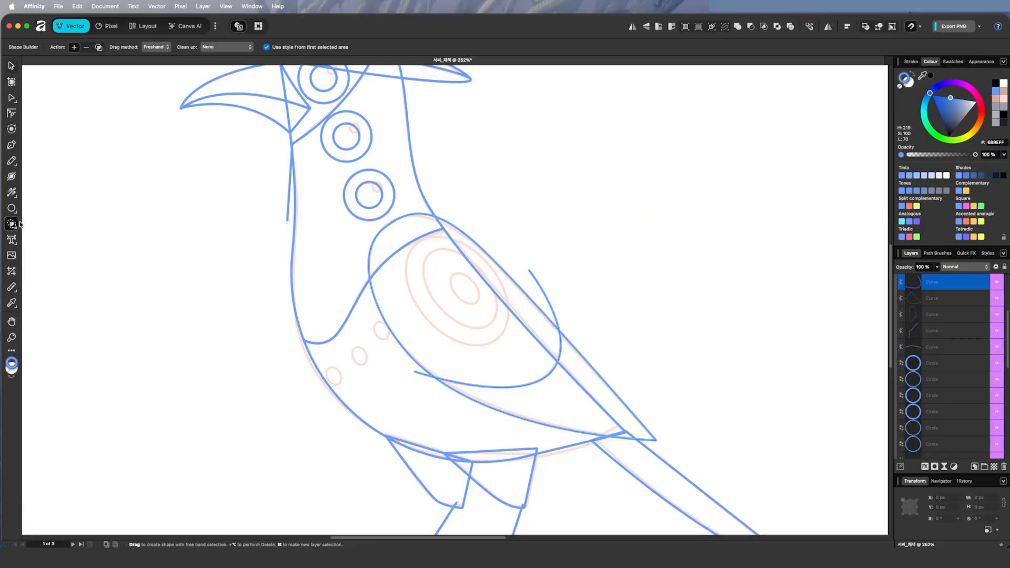
click(488, 347)
click(579, 406)
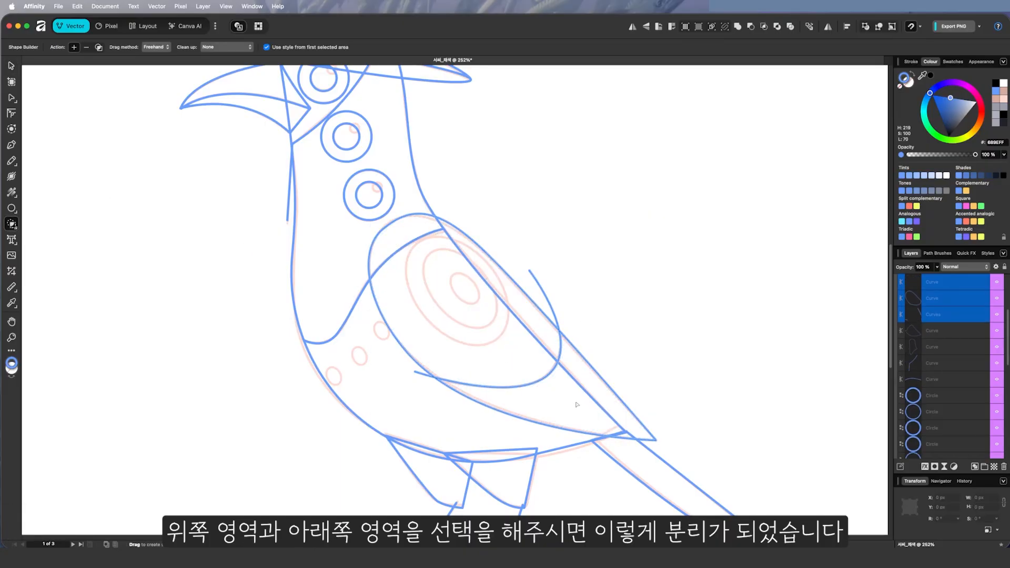
Step: Move the lower wing piece away to check the split, and undo the move
key(v)
click(588, 366)
drag(588, 365, 614, 397)
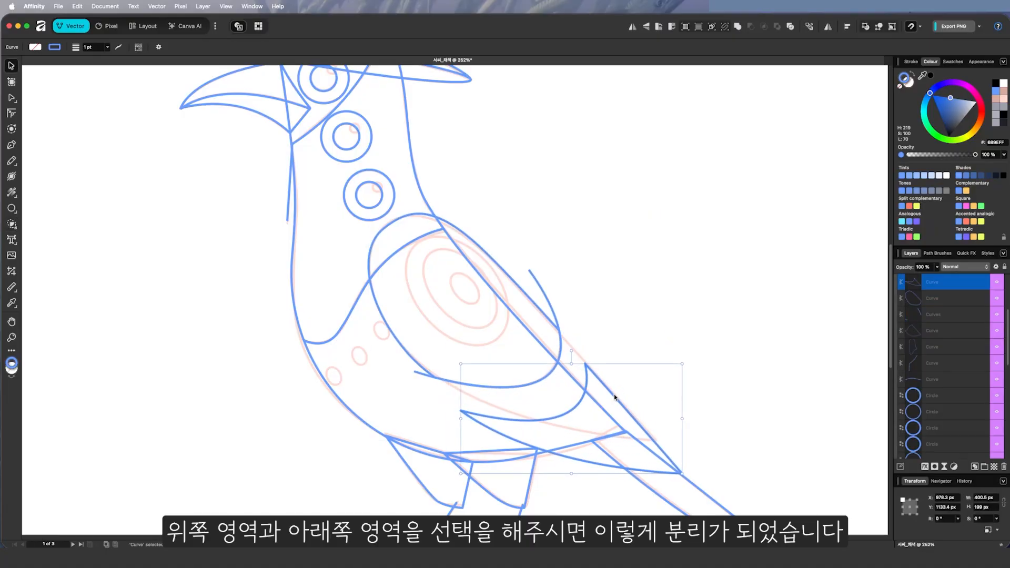
key(super+z)
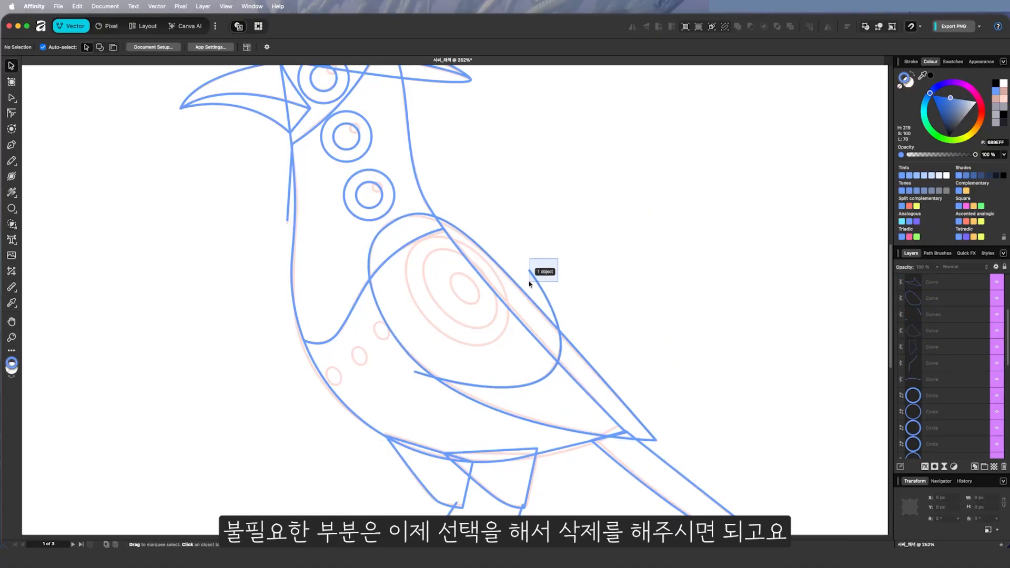
Step: Delete the leftover ends of the wing's dividing curve outside the wing outline
click(536, 277)
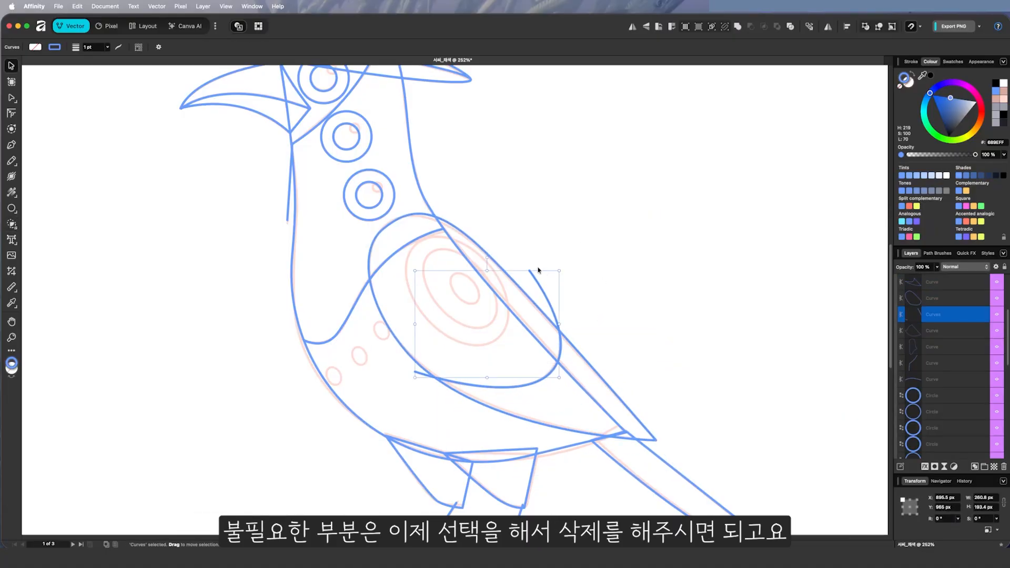
key(Delete)
click(716, 142)
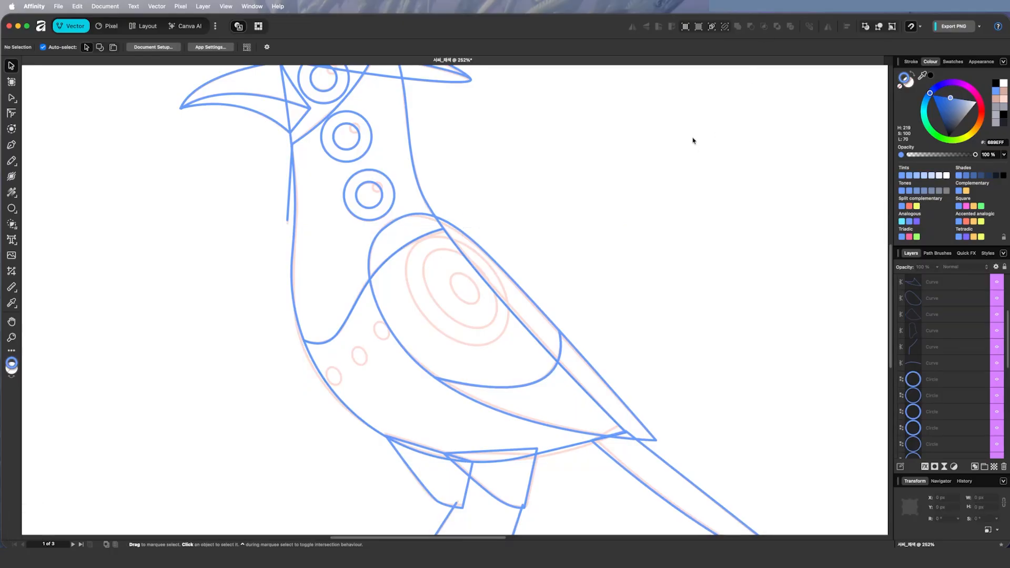
Step: Examine the wing pattern on the coloured reference bird by moving its dark ring off the wing
key(super+space)
drag(534, 260, 331, 239)
key(super+y)
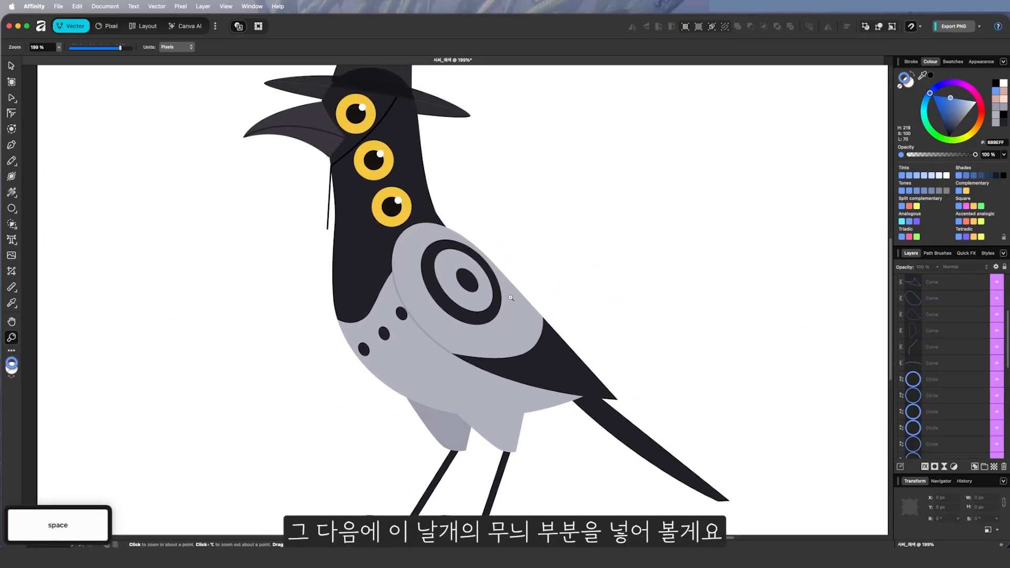
drag(511, 298, 503, 302)
click(482, 323)
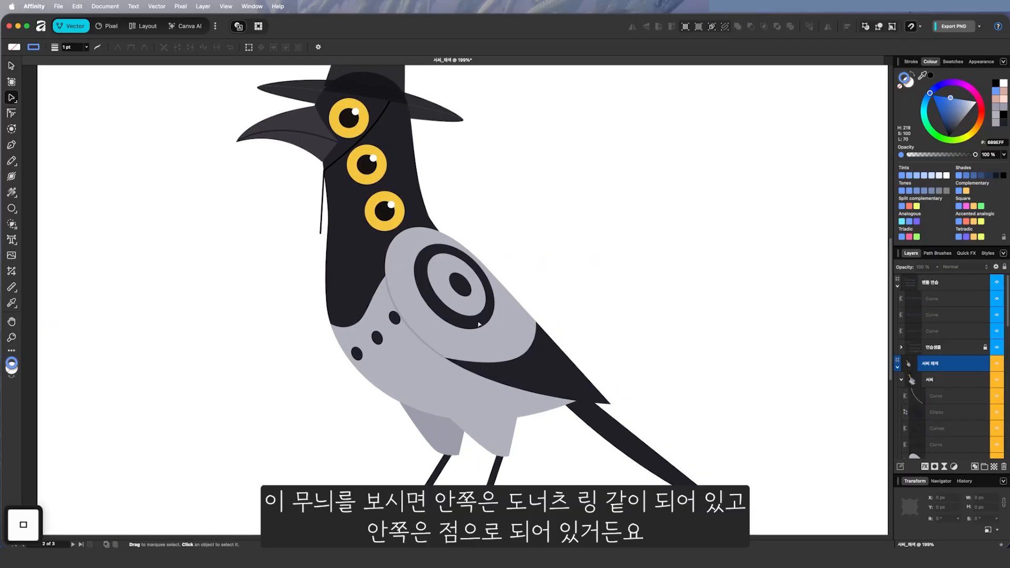
drag(471, 326, 495, 265)
key(super+z)
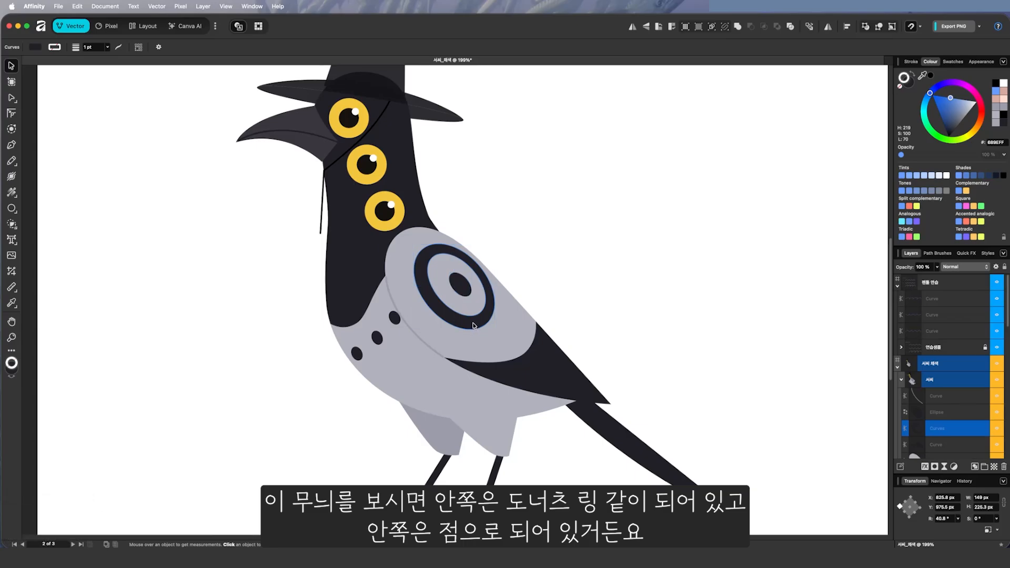
key(a)
key(v)
drag(475, 326, 552, 273)
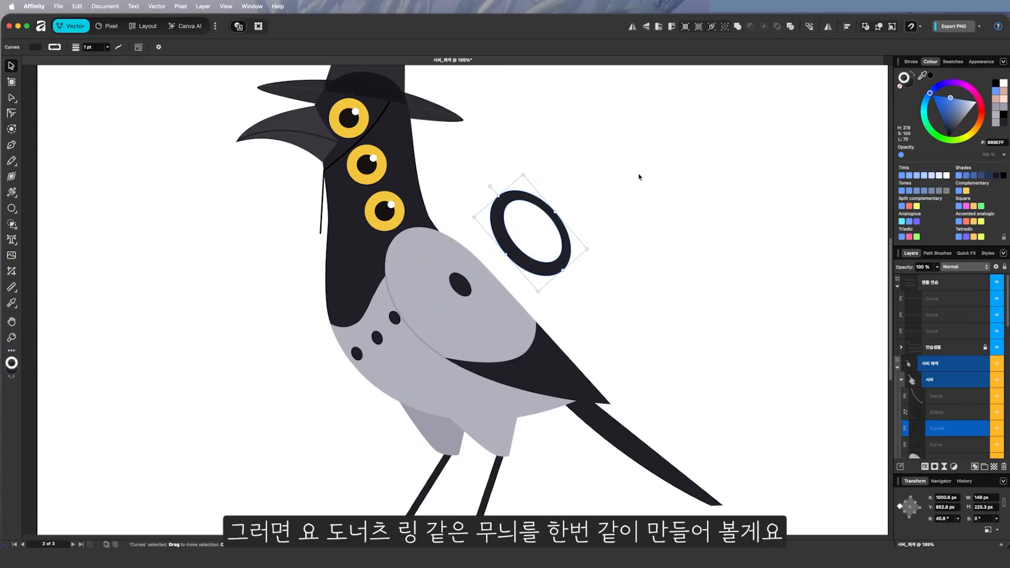
Step: Draw an ellipse over the sketched outer ring on the wing, rotate it to about 40° and fit it to about 152 by 227 px
key(z)
scroll(248, 323, down, 5)
scroll(517, 286, up, 4)
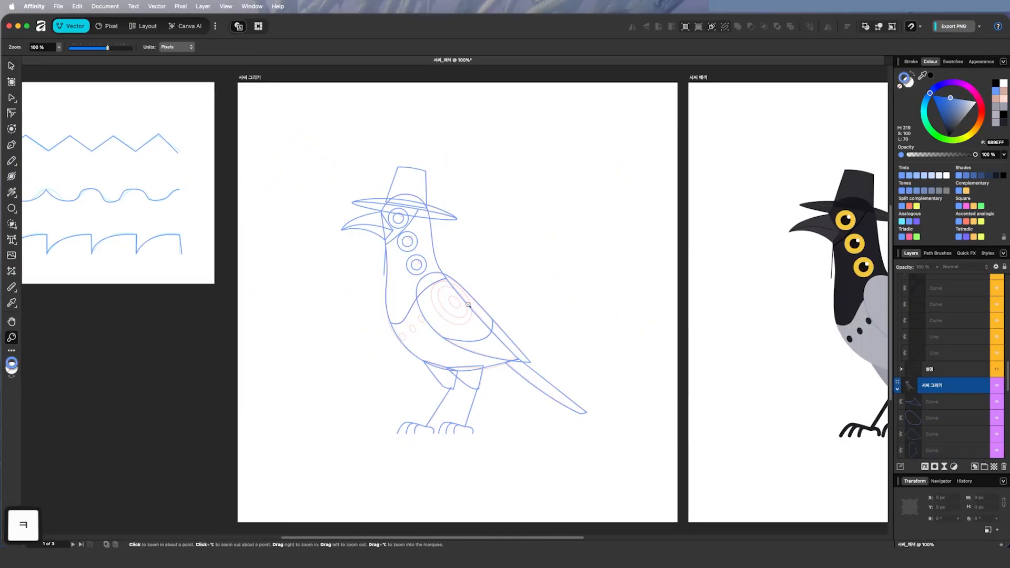
drag(468, 304, 555, 270)
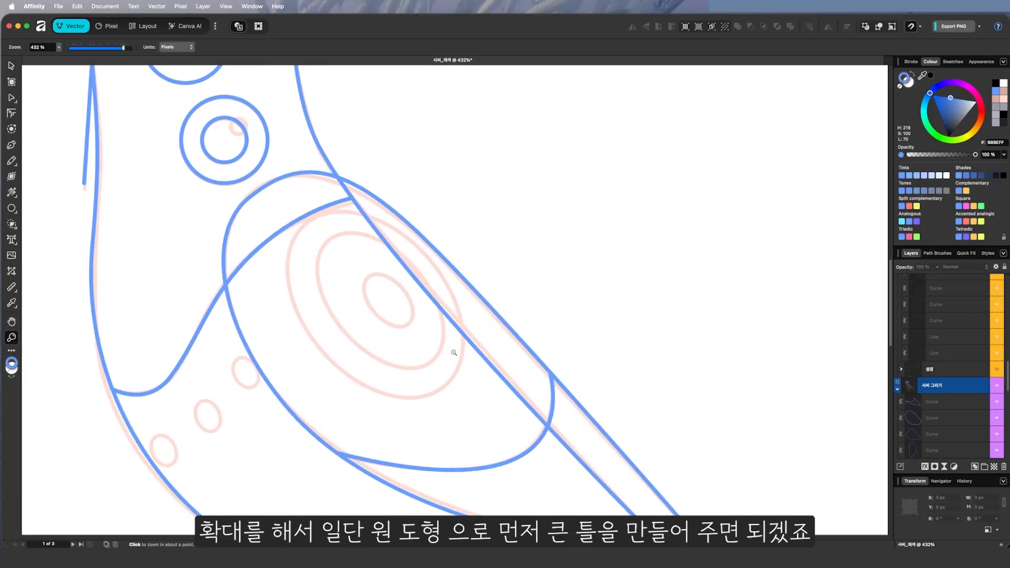
key(m)
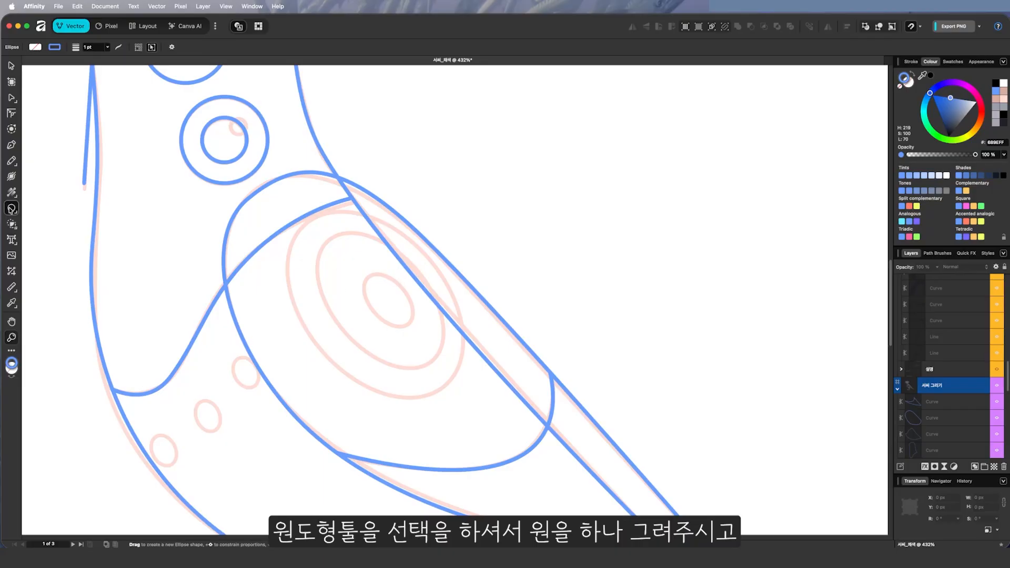
drag(304, 217, 486, 342)
key(v)
drag(445, 375, 445, 323)
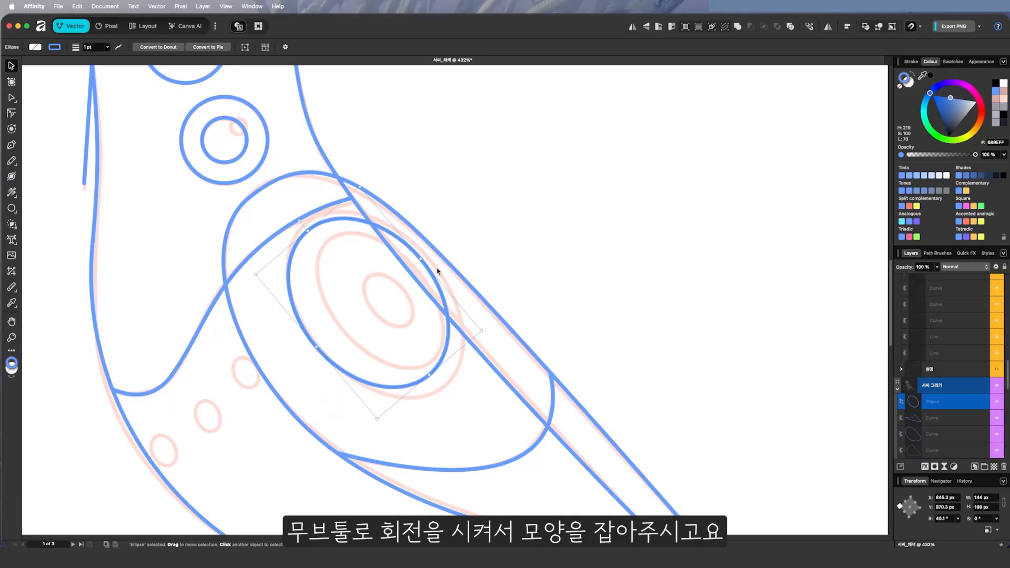
drag(439, 272, 445, 254)
drag(435, 372, 444, 388)
Step: Duplicate the ellipse and fit the copy to the sketched inner ring, about 102 by 171 px
key(super+c)
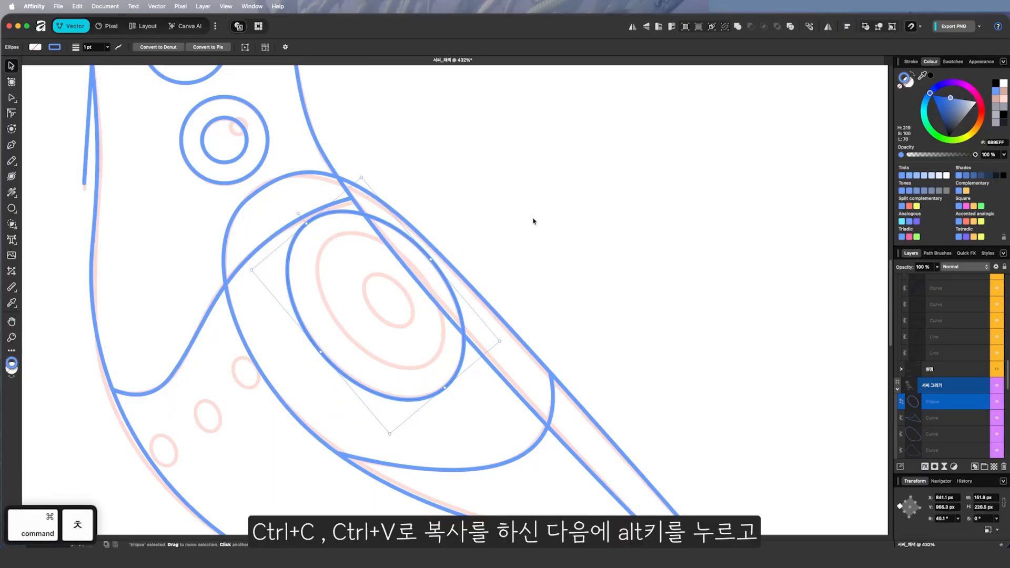
key(super+v)
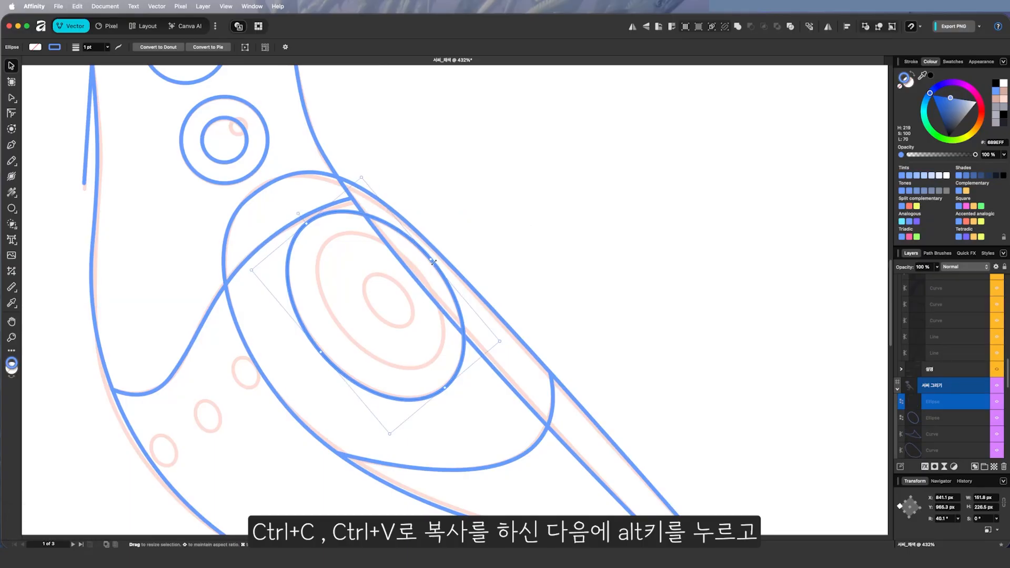
drag(431, 258, 417, 269)
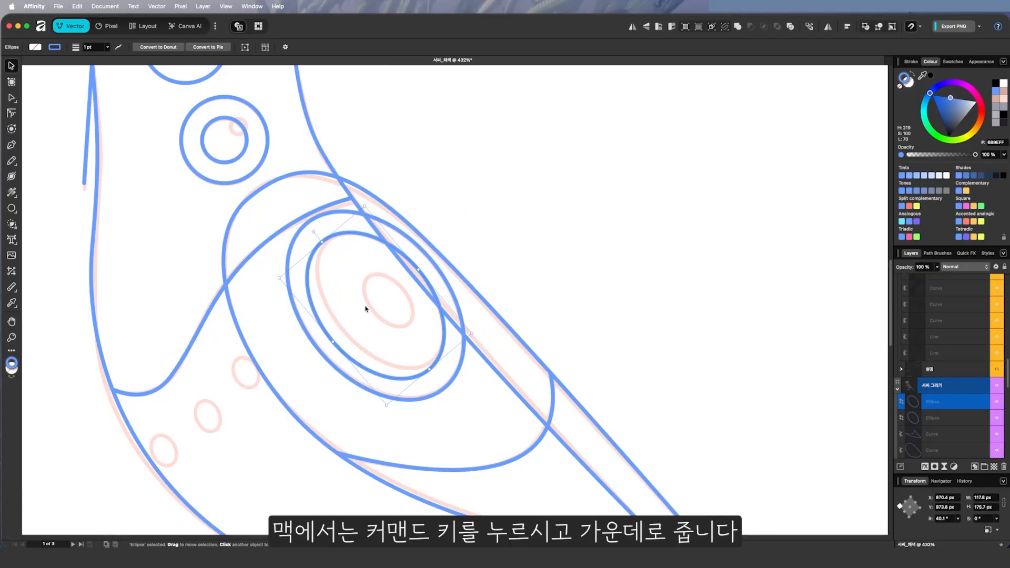
drag(333, 342, 345, 332)
drag(327, 238, 330, 240)
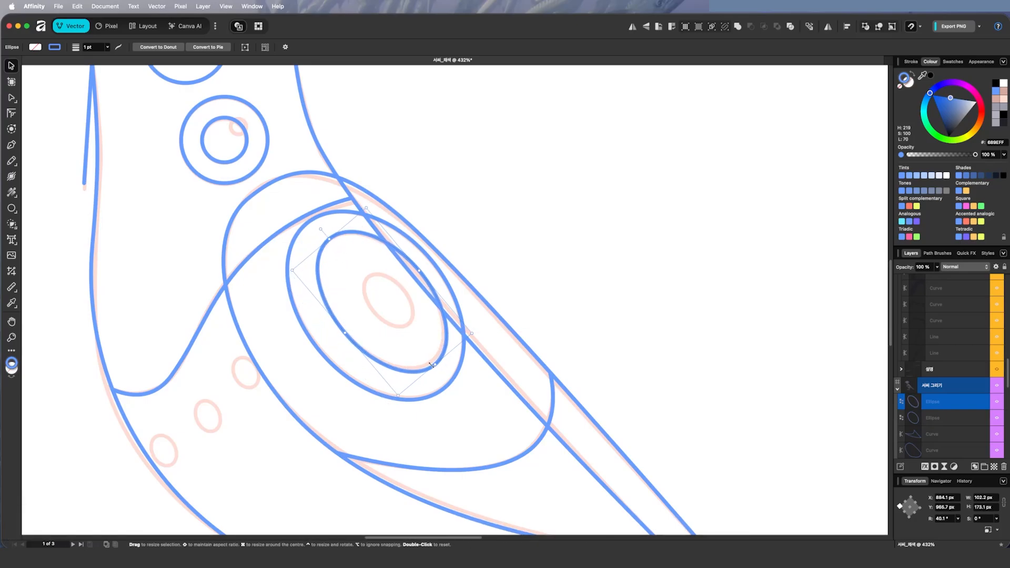
shift+click(452, 289)
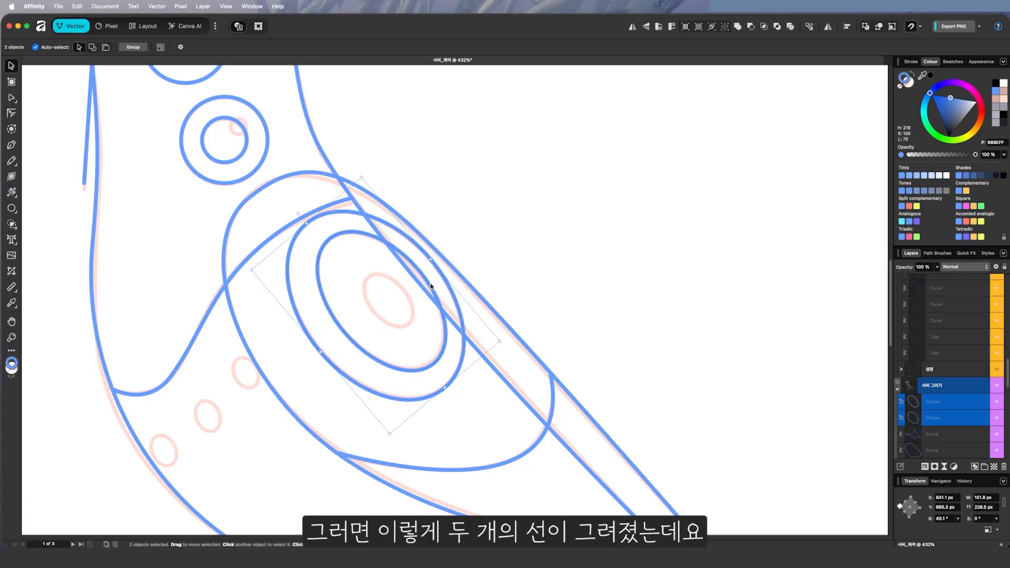
click(506, 212)
Step: Fill the outer ellipse with yellow (H 52, S 100, L 70) and the inner ellipse with red (H 7, S 100, L 70)
click(457, 301)
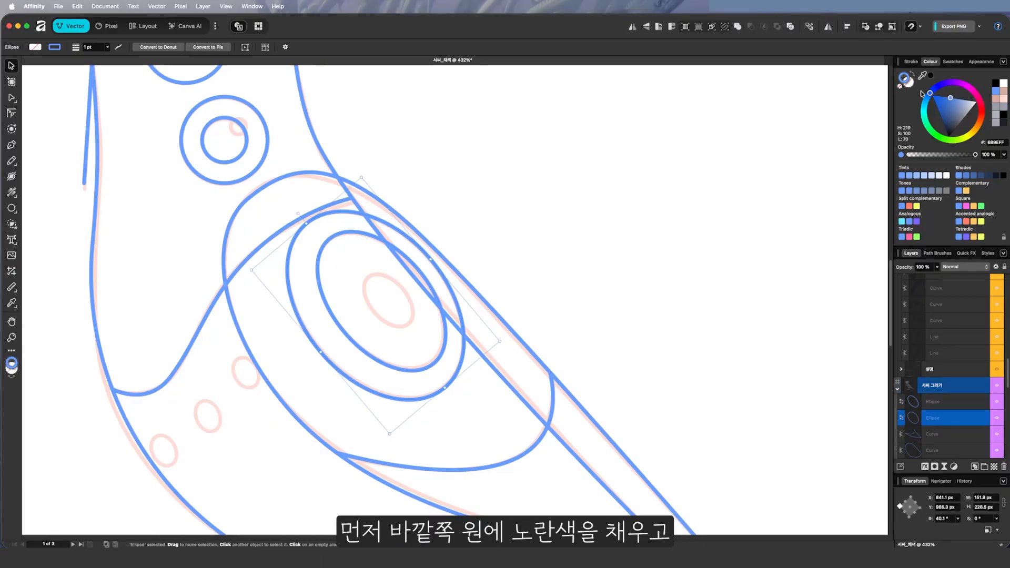
click(911, 85)
click(976, 135)
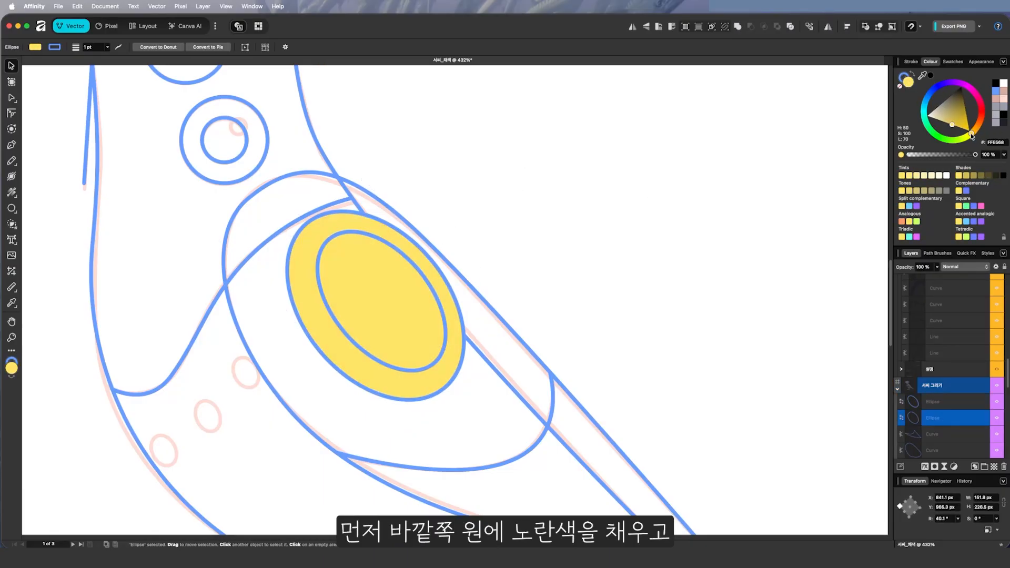
click(428, 283)
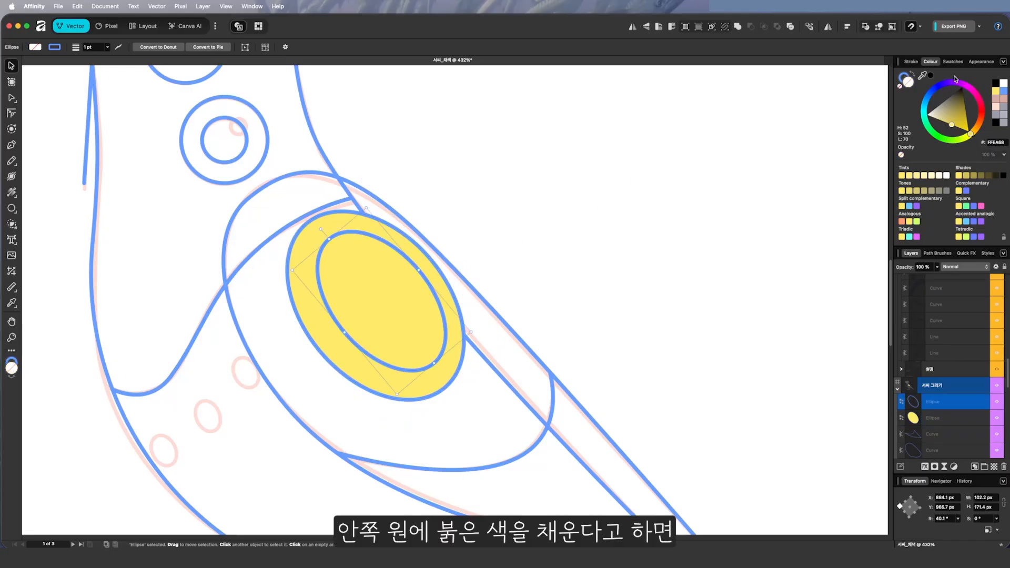
drag(971, 133, 982, 115)
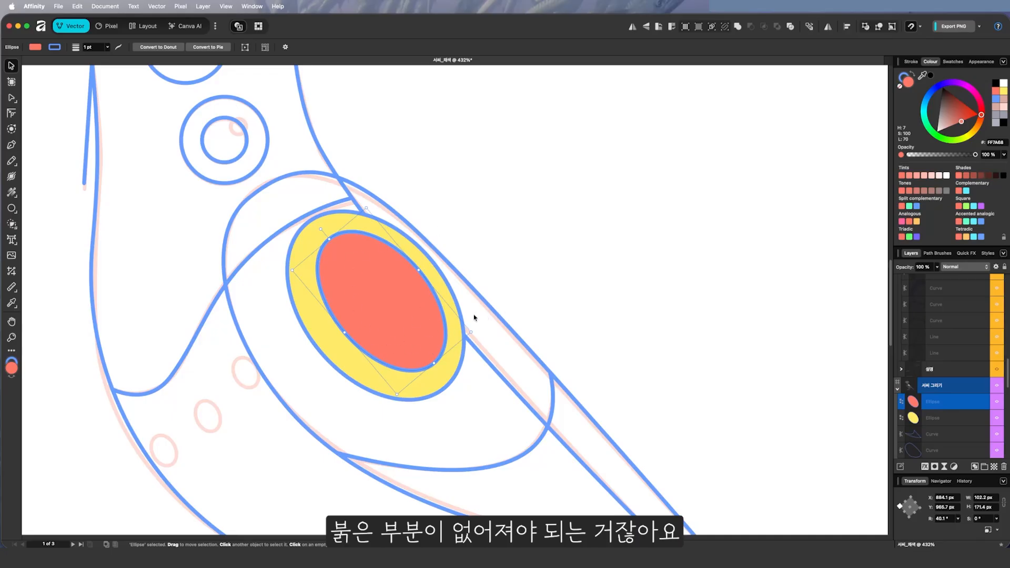
Step: Select the red inner ellipse and the yellow outer ellipse together
click(463, 285)
click(404, 320)
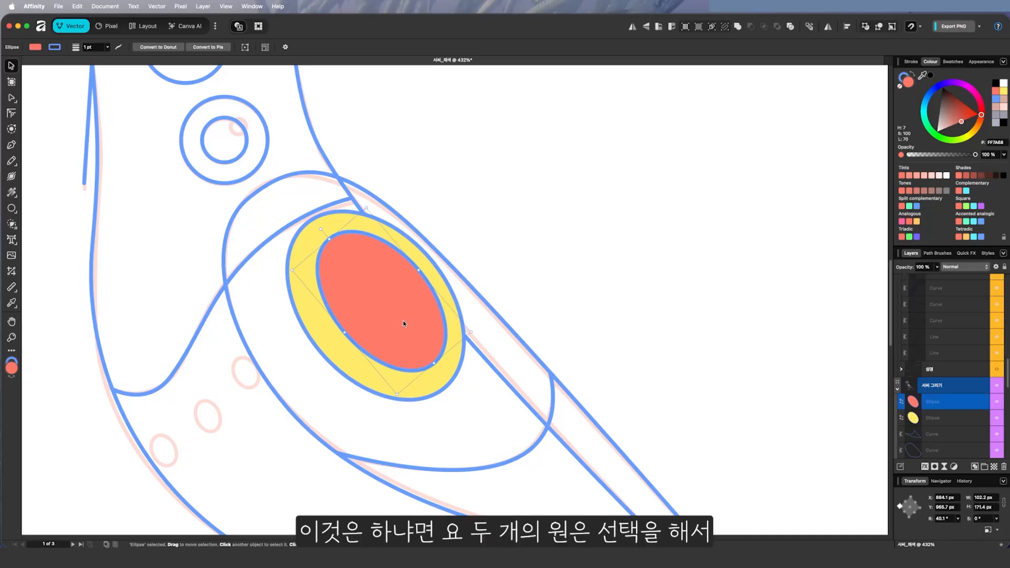
shift+click(450, 372)
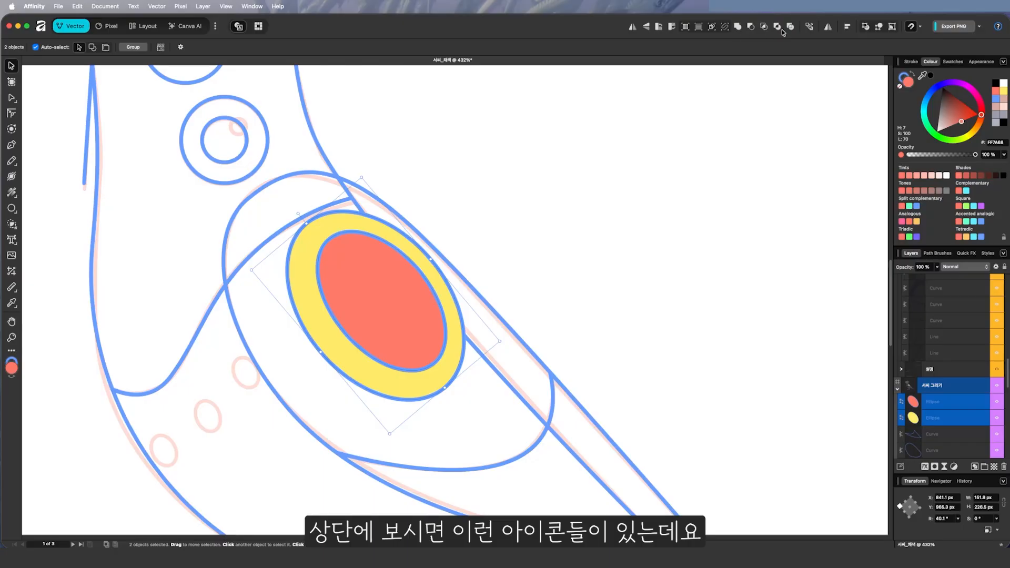
Step: Look up the Boolean Operations set in the toolbar customisation and close the customisation
right_click(538, 26)
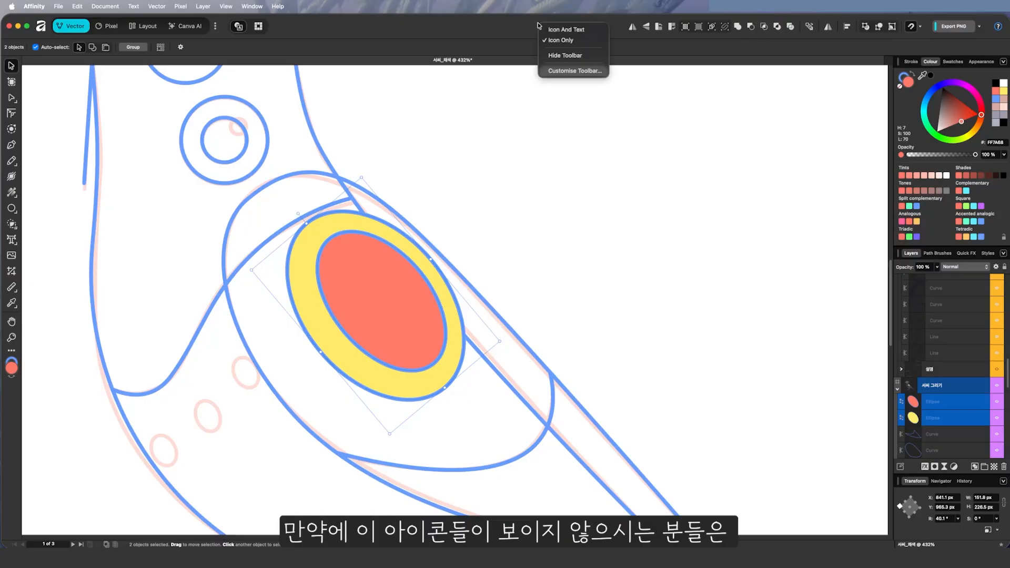
click(570, 71)
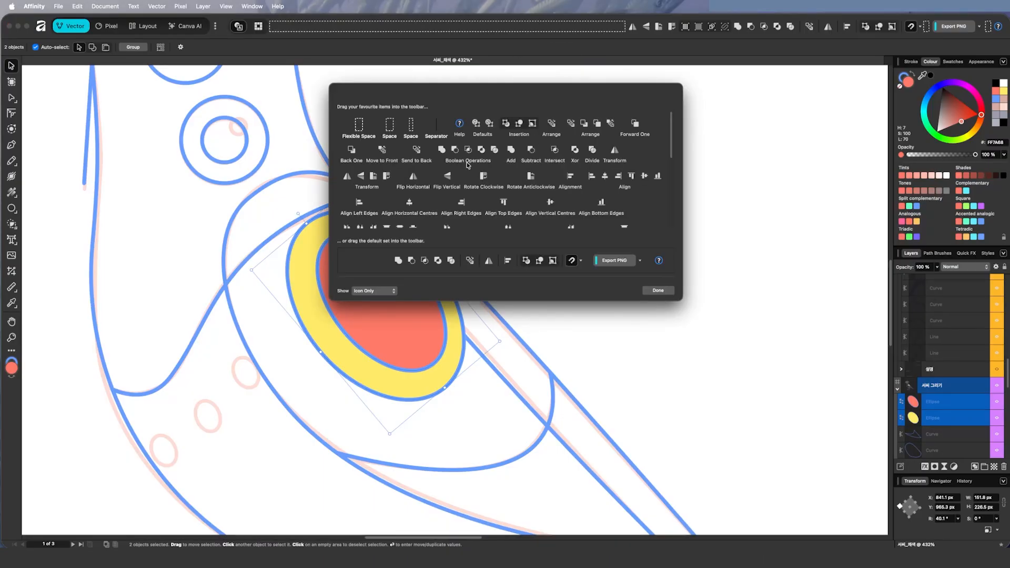
drag(467, 164, 766, 34)
click(659, 291)
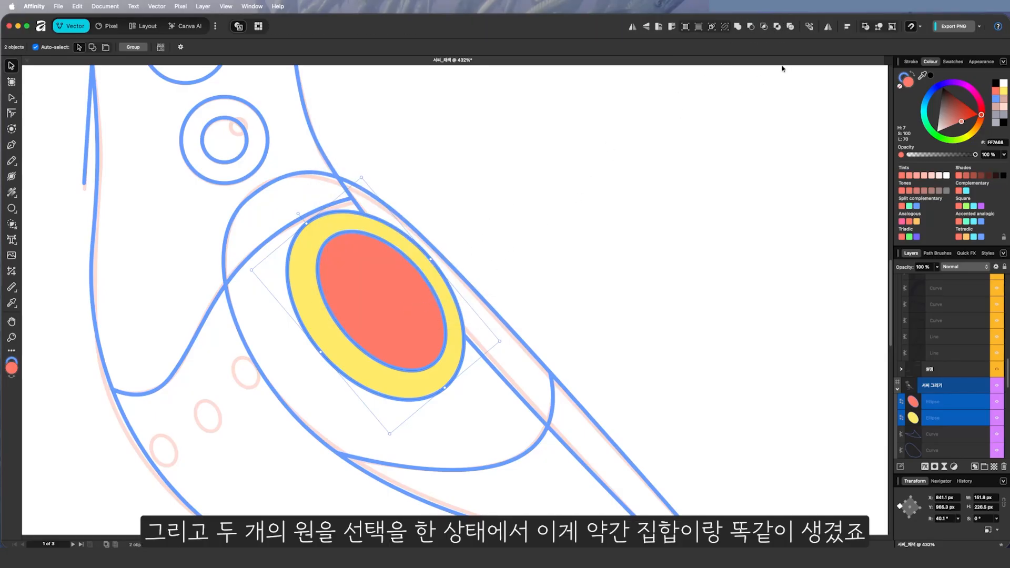
Step: Cut the inner ellipse out of the outer one with the Xor operation and remove the ring's fill
click(779, 28)
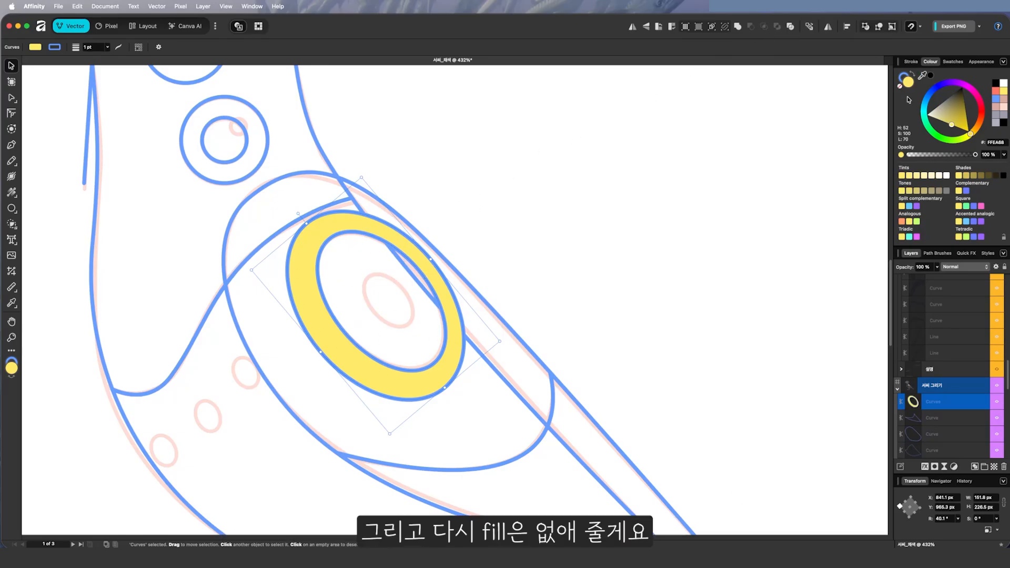
click(900, 88)
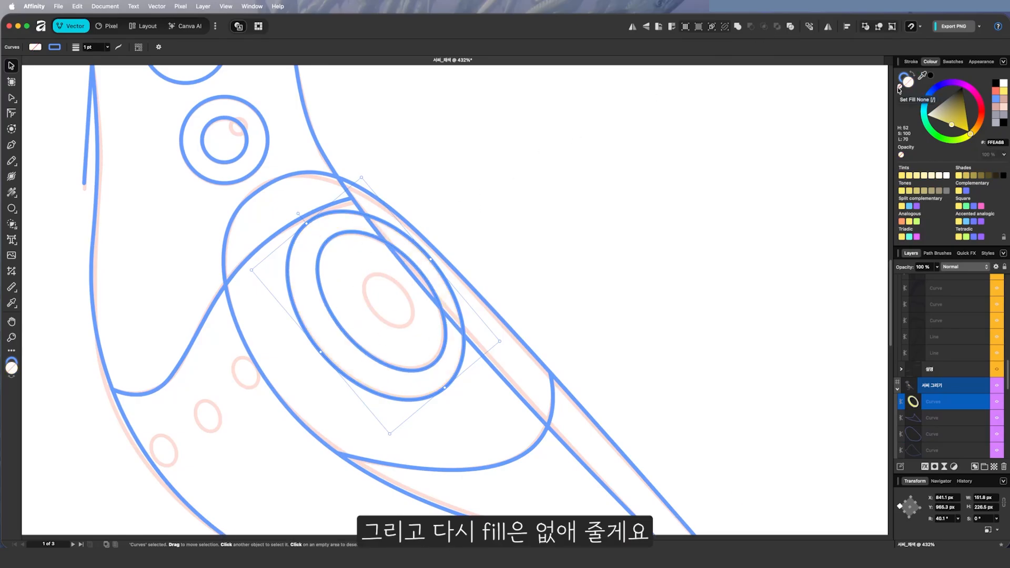
click(867, 112)
Step: Draw a tilted ellipse of about 40 by 67 px over the sketched centre dot inside the wing's ring
click(12, 208)
drag(371, 271, 444, 305)
key(v)
click(538, 240)
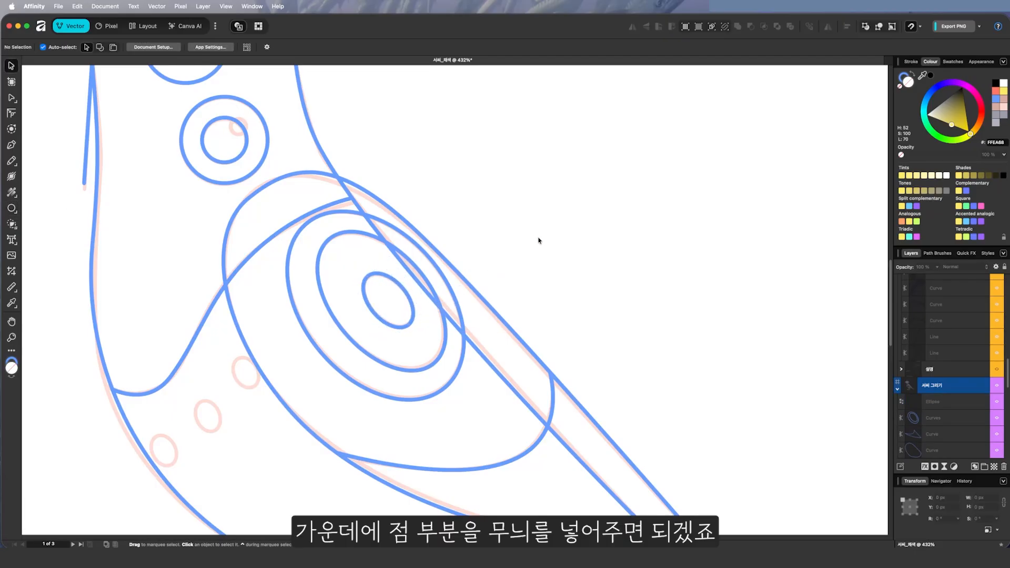
Step: Copy the centre dot's ellipse onto the three sketched spots on the breast, sizing the copies to match the sketch
key(space)
drag(306, 376, 446, 294)
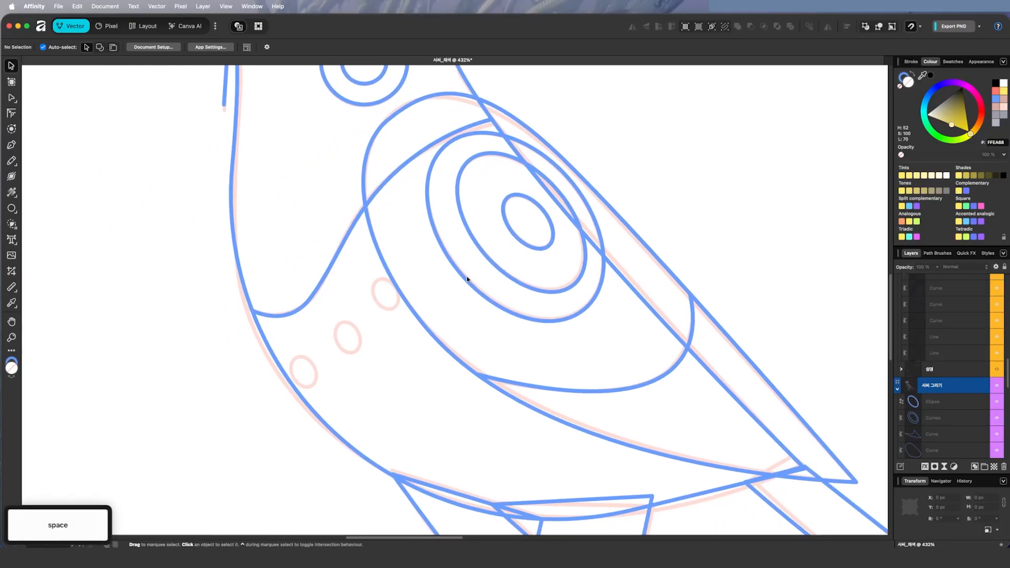
key(super+v)
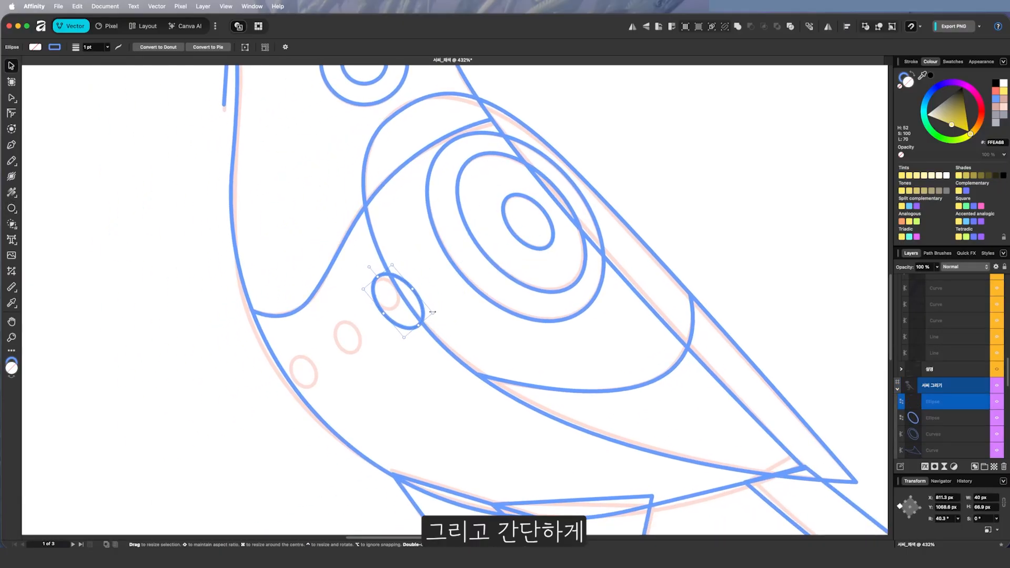
drag(433, 313, 283, 457)
scroll(403, 305, up, 3)
key(z)
scroll(537, 209, down, 10)
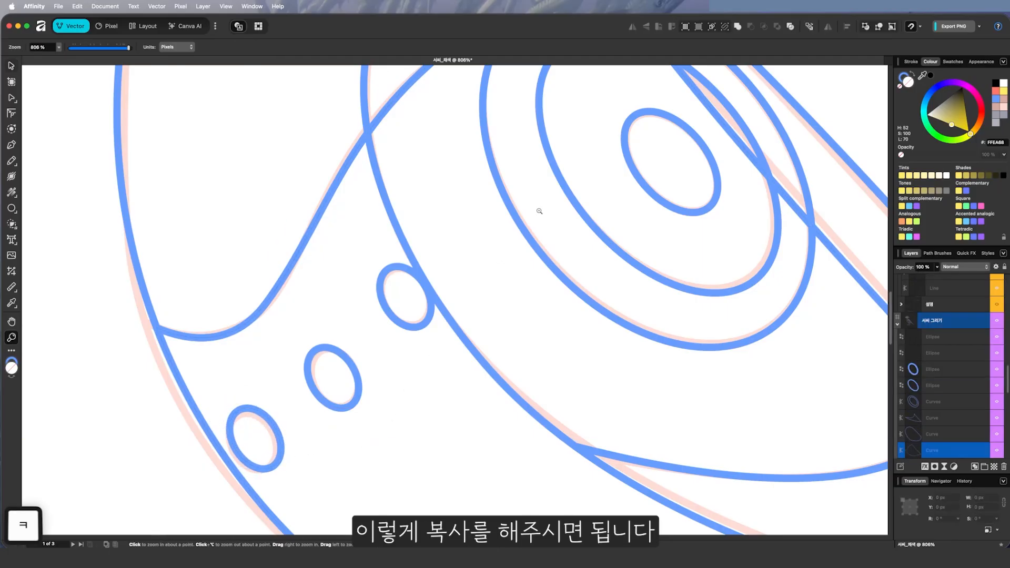